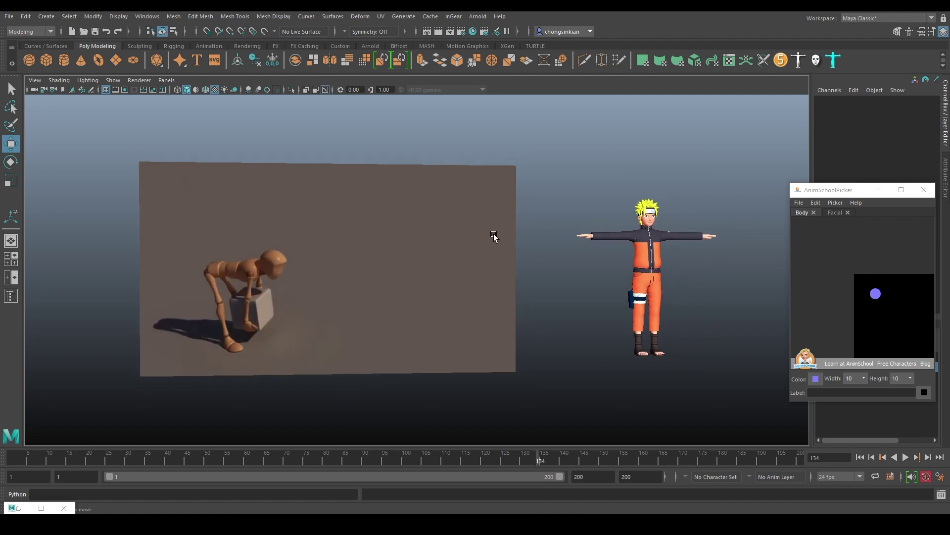
- Show the rig's control curves and move the video reference plane along X behind the character, to Translate X about -0.6
{"action": "key", "text": "alt+1"}
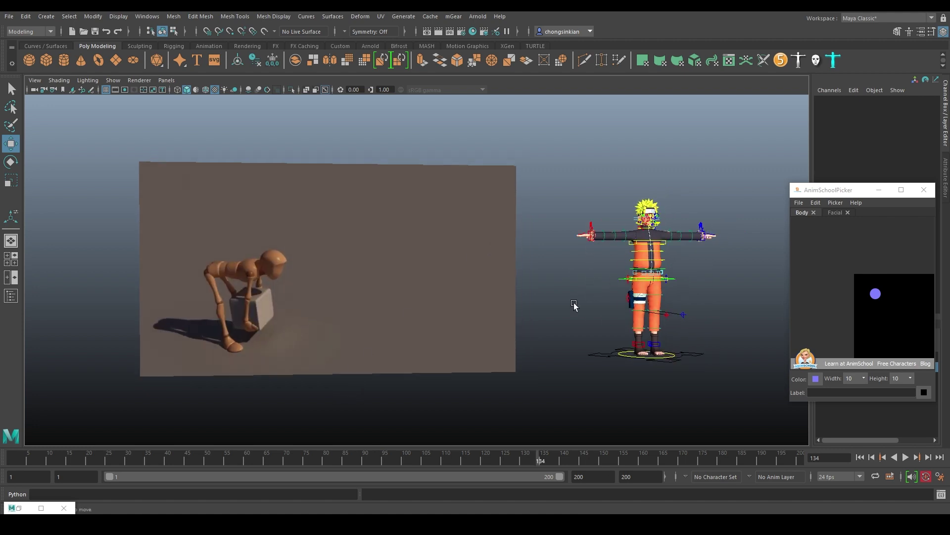
{"action": "left_click", "coordinate": [505, 205]}
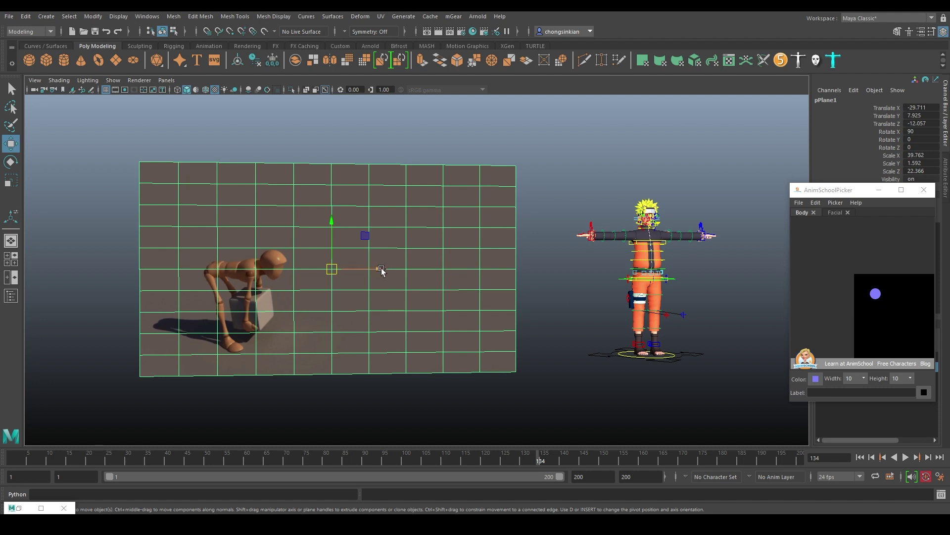
{"action": "left_click_drag", "start_coordinate": [380, 269], "coordinate": [643, 269]}
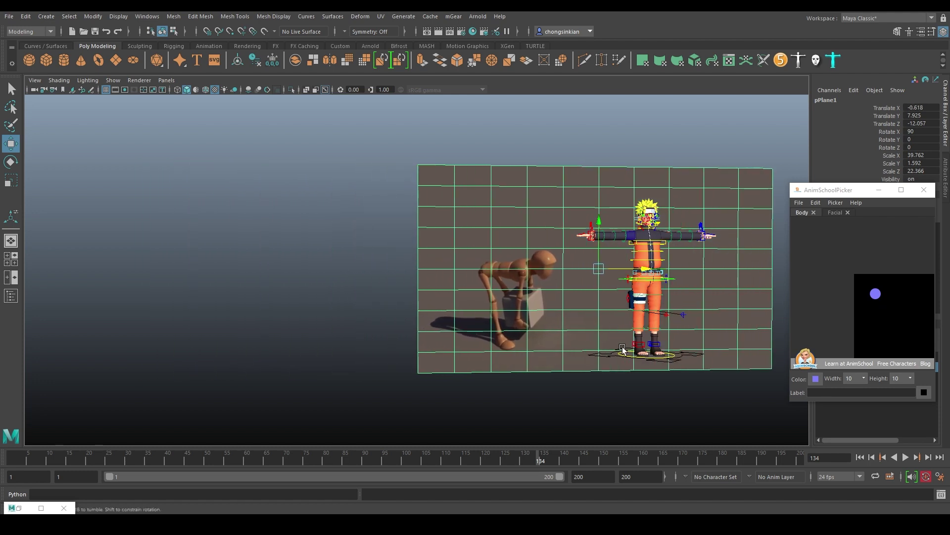
{"action": "left_click_drag", "start_coordinate": [615, 353], "coordinate": [464, 309], "text": "alt"}
{"action": "right_click_drag", "start_coordinate": [464, 309], "coordinate": [516, 308], "text": "alt"}
{"action": "middle_click_drag", "start_coordinate": [483, 281], "coordinate": [434, 263], "text": "alt"}
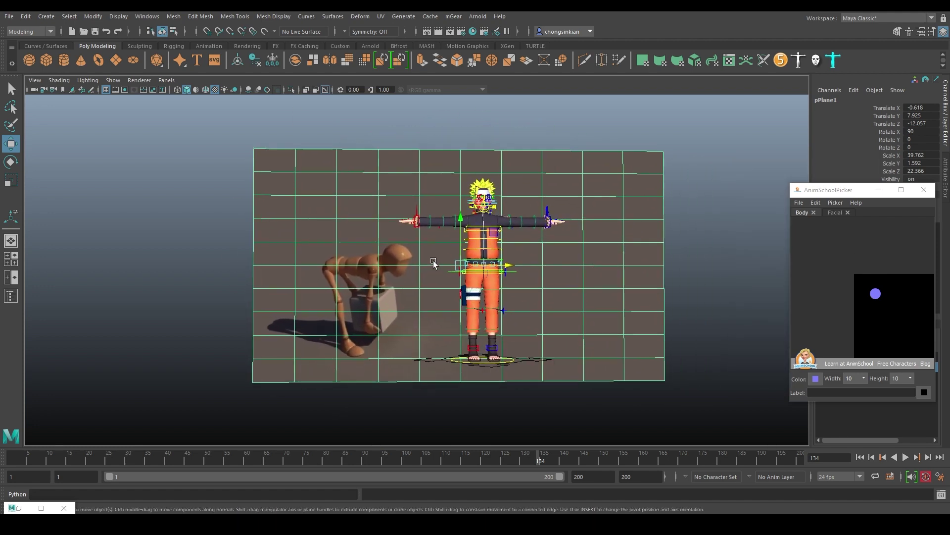
- Select all the character's body controls with the picker and set a key on them at frame 1
{"action": "key", "text": "q"}
{"action": "left_click", "coordinate": [515, 274]}
{"action": "left_click_drag", "start_coordinate": [527, 292], "coordinate": [530, 322], "text": "alt"}
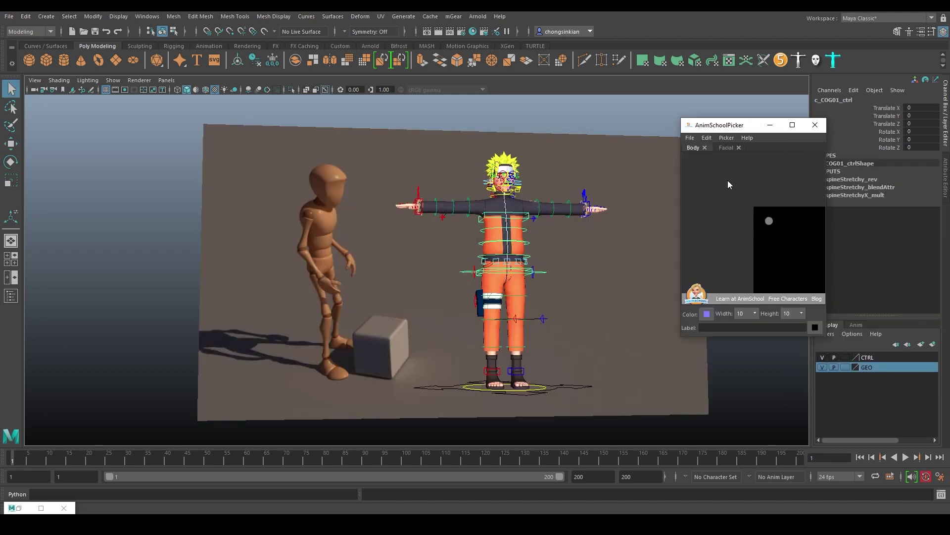
{"action": "middle_click_drag", "start_coordinate": [757, 184], "coordinate": [702, 136], "text": "alt"}
{"action": "mouse_move", "coordinate": [759, 182]}
{"action": "middle_mouse_down", "text": "alt"}
{"action": "mouse_move", "coordinate": [734, 147]}
{"action": "mouse_move", "coordinate": [751, 234]}
{"action": "middle_mouse_up", "text": "alt"}
{"action": "left_click_drag", "start_coordinate": [686, 171], "coordinate": [713, 228]}
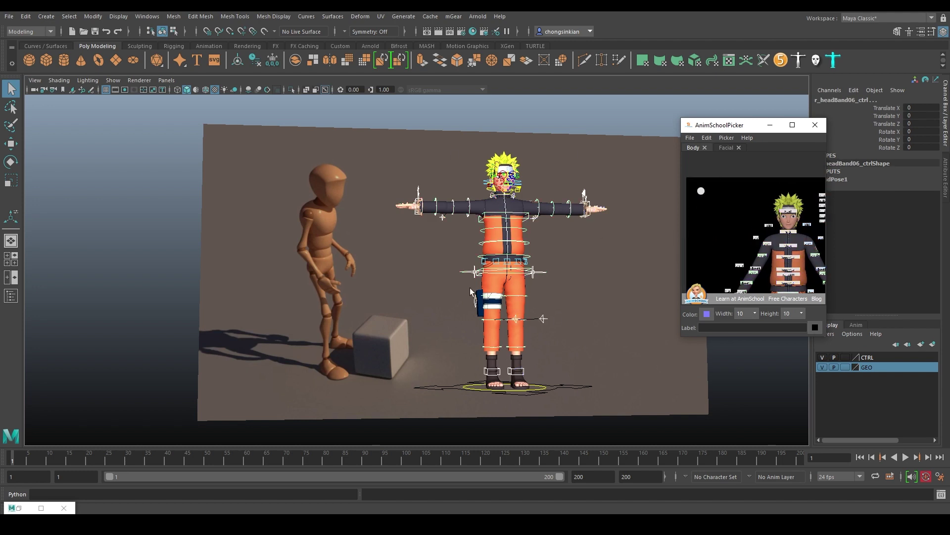
{"action": "key", "text": "alt+v"}
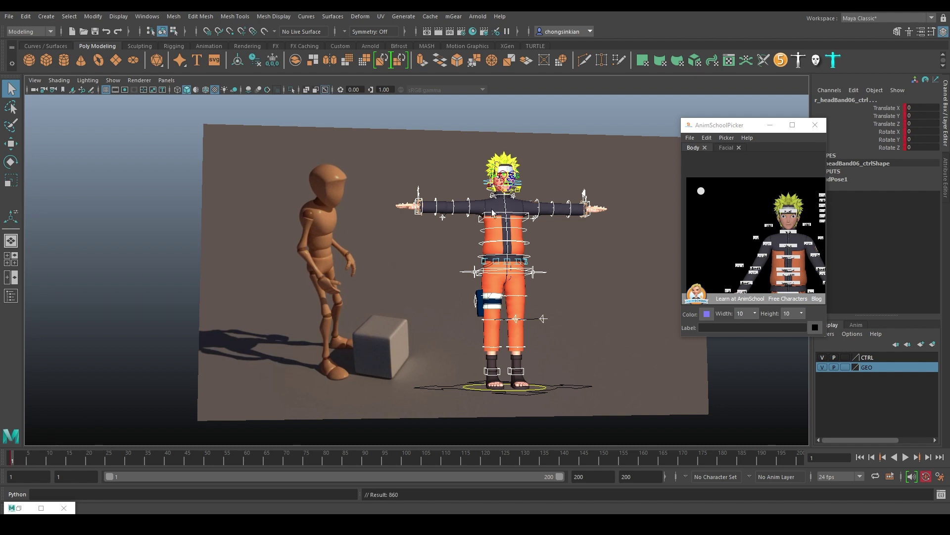
- Lower the character's centre-of-gravity control to Translate Y about -1.2 so the knees bend
{"action": "left_click", "coordinate": [543, 274]}
{"action": "key", "text": "w"}
{"action": "left_click_drag", "start_coordinate": [552, 265], "coordinate": [522, 294], "text": "alt"}
{"action": "mouse_move", "coordinate": [491, 220]}
{"action": "left_mouse_down"}
{"action": "mouse_move", "coordinate": [490, 248]}
{"action": "mouse_move", "coordinate": [490, 237]}
{"action": "left_mouse_up"}
{"action": "key", "text": "q"}
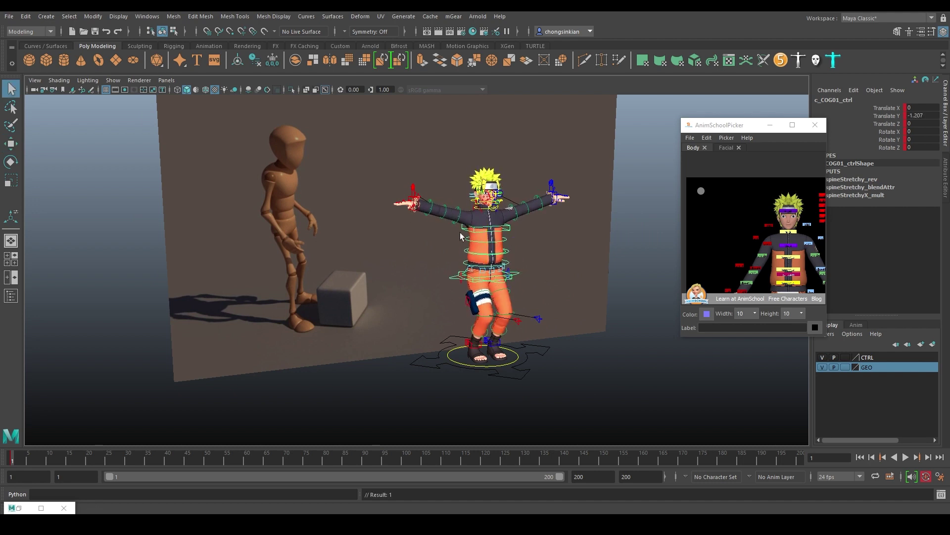
- Create a polygon cube, scale it uniformly to about 3.7 and raise it to Translate Y about 2.2
{"action": "left_click", "coordinate": [61, 67]}
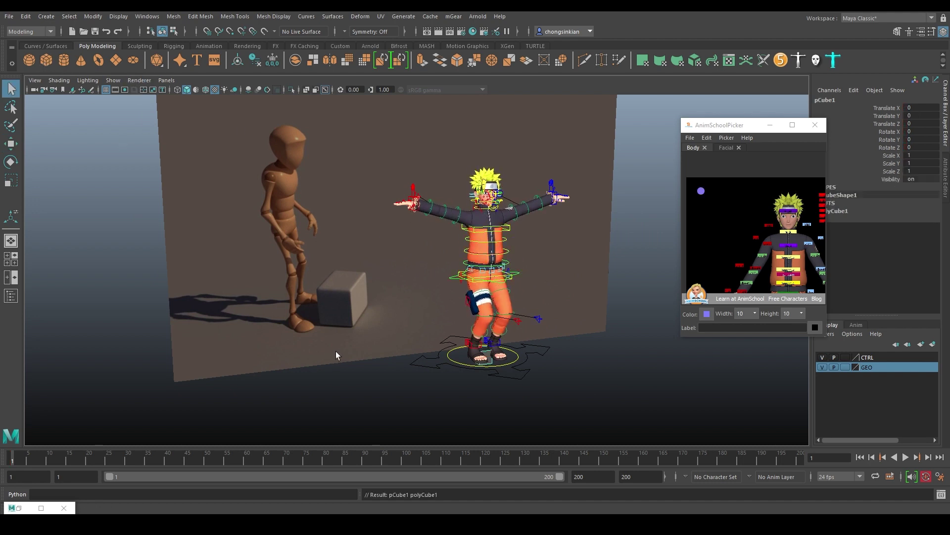
{"action": "key", "text": "r"}
{"action": "left_click_drag", "start_coordinate": [486, 358], "coordinate": [505, 349]}
{"action": "key", "text": "w"}
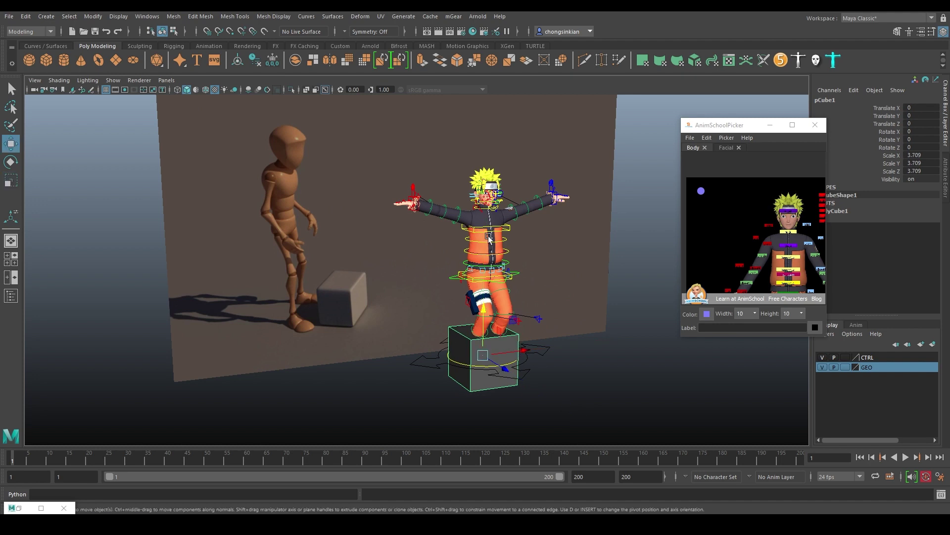
{"action": "left_click_drag", "start_coordinate": [487, 312], "coordinate": [489, 279]}
{"action": "key", "text": "q"}
- Create a polygon plane as the floor and scale it uniformly to about 23.7
{"action": "left_click", "coordinate": [116, 60]}
{"action": "key", "text": "r"}
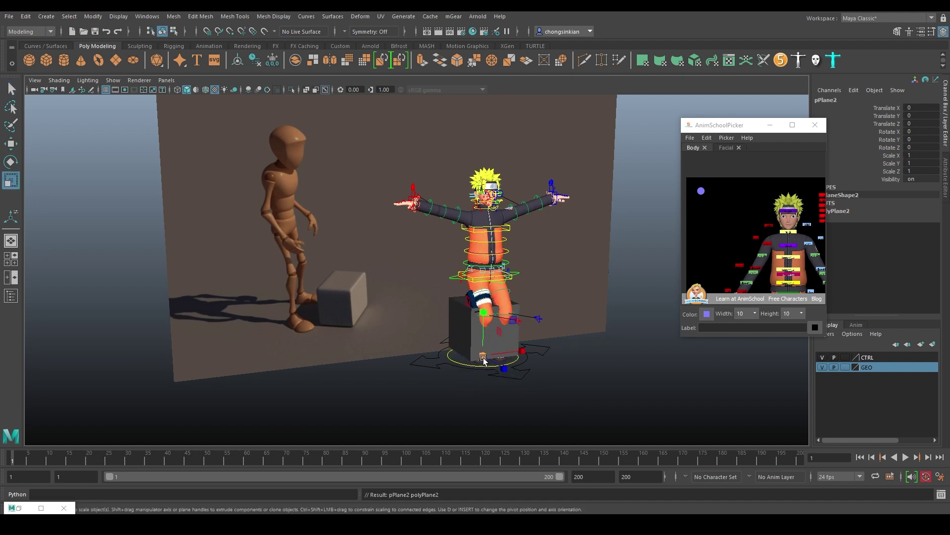
{"action": "left_click_drag", "start_coordinate": [482, 356], "coordinate": [702, 320]}
{"action": "key", "text": "w"}
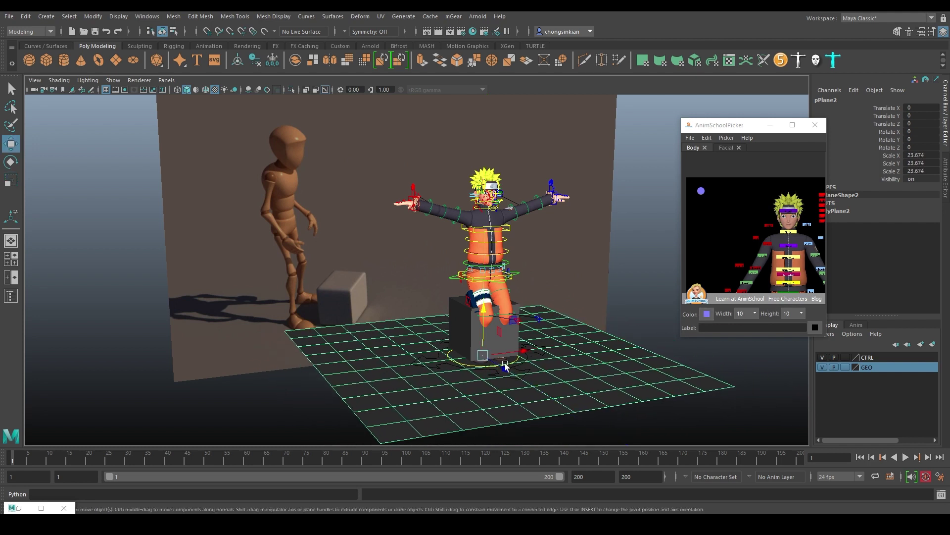
{"action": "left_click_drag", "start_coordinate": [507, 369], "coordinate": [529, 363], "text": "alt"}
- Move the cube in front of the character to Translate Z about 6.4 and scale it uniformly to about 2.8
{"action": "left_click", "coordinate": [421, 308]}
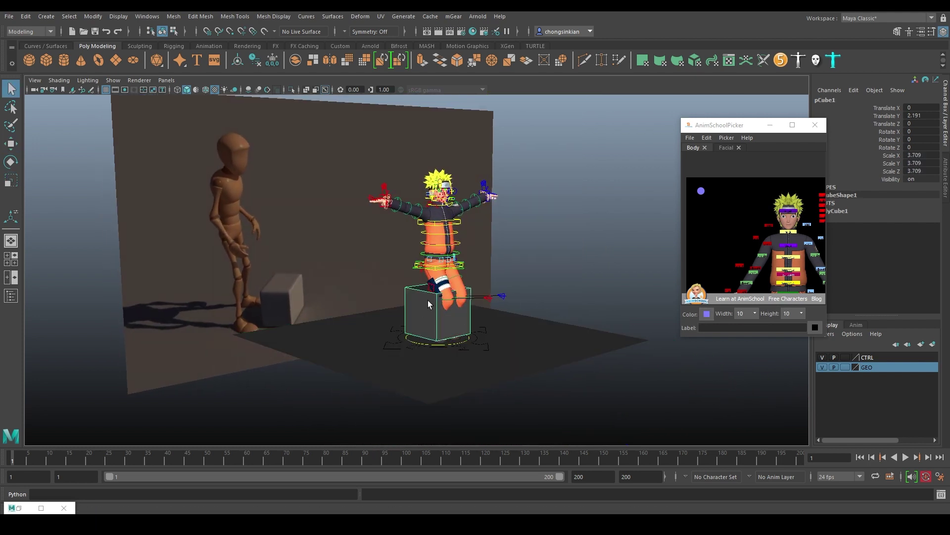
{"action": "left_click_drag", "start_coordinate": [479, 320], "coordinate": [461, 312]}
{"action": "key", "text": "r"}
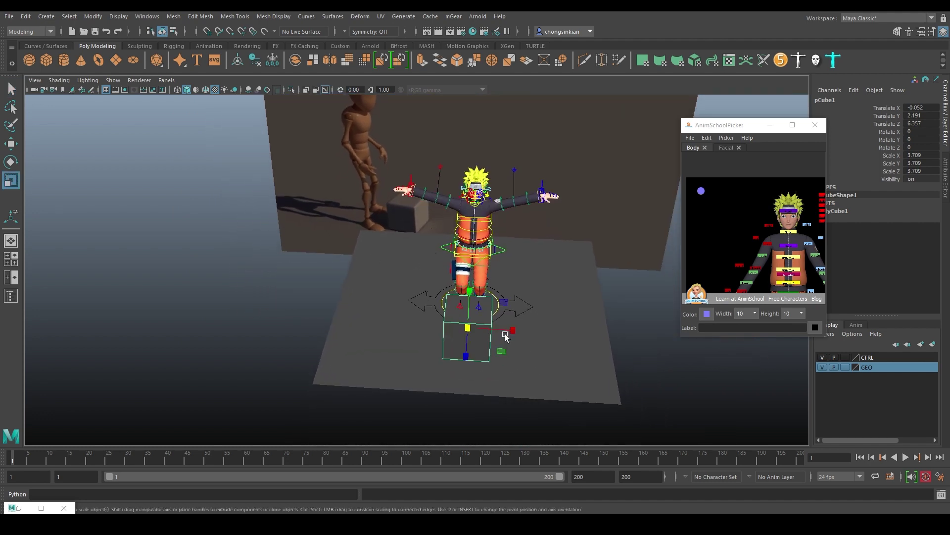
{"action": "left_click_drag", "start_coordinate": [502, 350], "coordinate": [538, 323]}
{"action": "key", "text": "ctrl+z"}
{"action": "key", "text": "w"}
{"action": "left_click_drag", "start_coordinate": [464, 229], "coordinate": [455, 220], "text": "alt"}
{"action": "key", "text": "f"}
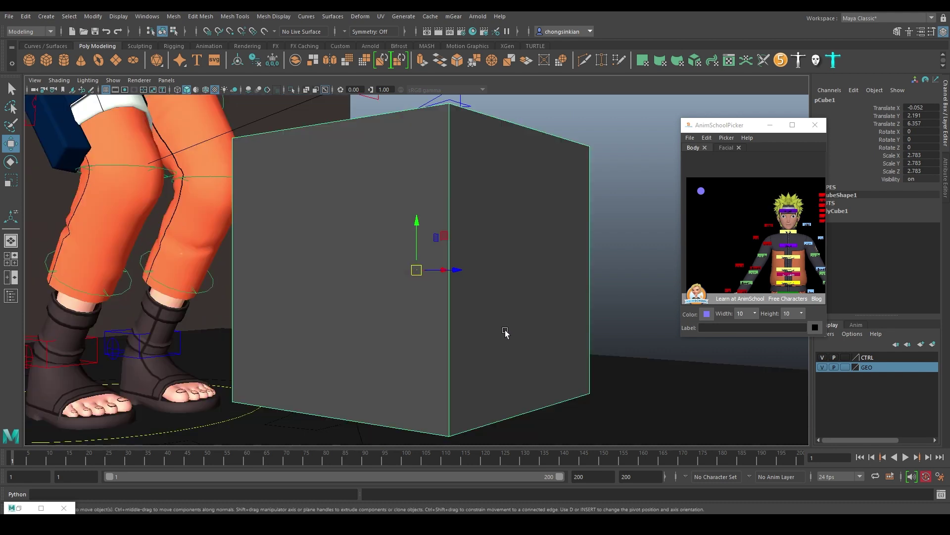
- Move the cube's pivot to its base and rest the cube on the floor at Translate Y about 1.39
{"action": "right_click_drag", "start_coordinate": [519, 334], "coordinate": [427, 318], "text": "alt"}
{"action": "key", "text": "d"}
{"action": "left_click", "coordinate": [432, 358]}
{"action": "left_click_drag", "start_coordinate": [436, 315], "coordinate": [439, 407]}
{"action": "key", "text": "q"}
{"action": "right_click_drag", "start_coordinate": [507, 331], "coordinate": [317, 258], "text": "alt"}
{"action": "left_click_drag", "start_coordinate": [317, 257], "coordinate": [401, 317], "text": "alt"}
{"action": "key", "text": "w"}
{"action": "key", "text": "q"}
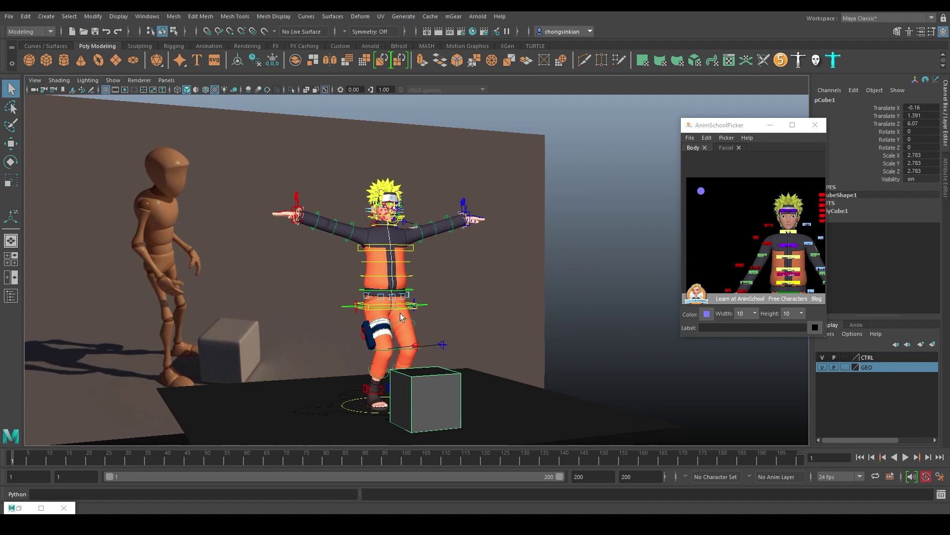
- Move the right arm's IK control down beside the body, to about -1.96, 3.36, -1.55
{"action": "left_click", "coordinate": [301, 207]}
{"action": "left_click_drag", "start_coordinate": [367, 268], "coordinate": [331, 271], "text": "alt"}
{"action": "right_click_drag", "start_coordinate": [329, 212], "coordinate": [436, 168], "text": "alt"}
{"action": "left_click", "coordinate": [565, 174]}
{"action": "left_click_drag", "start_coordinate": [629, 453], "coordinate": [8, 440]}
{"action": "left_click", "coordinate": [291, 151]}
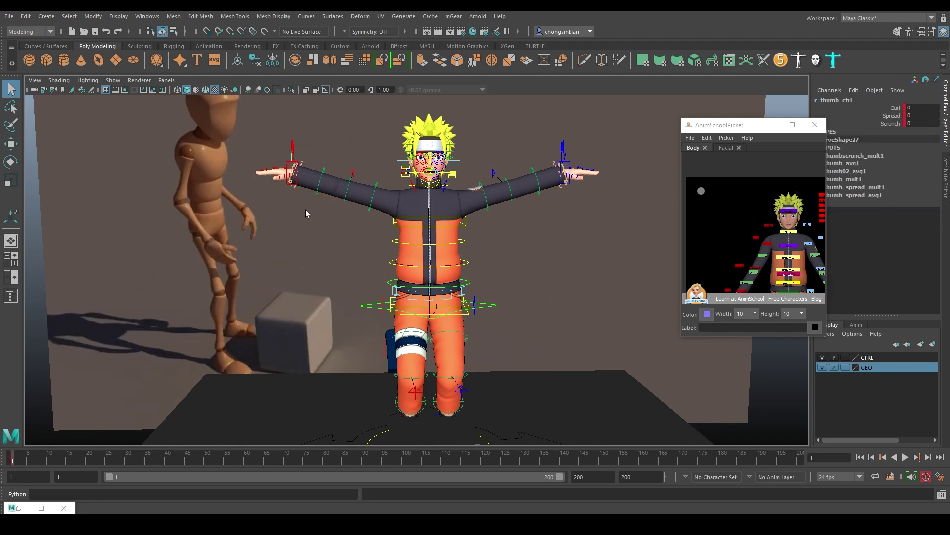
{"action": "left_click_drag", "start_coordinate": [291, 152], "coordinate": [288, 245], "text": "alt"}
{"action": "left_click", "coordinate": [214, 167]}
{"action": "key", "text": "w"}
{"action": "key", "text": "q"}
- Move the left arm's IK control down to about -1.75, 3.6, -1.28 and rotate it to about 24, 43, 75
{"action": "left_click", "coordinate": [486, 166]}
{"action": "left_click", "coordinate": [487, 167]}
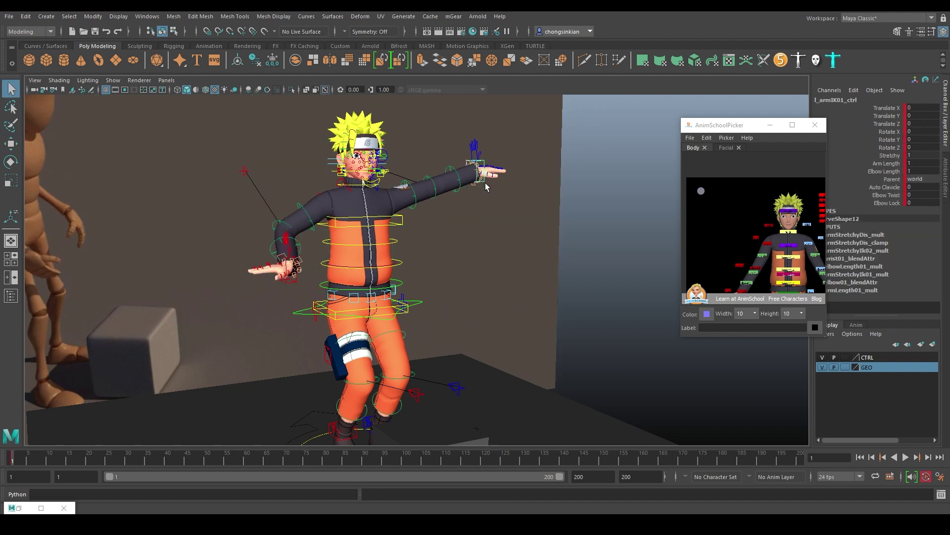
{"action": "key", "text": "w"}
{"action": "left_click_drag", "start_coordinate": [478, 174], "coordinate": [430, 251]}
{"action": "key", "text": "q"}
{"action": "key", "text": "e"}
{"action": "key", "text": "e"}
{"action": "key", "text": "q"}
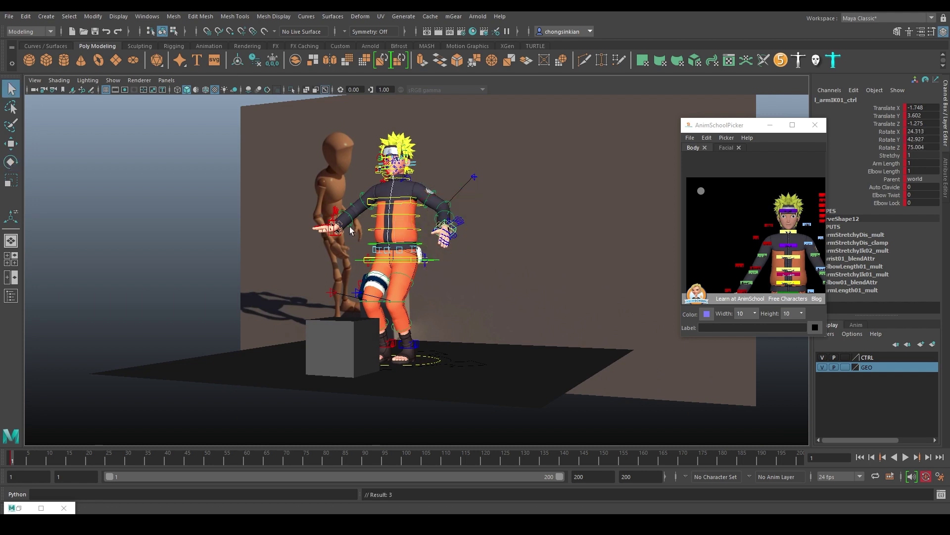
- Rotate the right arm's IK control so the hand hangs down in front of the hip
{"action": "left_click", "coordinate": [333, 227]}
{"action": "left_click_drag", "start_coordinate": [341, 240], "coordinate": [460, 263], "text": "alt"}
{"action": "key", "text": "e"}
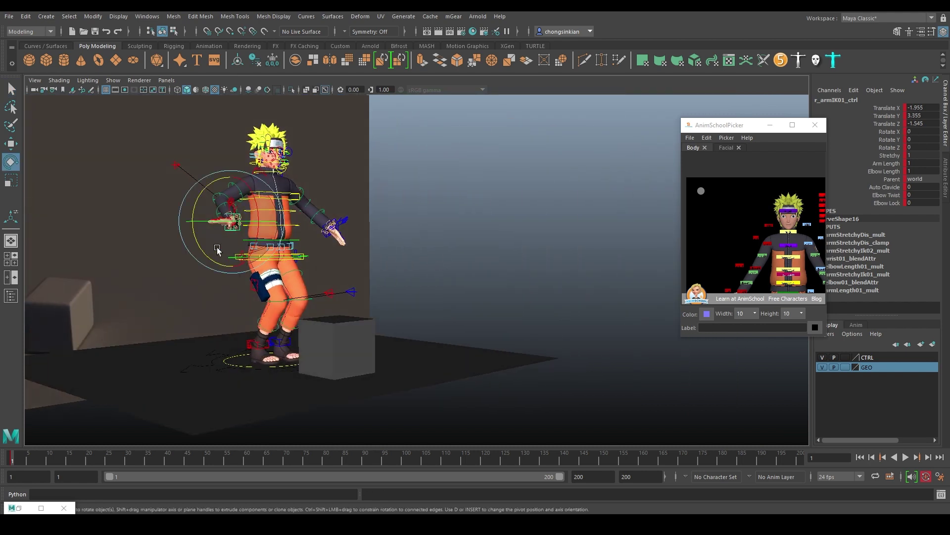
{"action": "left_click_drag", "start_coordinate": [212, 249], "coordinate": [289, 227]}
- Set the right index finger control's Curl to about 0.2 and its Spread to about 2.9
{"action": "key", "text": "f"}
{"action": "right_click_drag", "start_coordinate": [394, 234], "coordinate": [237, 231], "text": "alt"}
{"action": "middle_click_drag", "start_coordinate": [503, 183], "coordinate": [416, 211], "text": "alt"}
{"action": "left_click_drag", "start_coordinate": [376, 262], "coordinate": [398, 273], "text": "alt"}
{"action": "scroll", "coordinate": [359, 276], "scroll_direction": "up", "scroll_amount": 2}
{"action": "key", "text": "q"}
{"action": "left_click", "coordinate": [296, 262]}
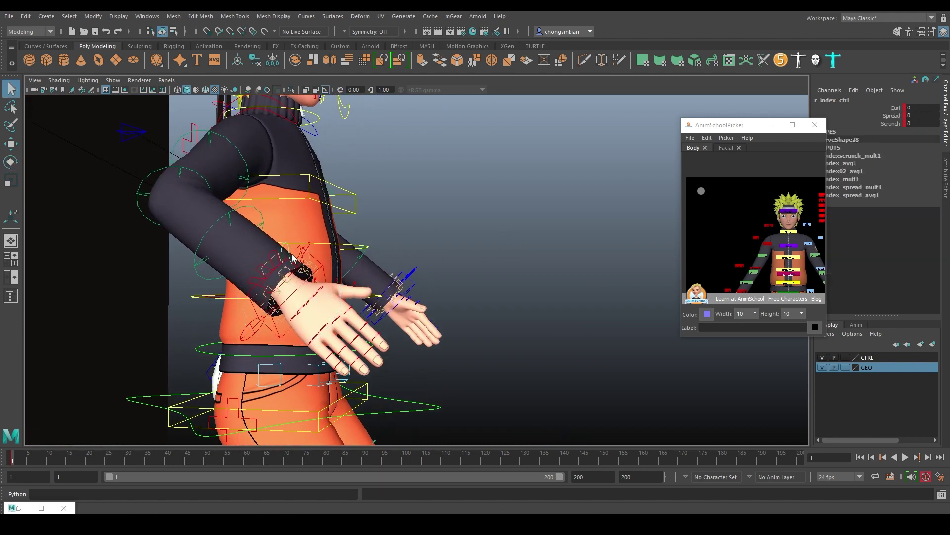
{"action": "left_click_drag", "start_coordinate": [747, 129], "coordinate": [697, 109]}
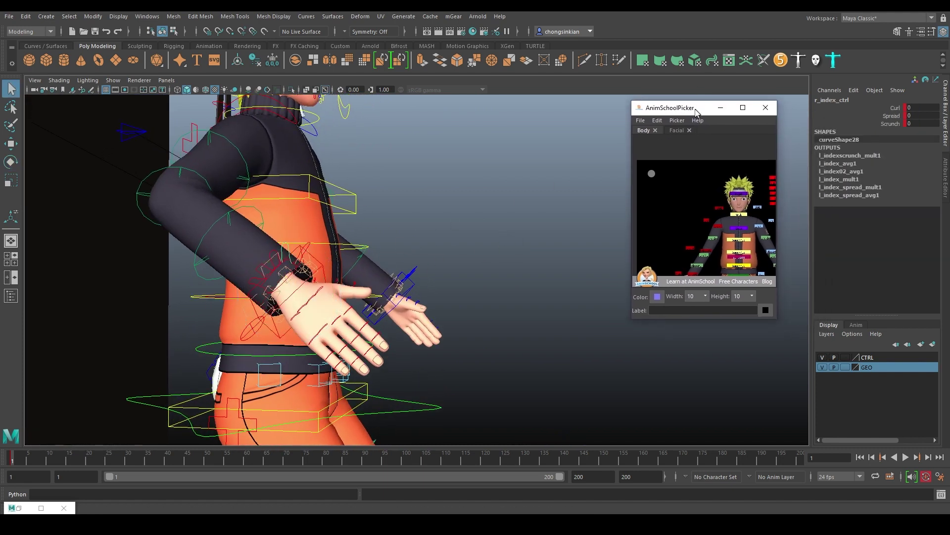
{"action": "left_click", "coordinate": [881, 108]}
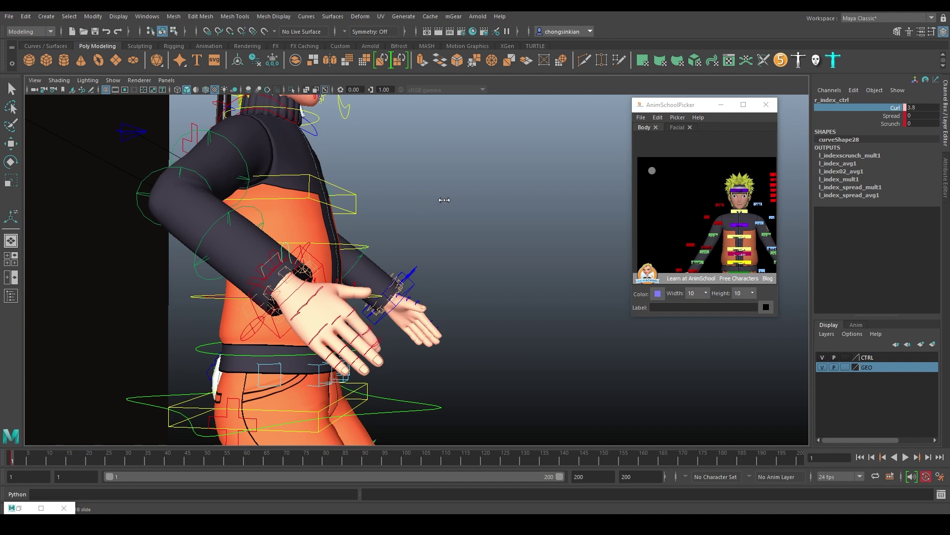
{"action": "left_click", "coordinate": [839, 120]}
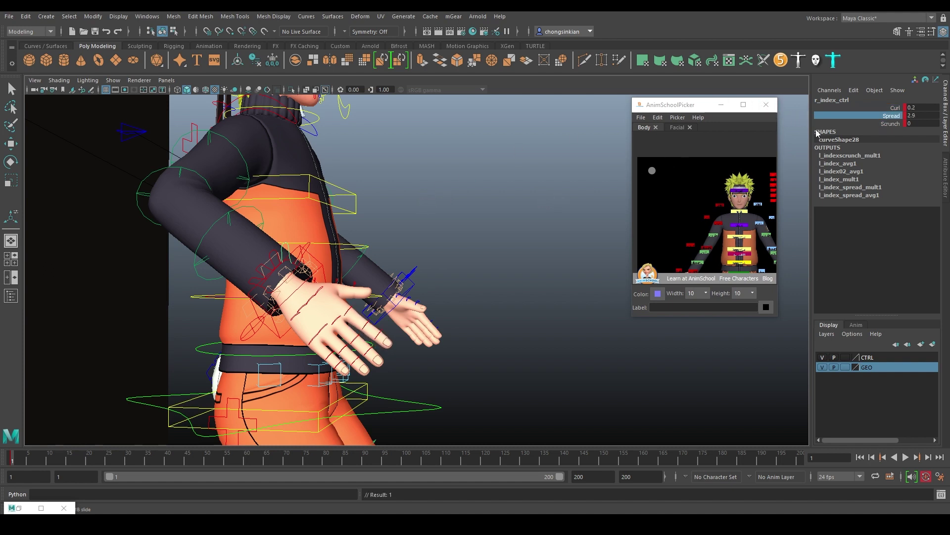
{"action": "left_click", "coordinate": [880, 124]}
{"action": "middle_click_drag", "start_coordinate": [506, 220], "coordinate": [505, 210]}
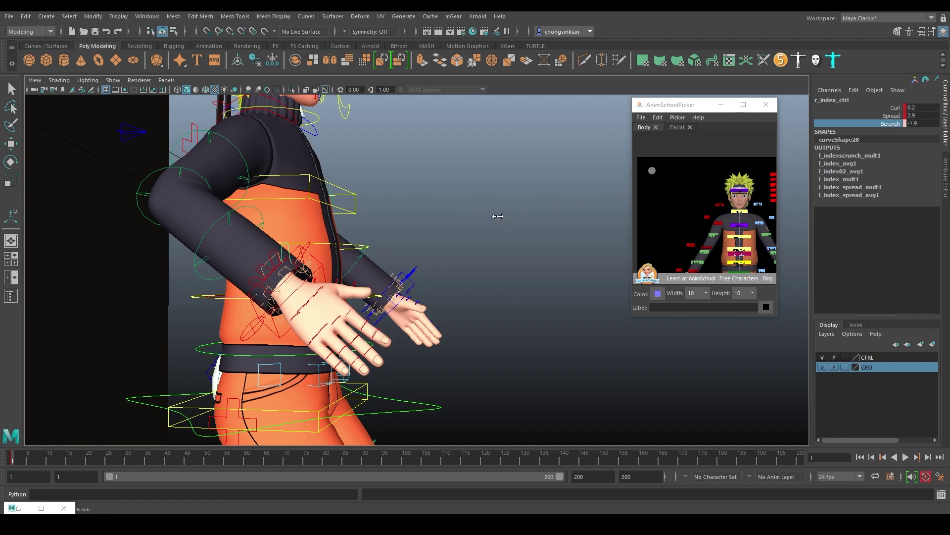
{"action": "key", "text": "ctrl+z"}
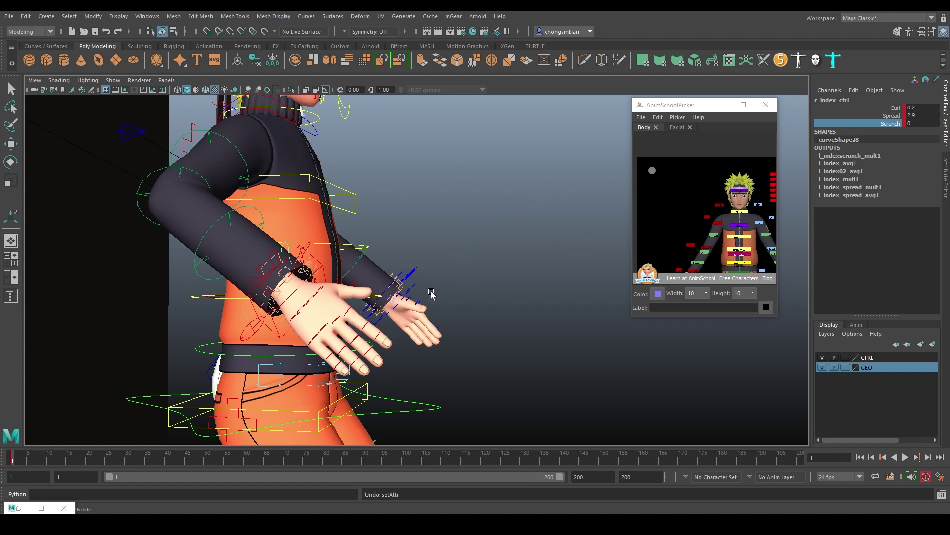
- Select the right palm control in the picker and set its Fist attribute to about 1.8
{"action": "left_click_drag", "start_coordinate": [410, 300], "coordinate": [539, 206], "text": "alt"}
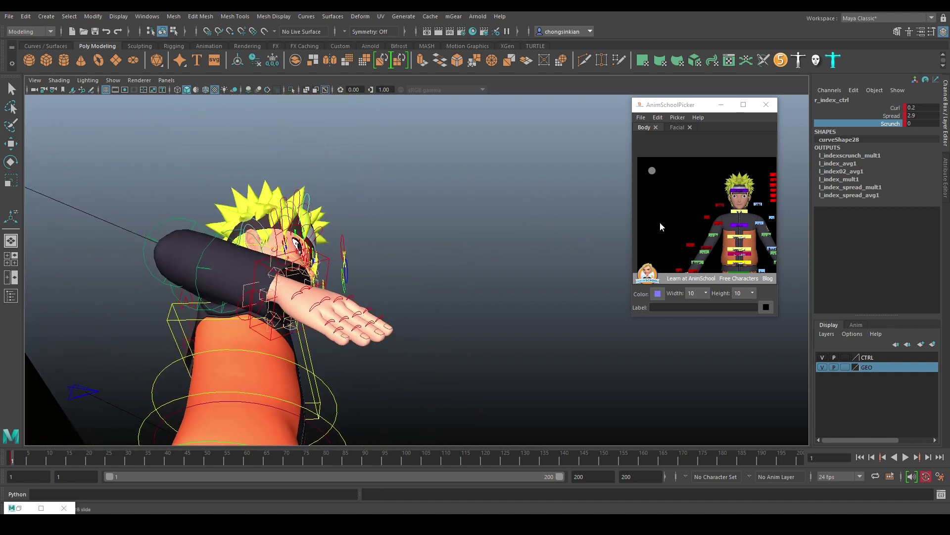
{"action": "middle_click_drag", "start_coordinate": [675, 272], "coordinate": [668, 219], "text": "alt"}
{"action": "right_click_drag", "start_coordinate": [668, 219], "coordinate": [812, 226], "text": "alt"}
{"action": "middle_click_drag", "start_coordinate": [699, 239], "coordinate": [705, 190], "text": "alt"}
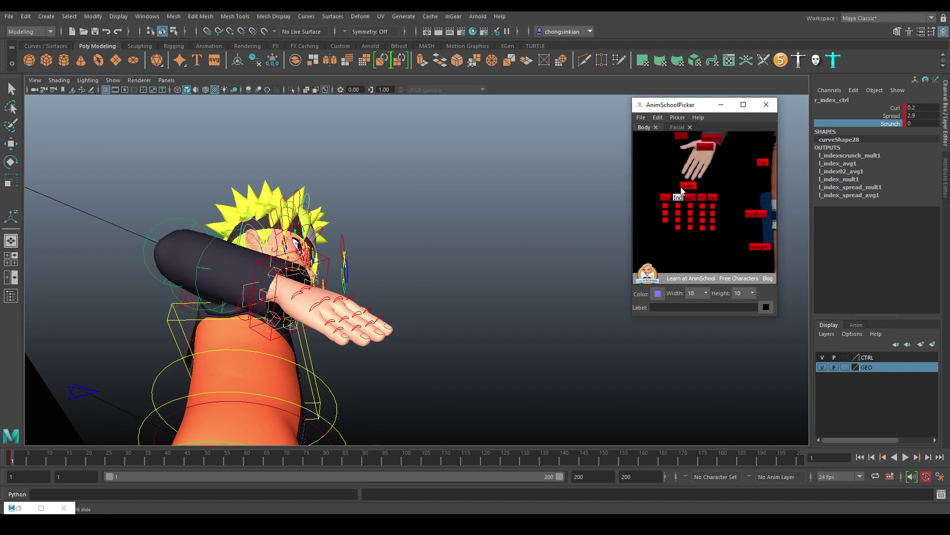
{"action": "left_click", "coordinate": [688, 185]}
{"action": "left_click", "coordinate": [884, 107]}
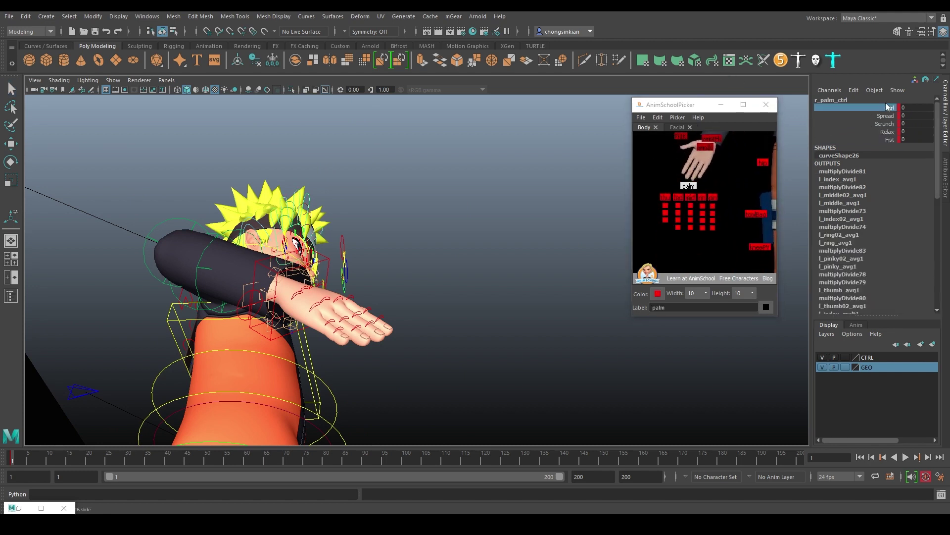
{"action": "left_click", "coordinate": [889, 139]}
{"action": "middle_click_drag", "start_coordinate": [481, 195], "coordinate": [545, 183]}
{"action": "left_click_drag", "start_coordinate": [436, 306], "coordinate": [406, 262], "text": "alt"}
{"action": "middle_click_drag", "start_coordinate": [414, 228], "coordinate": [379, 233]}
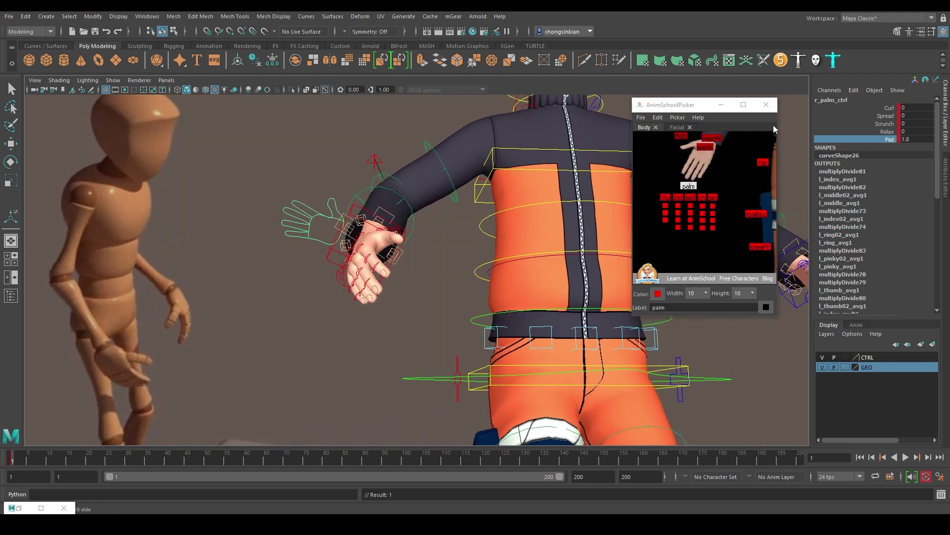
{"action": "middle_click_drag", "start_coordinate": [505, 204], "coordinate": [502, 204]}
- Rotate the right hand's finger joint controls, starting from the thumb, to refine the half-closed grip
{"action": "left_click_drag", "start_coordinate": [459, 260], "coordinate": [406, 250], "text": "alt"}
{"action": "left_click", "coordinate": [665, 212]}
{"action": "key", "text": "f"}
{"action": "right_click_drag", "start_coordinate": [457, 248], "coordinate": [360, 236], "text": "alt"}
{"action": "left_click", "coordinate": [359, 235]}
{"action": "left_click_drag", "start_coordinate": [359, 235], "coordinate": [366, 196], "text": "alt"}
{"action": "key", "text": "e"}
{"action": "left_click_drag", "start_coordinate": [402, 310], "coordinate": [315, 260]}
{"action": "key", "text": "q"}
- Rotate the base joint control of the right ring finger to adjust its bend
{"action": "left_click", "coordinate": [280, 240]}
{"action": "left_click", "coordinate": [283, 230]}
{"action": "key", "text": "e"}
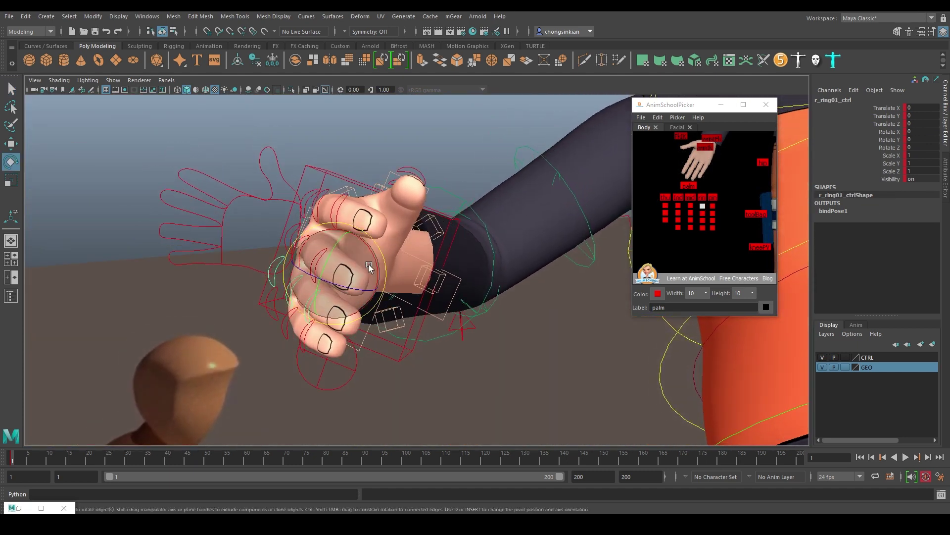
{"action": "left_click_drag", "start_coordinate": [368, 272], "coordinate": [337, 336]}
{"action": "key", "text": "q"}
- Rotate the second joint control of the right pinky to about -25.4, -3.2, 7.6
{"action": "left_click", "coordinate": [266, 290]}
{"action": "key", "text": "e"}
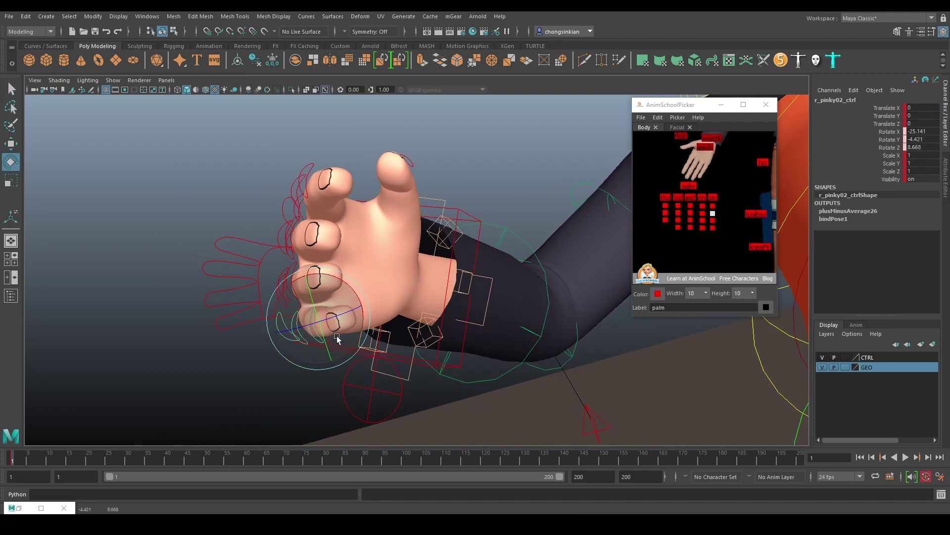
{"action": "key", "text": "shift+e"}
{"action": "key", "text": "q"}
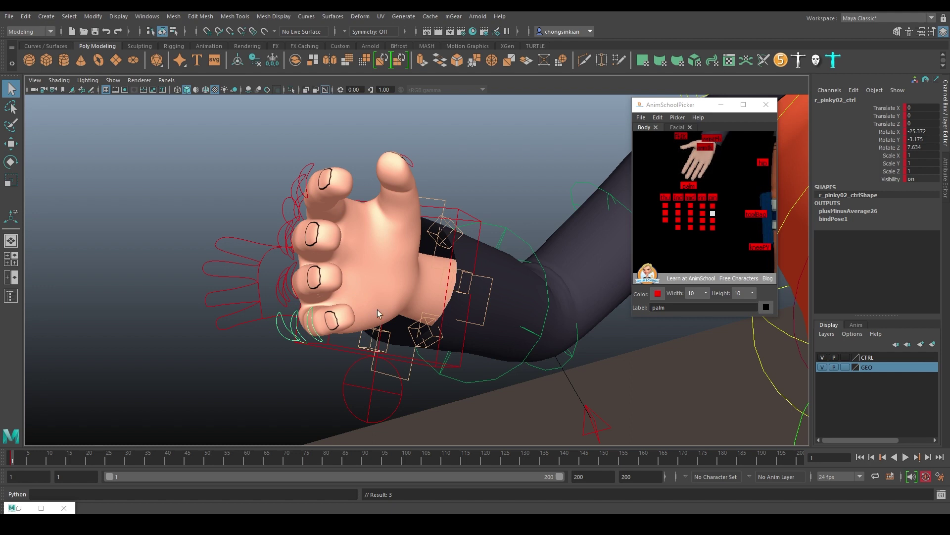
- Rotate further finger joint controls on the right hand to refine the bends of the half-closed grip
{"action": "left_click_drag", "start_coordinate": [378, 302], "coordinate": [391, 267], "text": "alt"}
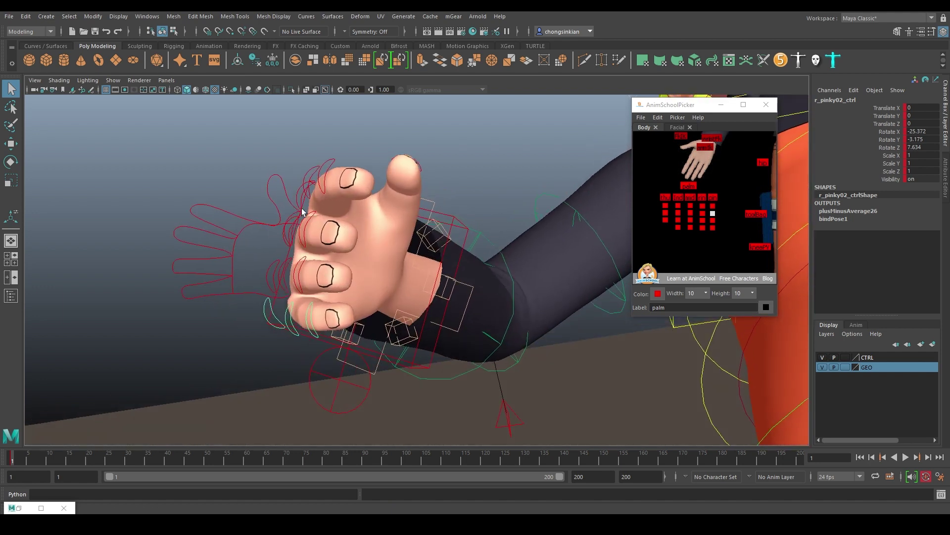
{"action": "key", "text": "e"}
{"action": "left_click_drag", "start_coordinate": [308, 212], "coordinate": [526, 201]}
{"action": "key", "text": "q"}
{"action": "left_click", "coordinate": [410, 195]}
{"action": "key", "text": "e"}
{"action": "key", "text": "q"}
- Rotate the second joint control of the right index finger to about 13.8, 5.2, -10.9
{"action": "left_click", "coordinate": [425, 158]}
{"action": "key", "text": "e"}
{"action": "key", "text": "q"}
{"action": "left_click", "coordinate": [361, 264]}
{"action": "key", "text": "e"}
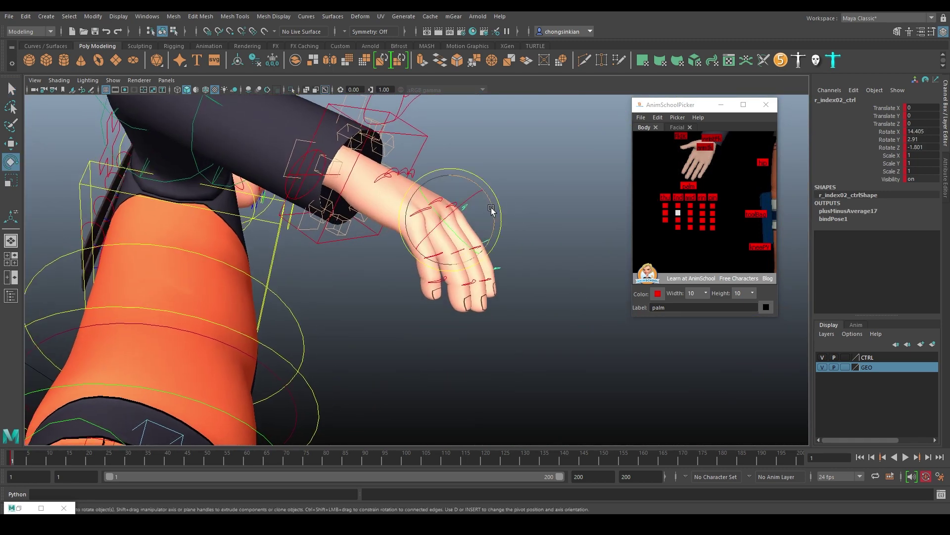
{"action": "left_click_drag", "start_coordinate": [489, 216], "coordinate": [365, 268], "text": "alt"}
{"action": "key", "text": "q"}
- Reposition the left arm IK control beside the hip and rotate it to about -1.0, 12.8, 78.8
{"action": "right_click_drag", "start_coordinate": [434, 191], "coordinate": [394, 204], "text": "alt"}
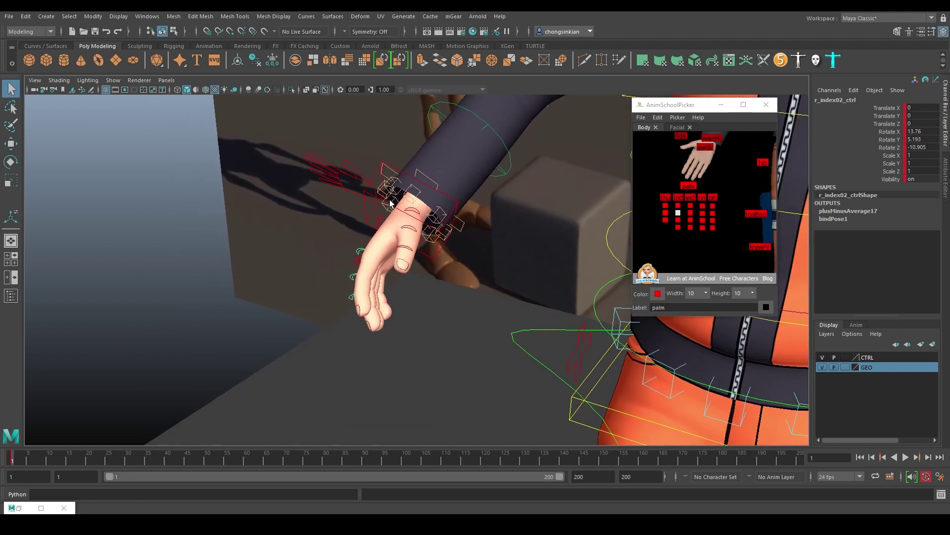
{"action": "middle_click_drag", "start_coordinate": [425, 205], "coordinate": [399, 208], "text": "alt"}
{"action": "mouse_move", "coordinate": [400, 209]}
{"action": "right_mouse_down", "text": "alt"}
{"action": "mouse_move", "coordinate": [388, 174]}
{"action": "mouse_move", "coordinate": [400, 201]}
{"action": "right_mouse_up", "text": "alt"}
{"action": "left_click_drag", "start_coordinate": [400, 203], "coordinate": [438, 257], "text": "alt"}
{"action": "left_click", "coordinate": [356, 266]}
{"action": "key", "text": "w"}
{"action": "left_click_drag", "start_coordinate": [361, 263], "coordinate": [316, 322], "text": "alt"}
{"action": "key", "text": "q"}
{"action": "left_click_drag", "start_coordinate": [402, 278], "coordinate": [414, 229], "text": "alt"}
{"action": "key", "text": "w"}
{"action": "left_click_drag", "start_coordinate": [584, 223], "coordinate": [456, 300]}
{"action": "left_click_drag", "start_coordinate": [420, 269], "coordinate": [471, 283]}
{"action": "key", "text": "e"}
{"action": "left_click_drag", "start_coordinate": [462, 318], "coordinate": [491, 298]}
- Move the left arm IK control to about -3.30, 4.88, 0.18
{"action": "key", "text": "f"}
{"action": "right_click_drag", "start_coordinate": [500, 278], "coordinate": [385, 267], "text": "alt"}
{"action": "scroll", "coordinate": [385, 268], "scroll_direction": "down", "scroll_amount": 2}
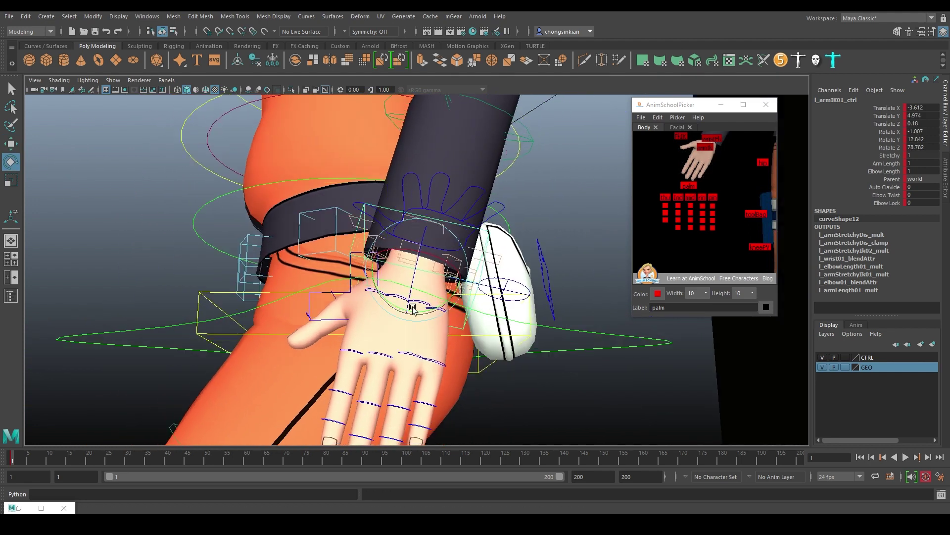
{"action": "left_click_drag", "start_coordinate": [385, 268], "coordinate": [498, 254], "text": "alt"}
{"action": "key", "text": "w"}
{"action": "key", "text": "q"}
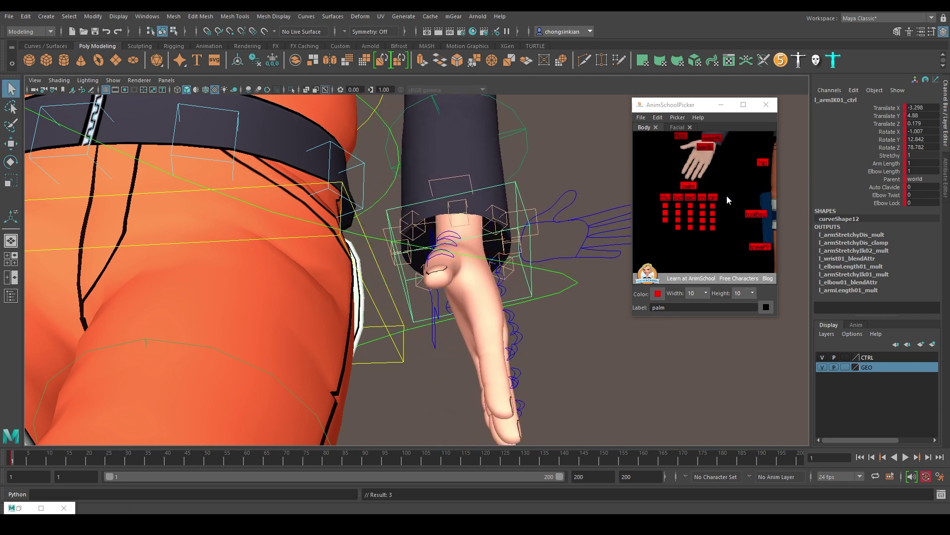
- Select the left palm control in the picker and set its Fist attribute to about 2.1
{"action": "middle_click_drag", "start_coordinate": [755, 187], "coordinate": [668, 183], "text": "alt"}
{"action": "left_click", "coordinate": [698, 178]}
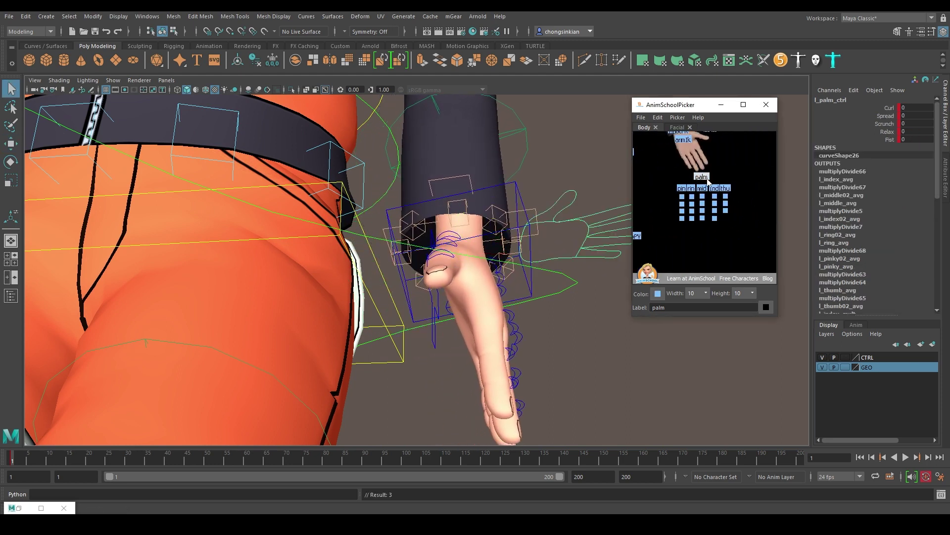
{"action": "middle_click_drag", "start_coordinate": [584, 200], "coordinate": [569, 200]}
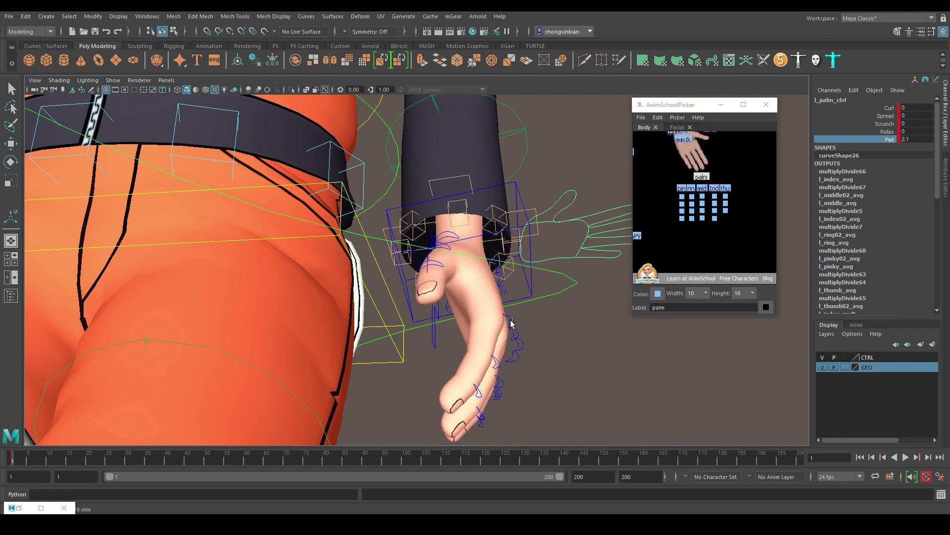
- Rotate the left index finger's second joint control to about -6.6 in Z and set the left palm's Relax attribute to about 0.4
{"action": "left_click", "coordinate": [512, 322]}
{"action": "left_click_drag", "start_coordinate": [513, 324], "coordinate": [589, 288], "text": "alt"}
{"action": "key", "text": "e"}
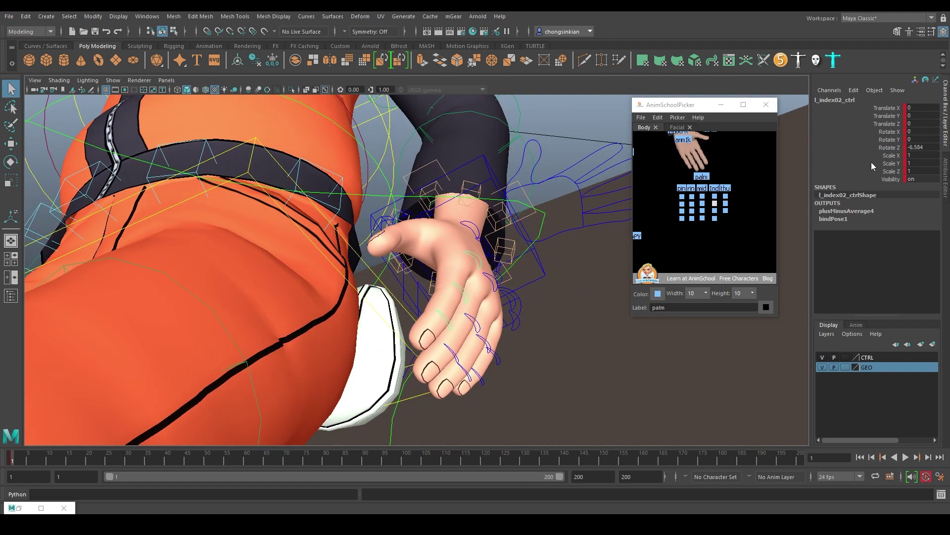
{"action": "left_click", "coordinate": [701, 176]}
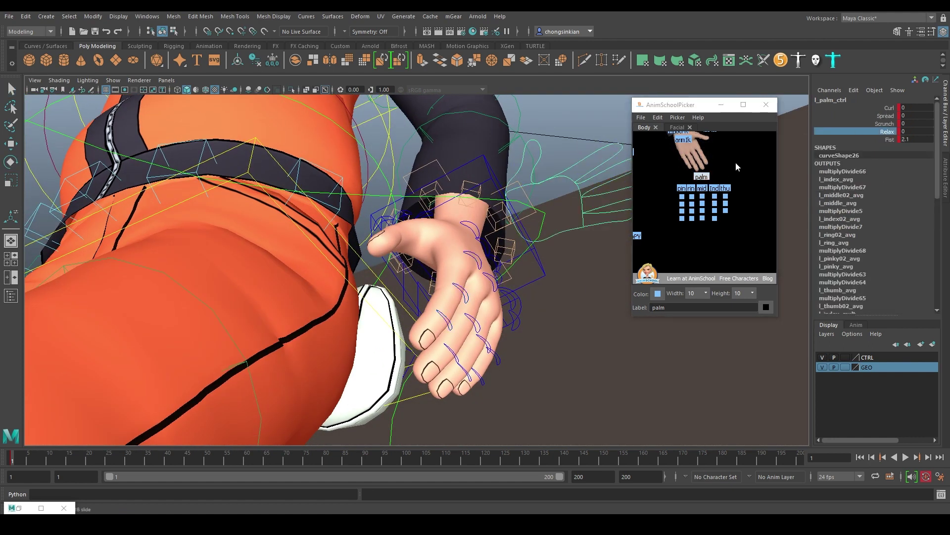
{"action": "middle_click_drag", "start_coordinate": [538, 190], "coordinate": [540, 187]}
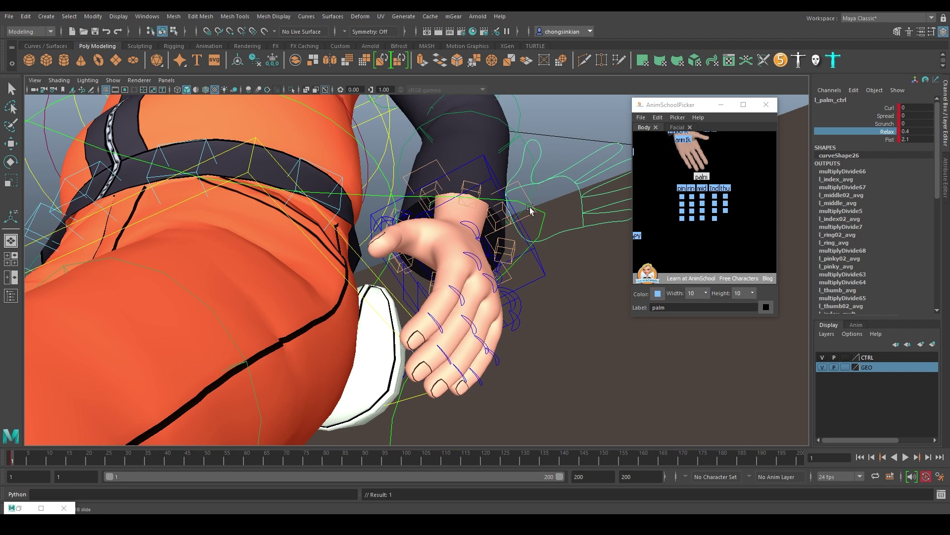
- Try rotating the base joint control of the left middle finger
{"action": "left_click_drag", "start_coordinate": [517, 229], "coordinate": [372, 270], "text": "alt"}
{"action": "left_click", "coordinate": [376, 274]}
{"action": "mouse_move", "coordinate": [384, 225]}
{"action": "left_mouse_down", "text": "alt"}
{"action": "mouse_move", "coordinate": [389, 232]}
{"action": "mouse_move", "coordinate": [394, 210]}
{"action": "mouse_move", "coordinate": [379, 217]}
{"action": "left_mouse_up", "text": "alt"}
{"action": "key", "text": "f"}
{"action": "right_click_drag", "start_coordinate": [442, 220], "coordinate": [246, 243], "text": "alt"}
{"action": "left_click_drag", "start_coordinate": [387, 248], "coordinate": [343, 224], "text": "alt"}
{"action": "left_click_drag", "start_coordinate": [362, 256], "coordinate": [364, 277], "text": "alt"}
{"action": "key", "text": "e"}
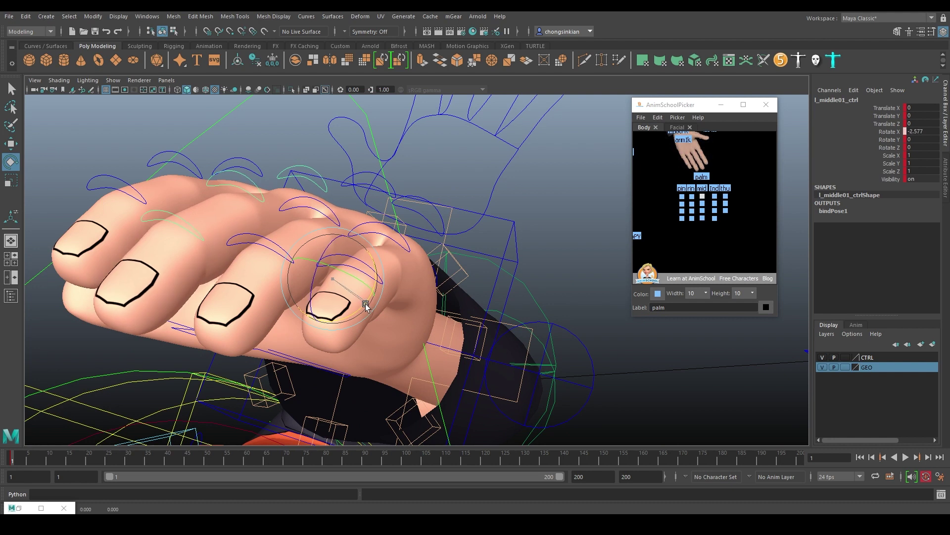
{"action": "mouse_move", "coordinate": [367, 301]}
{"action": "left_mouse_down"}
{"action": "mouse_move", "coordinate": [377, 267]}
{"action": "mouse_move", "coordinate": [371, 322]}
{"action": "mouse_move", "coordinate": [370, 309]}
{"action": "mouse_move", "coordinate": [336, 283]}
{"action": "left_mouse_up"}
{"action": "key", "text": "ctrl+z"}
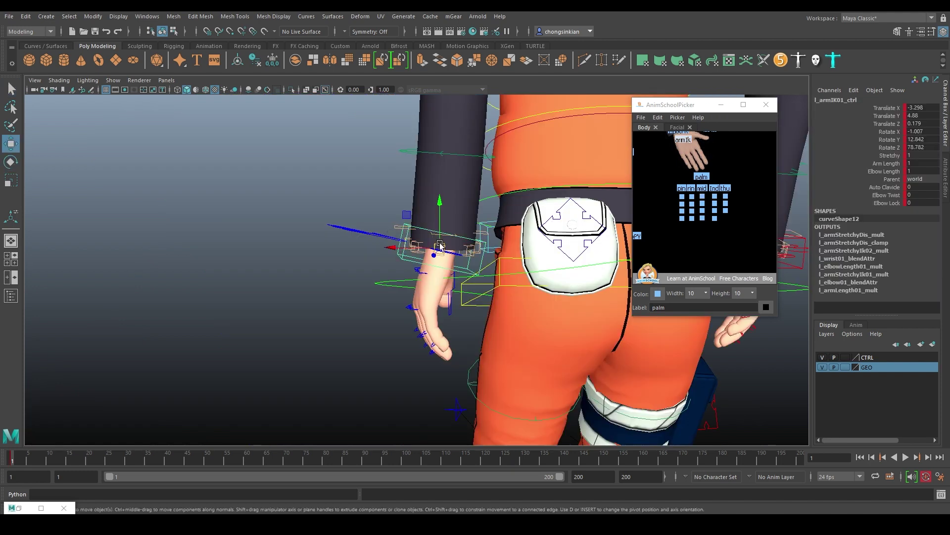
- Move the left arm IK control away from the body to about -1.47, 3.45, 0.17 and rotate it to about -6.1, 11.3, 54.6
{"action": "left_click_drag", "start_coordinate": [439, 245], "coordinate": [279, 117]}
{"action": "left_click_drag", "start_coordinate": [279, 118], "coordinate": [233, 151], "text": "alt"}
{"action": "middle_click_drag", "start_coordinate": [233, 151], "coordinate": [327, 263], "text": "alt"}
{"action": "key", "text": "e"}
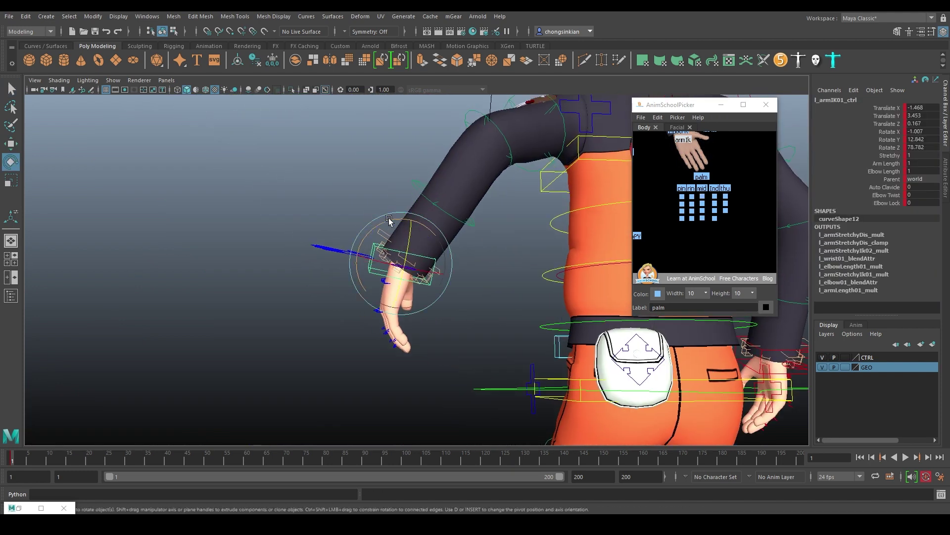
{"action": "left_click_drag", "start_coordinate": [404, 220], "coordinate": [550, 219]}
{"action": "left_click_drag", "start_coordinate": [444, 240], "coordinate": [474, 246], "text": "alt"}
- Rotate the base joint controls of the left middle and ring fingers, bending the ring finger to about -5.1 in X
{"action": "left_click", "coordinate": [587, 209]}
{"action": "key", "text": "e"}
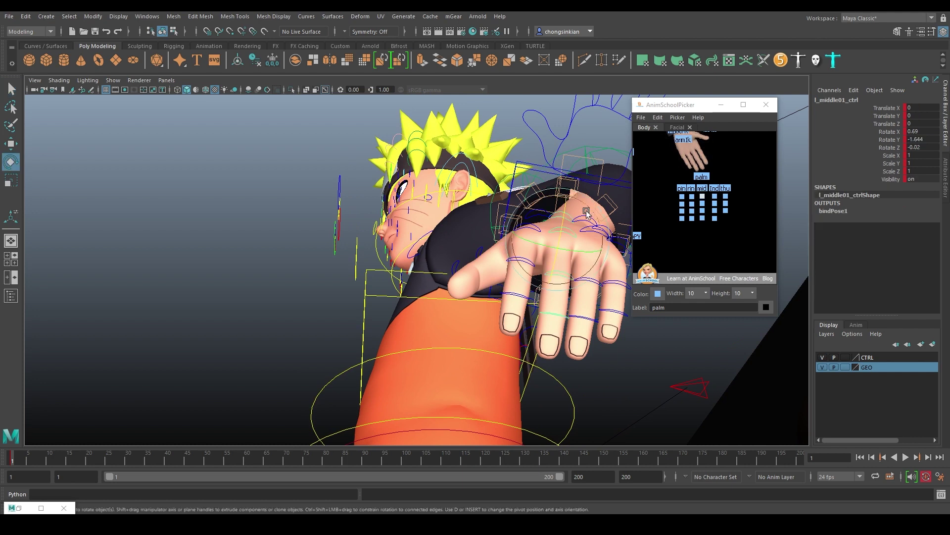
{"action": "left_click_drag", "start_coordinate": [587, 205], "coordinate": [612, 216]}
{"action": "key", "text": "e"}
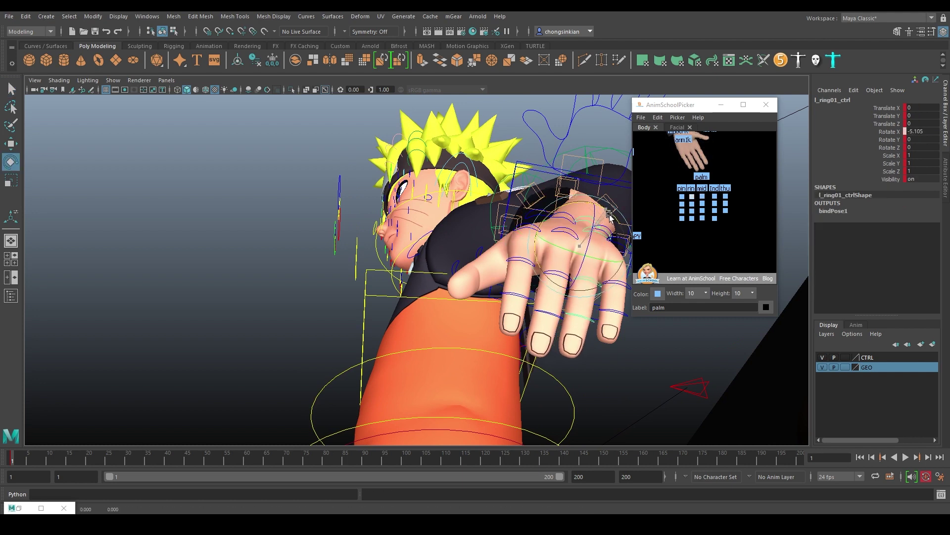
- Rotate the base joint control of the left pinky to about -19.3, -6.4, 9.6
{"action": "left_click_drag", "start_coordinate": [615, 256], "coordinate": [558, 206], "text": "alt"}
{"action": "key", "text": "e"}
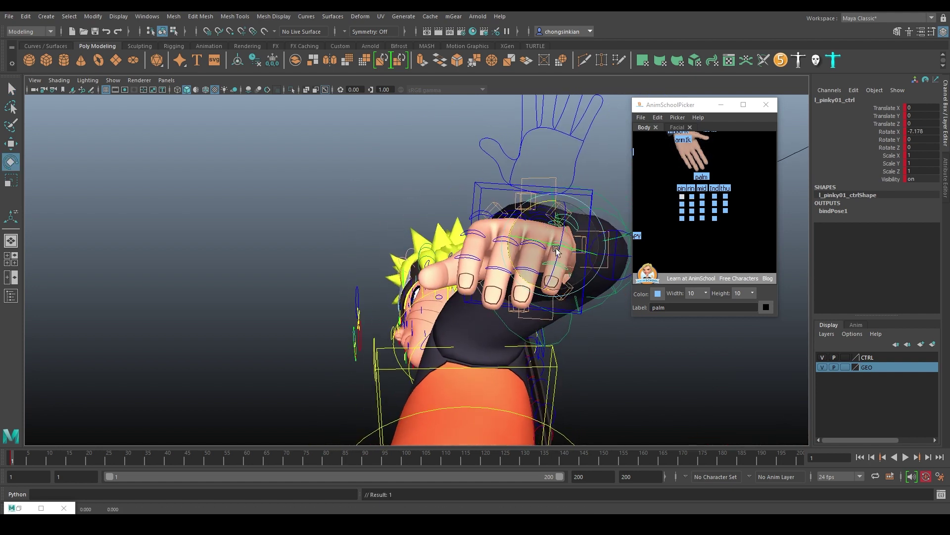
{"action": "left_click_drag", "start_coordinate": [557, 255], "coordinate": [568, 267], "text": "alt"}
{"action": "left_click_drag", "start_coordinate": [575, 319], "coordinate": [571, 325]}
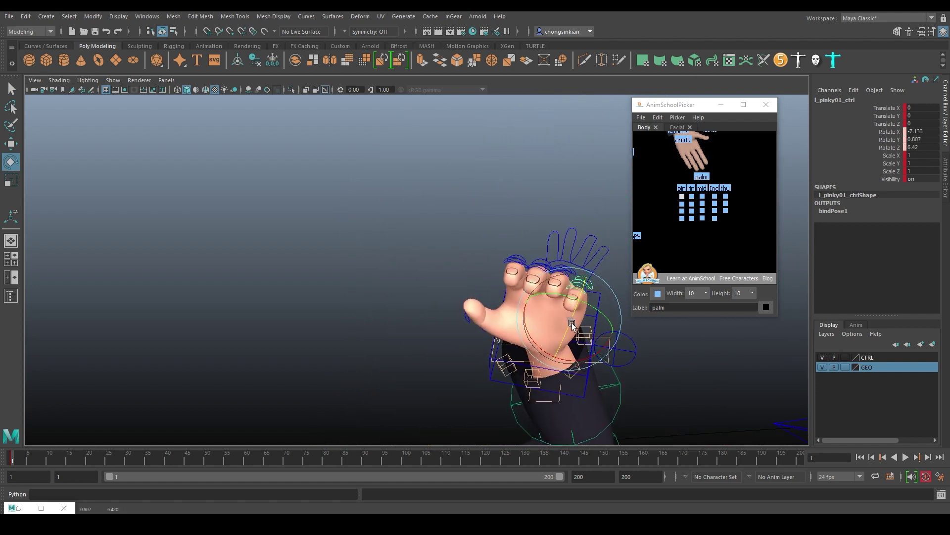
{"action": "left_click_drag", "start_coordinate": [578, 359], "coordinate": [522, 303]}
{"action": "key", "text": "q"}
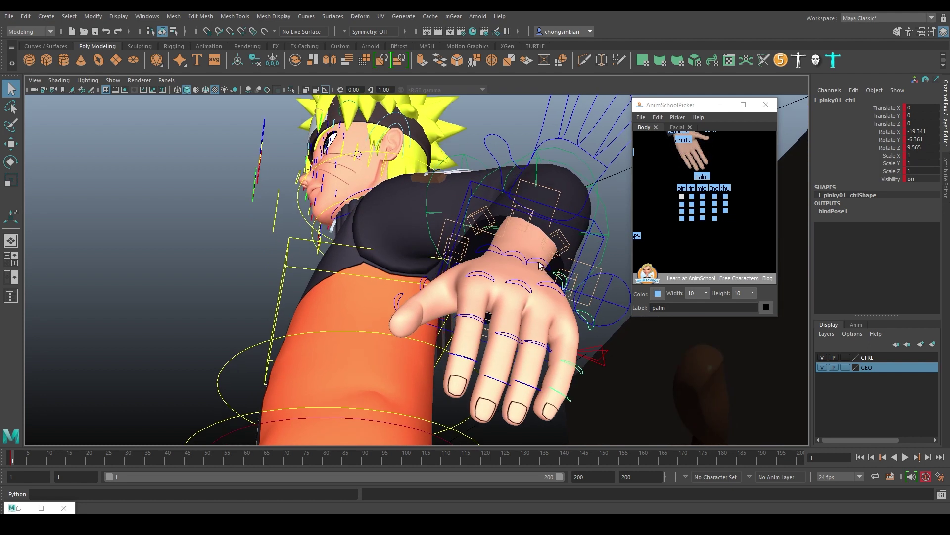
- Refine the left ring finger's base rotation and rotate the left middle finger's base control to about -6.2, -1.6, 0
{"action": "left_click", "coordinate": [540, 266]}
{"action": "left_click_drag", "start_coordinate": [539, 266], "coordinate": [524, 270], "text": "alt"}
{"action": "key", "text": "e"}
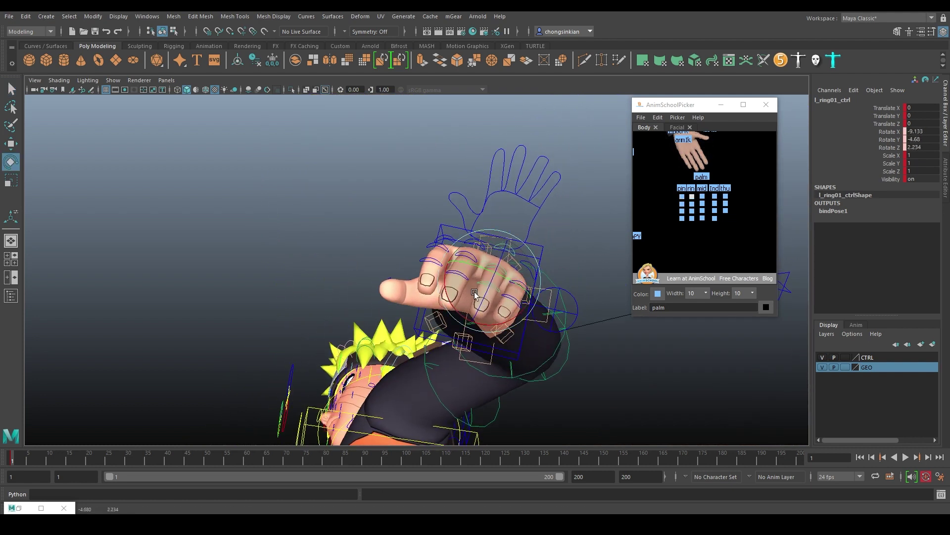
{"action": "left_click_drag", "start_coordinate": [475, 294], "coordinate": [512, 337]}
{"action": "key", "text": "q"}
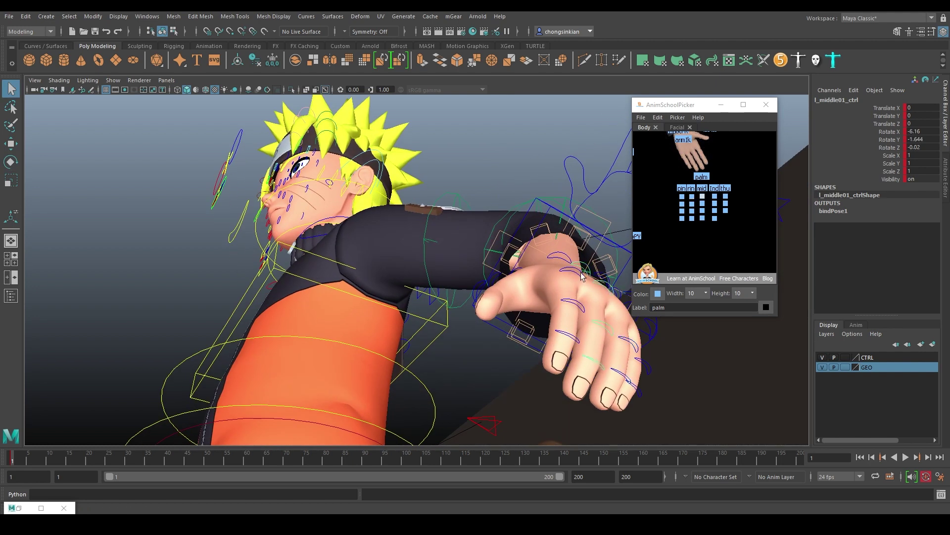
- Rotate the base joint control of the left index finger to about 13.2, 8.6, 0.4
{"action": "key", "text": "f"}
{"action": "right_click_drag", "start_coordinate": [533, 291], "coordinate": [241, 309], "text": "alt"}
{"action": "left_click_drag", "start_coordinate": [242, 311], "coordinate": [426, 257], "text": "alt"}
{"action": "key", "text": "e"}
{"action": "left_click_drag", "start_coordinate": [411, 208], "coordinate": [383, 209]}
{"action": "key", "text": "q"}
{"action": "left_click", "coordinate": [388, 176]}
{"action": "left_click", "coordinate": [387, 161]}
{"action": "key", "text": "e"}
{"action": "key", "text": "q"}
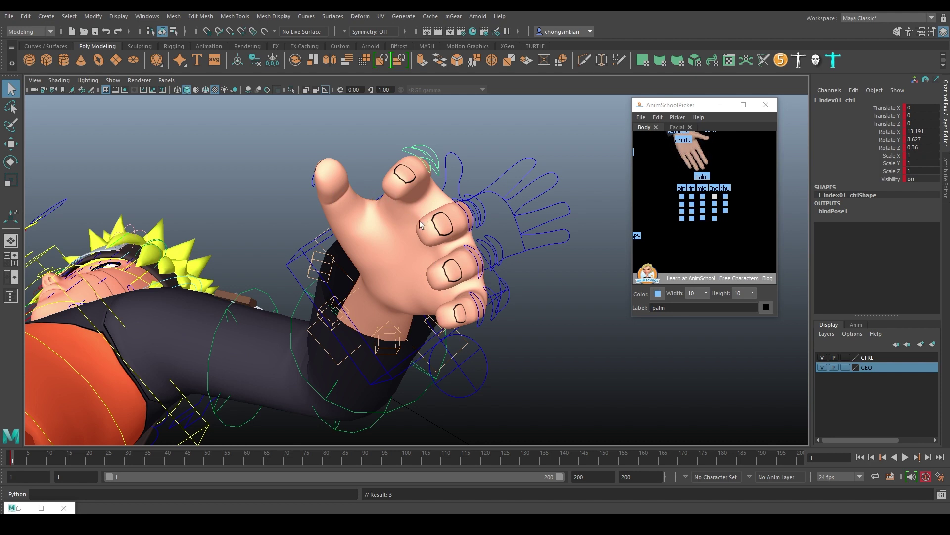
- Rotate further finger joint controls on the left hand to refine the half-closed pose
{"action": "left_click_drag", "start_coordinate": [462, 204], "coordinate": [418, 269], "text": "alt"}
{"action": "key", "text": "e"}
{"action": "key", "text": "q"}
{"action": "left_click", "coordinate": [379, 227]}
{"action": "key", "text": "e"}
{"action": "left_click_drag", "start_coordinate": [350, 267], "coordinate": [361, 271]}
{"action": "left_click_drag", "start_coordinate": [458, 300], "coordinate": [409, 237], "text": "alt"}
{"action": "key", "text": "q"}
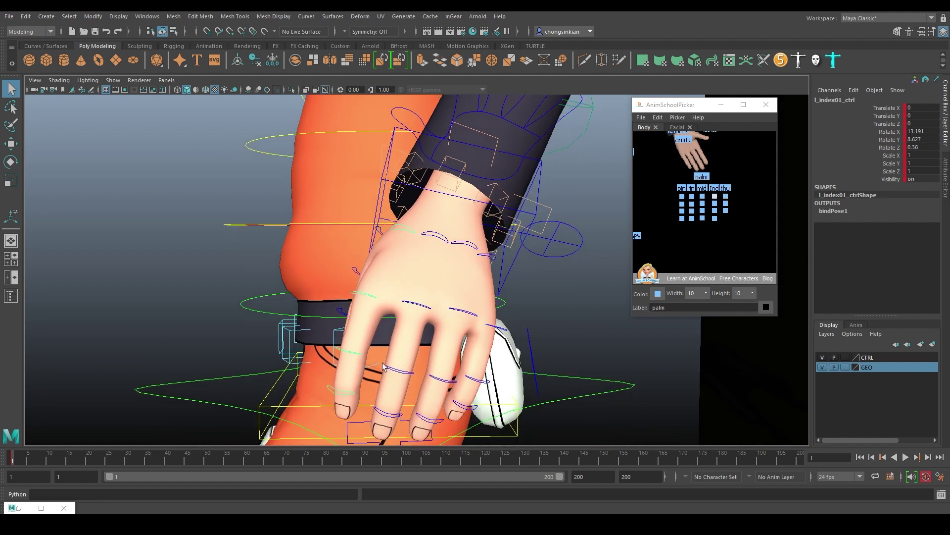
- Adjust the base controls of the left ring finger and pinky, rotating the pinky's to about -18.5, -8.6, 2.8
{"action": "left_click_drag", "start_coordinate": [396, 324], "coordinate": [382, 276], "text": "alt"}
{"action": "left_click", "coordinate": [456, 243]}
{"action": "key", "text": "w"}
{"action": "left_click", "coordinate": [484, 259]}
{"action": "key", "text": "w"}
{"action": "key", "text": "e"}
{"action": "left_click_drag", "start_coordinate": [432, 256], "coordinate": [426, 253]}
{"action": "key", "text": "q"}
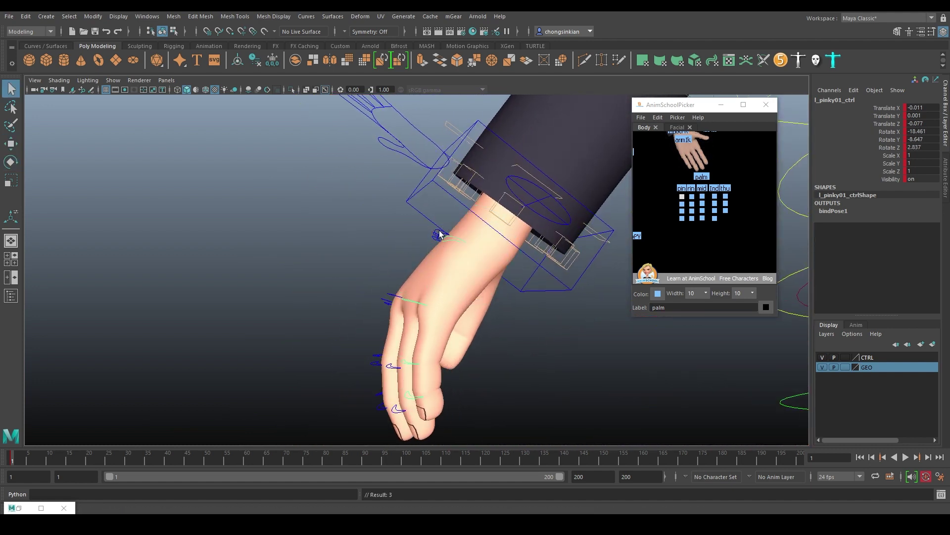
- Rotate and shift the base joint controls of the left-hand fingers next to the pinky to even out the knuckles
{"action": "left_click", "coordinate": [440, 235]}
{"action": "key", "text": "e"}
{"action": "left_click_drag", "start_coordinate": [426, 248], "coordinate": [471, 261]}
{"action": "left_click", "coordinate": [439, 238]}
{"action": "key", "text": "e"}
{"action": "key", "text": "w"}
{"action": "left_click_drag", "start_coordinate": [462, 296], "coordinate": [448, 245]}
{"action": "key", "text": "q"}
- Rotate the base joint controls of the left pinky, ring and middle fingers together
{"action": "left_click", "coordinate": [462, 254]}
{"action": "key", "text": "e"}
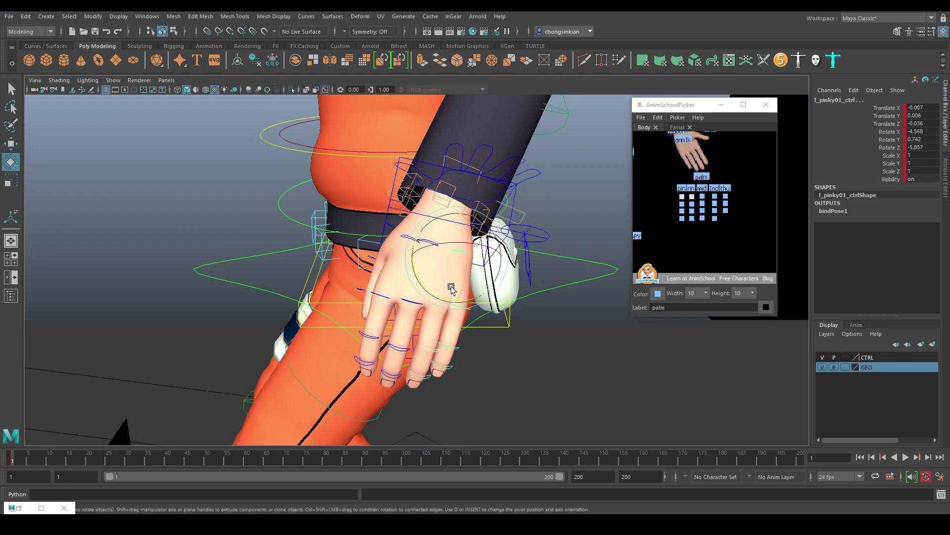
{"action": "left_click_drag", "start_coordinate": [430, 284], "coordinate": [432, 244]}
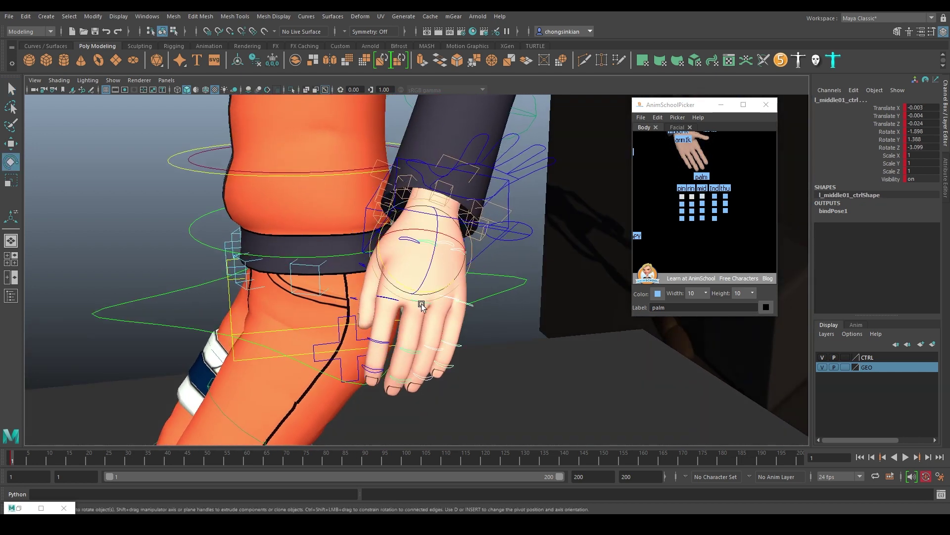
{"action": "mouse_move", "coordinate": [401, 283]}
{"action": "left_mouse_down"}
{"action": "mouse_move", "coordinate": [425, 297]}
{"action": "mouse_move", "coordinate": [399, 283]}
{"action": "left_mouse_up"}
{"action": "key", "text": "q"}
- Rotate the second joint control of the left index finger to about -3.7, 0.1, -18.5
{"action": "left_click", "coordinate": [392, 292]}
{"action": "key", "text": "e"}
{"action": "left_click_drag", "start_coordinate": [358, 319], "coordinate": [492, 313]}
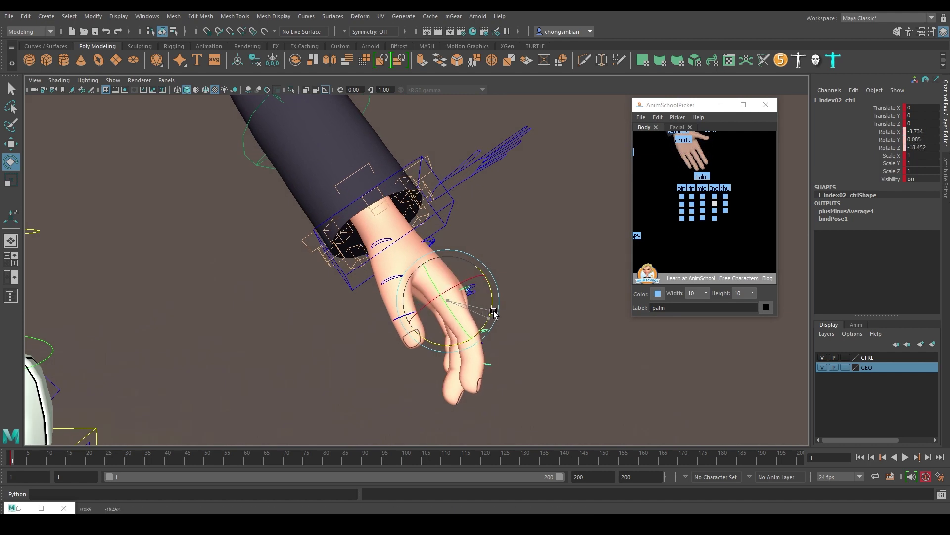
- Rotate the two outer joint controls of the left index finger to adjust the bend of its tip
{"action": "key", "text": "q"}
{"action": "left_click", "coordinate": [484, 330]}
{"action": "key", "text": "e"}
{"action": "left_click_drag", "start_coordinate": [502, 363], "coordinate": [507, 358]}
{"action": "key", "text": "q"}
{"action": "left_click", "coordinate": [491, 362]}
{"action": "key", "text": "e"}
{"action": "left_click_drag", "start_coordinate": [506, 396], "coordinate": [514, 386]}
{"action": "key", "text": "q"}
- Select the base controls of the right ring finger and pinky and shift them slightly together
{"action": "right_click_drag", "start_coordinate": [494, 287], "coordinate": [318, 262], "text": "alt"}
{"action": "middle_click_drag", "start_coordinate": [318, 262], "coordinate": [551, 193], "text": "alt"}
{"action": "left_click_drag", "start_coordinate": [368, 251], "coordinate": [420, 257], "text": "alt"}
{"action": "middle_click_drag", "start_coordinate": [430, 223], "coordinate": [316, 262], "text": "alt"}
{"action": "left_click", "coordinate": [395, 217]}
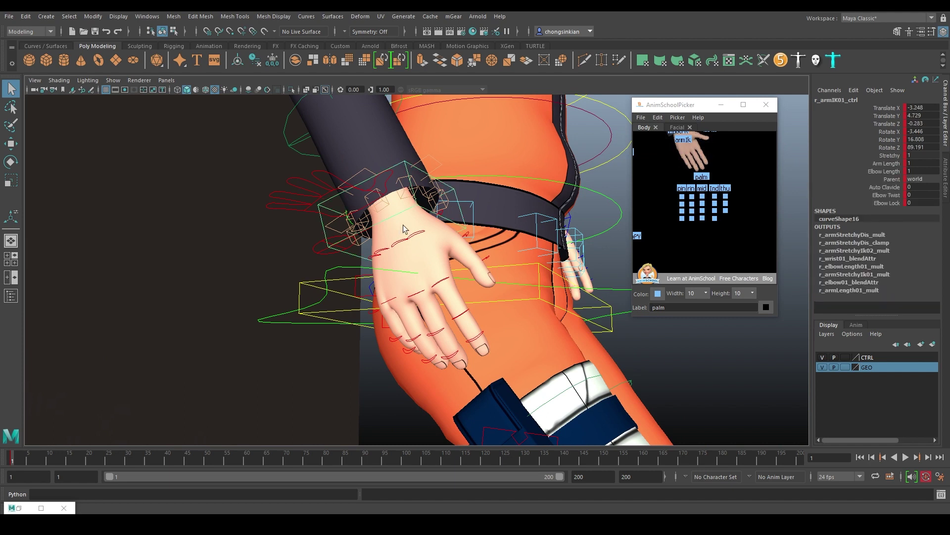
{"action": "key", "text": "f"}
{"action": "left_click_drag", "start_coordinate": [411, 283], "coordinate": [458, 252], "text": "alt"}
{"action": "right_click_drag", "start_coordinate": [458, 253], "coordinate": [286, 277], "text": "alt"}
{"action": "left_click_drag", "start_coordinate": [285, 281], "coordinate": [473, 222], "text": "alt"}
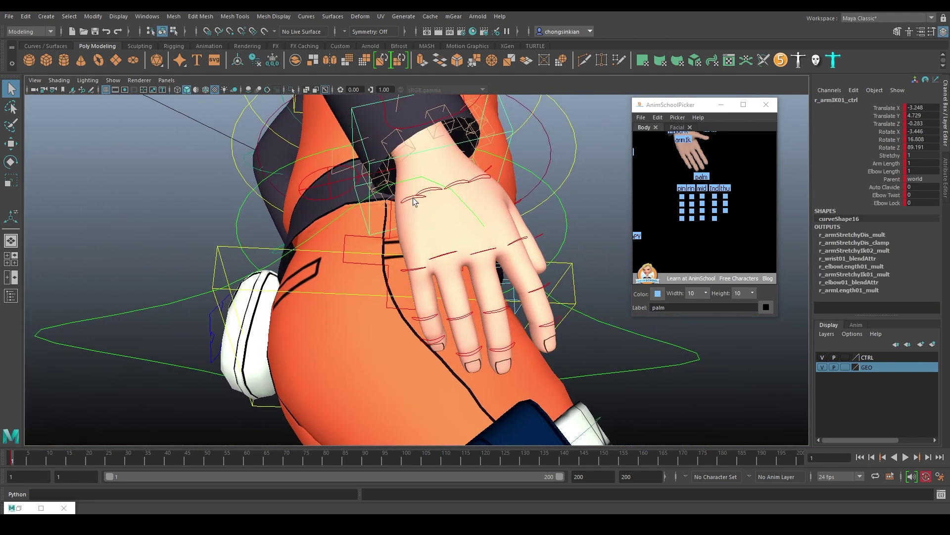
{"action": "left_click", "coordinate": [428, 195]}
{"action": "key", "text": "w"}
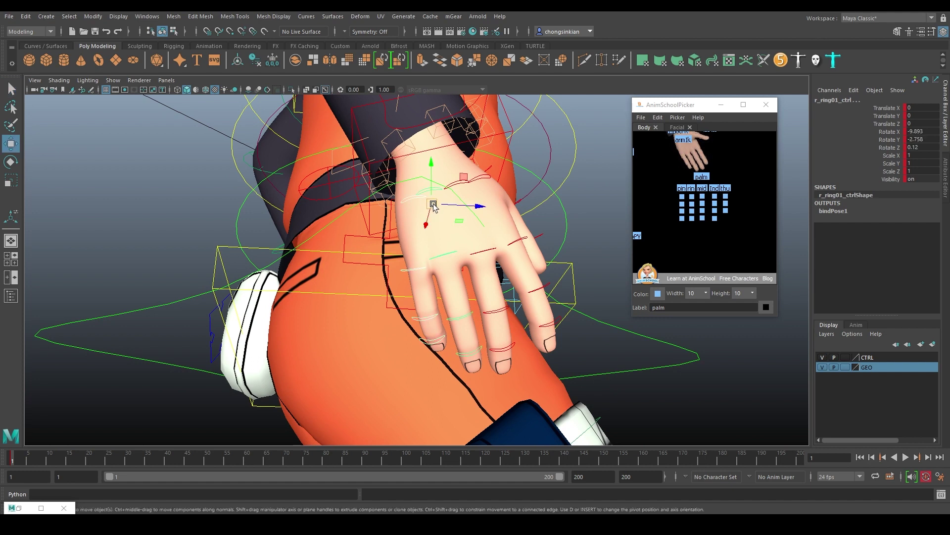
{"action": "left_click_drag", "start_coordinate": [433, 206], "coordinate": [437, 200]}
- Adjust the right pinky's base control by rotating it slightly and moving it to about -0.008, -0.006, -0.027
{"action": "left_click", "coordinate": [418, 199]}
{"action": "key", "text": "w"}
{"action": "key", "text": "e"}
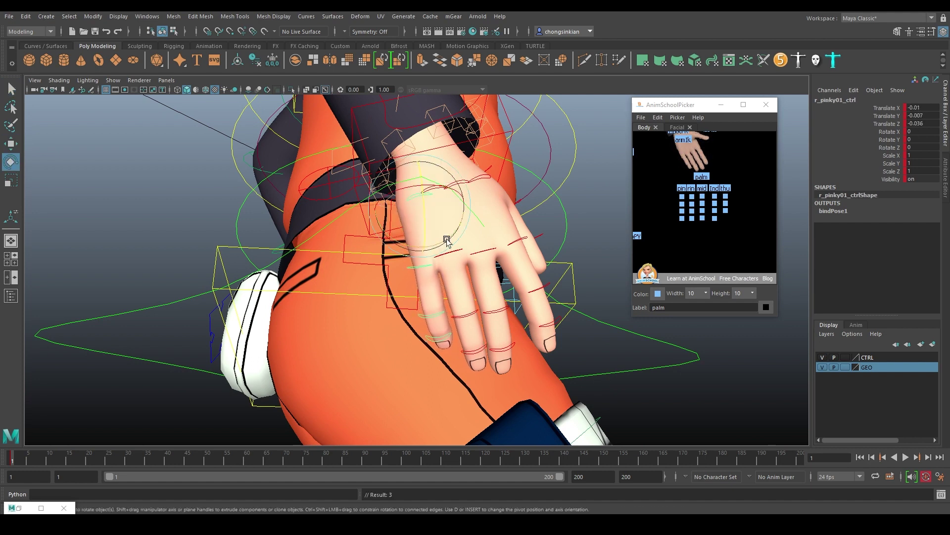
{"action": "left_click_drag", "start_coordinate": [445, 235], "coordinate": [420, 210]}
{"action": "key", "text": "q"}
{"action": "key", "text": "w"}
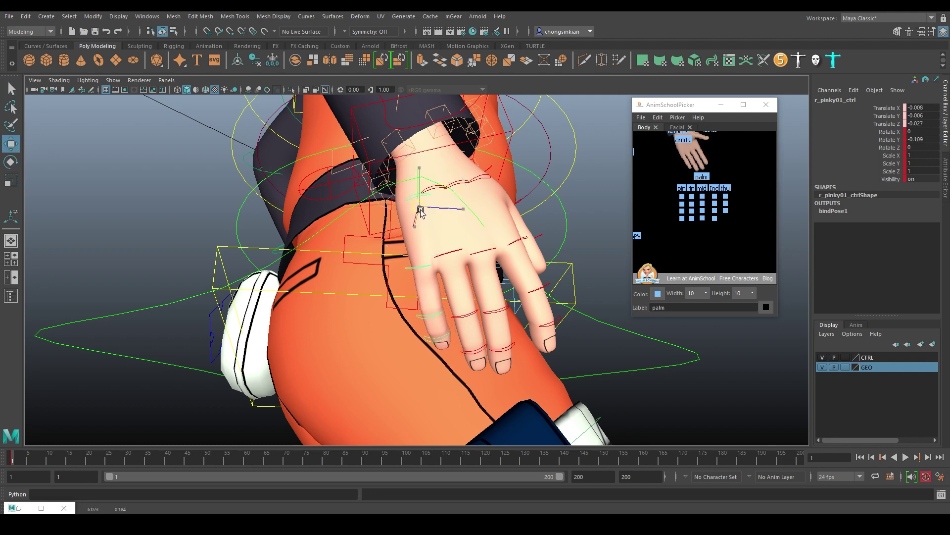
- Rotate the second joint control of the right pinky to adjust its bend
{"action": "left_click", "coordinate": [427, 264]}
{"action": "key", "text": "e"}
{"action": "left_click_drag", "start_coordinate": [456, 295], "coordinate": [460, 292]}
{"action": "key", "text": "q"}
- Refine the remaining finger bends on the right hand, starting from the middle finger's base control
{"action": "left_click", "coordinate": [456, 183]}
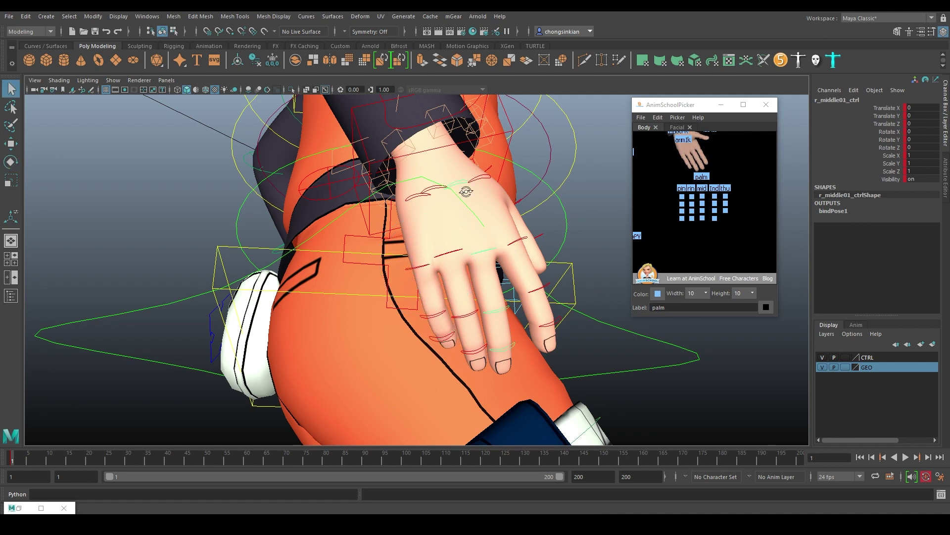
{"action": "left_click_drag", "start_coordinate": [460, 192], "coordinate": [391, 262], "text": "alt"}
{"action": "left_click", "coordinate": [509, 267]}
{"action": "key", "text": "e"}
- Move the left arm's IK control down beside the hip and rotate it so the hand hangs alongside the body
{"action": "right_click_drag", "start_coordinate": [391, 262], "coordinate": [354, 165], "text": "alt"}
{"action": "key", "text": "q"}
{"action": "left_click", "coordinate": [534, 223]}
{"action": "key", "text": "w"}
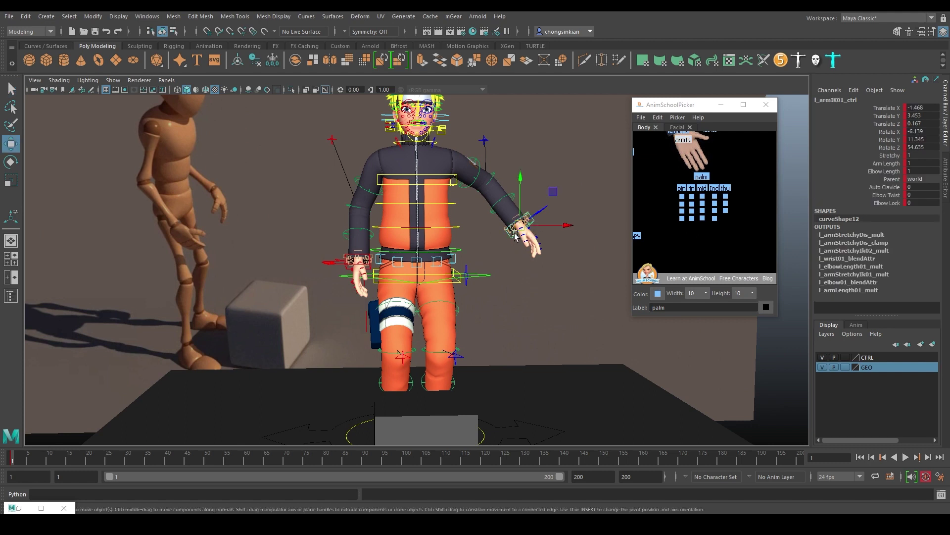
{"action": "left_click_drag", "start_coordinate": [535, 225], "coordinate": [377, 256]}
{"action": "key", "text": "e"}
{"action": "left_click_drag", "start_coordinate": [389, 289], "coordinate": [415, 226]}
{"action": "key", "text": "q"}
- Lower the COG control to Translate Y about -0.157 and tilt it forward to Rotate X about 3.1
{"action": "left_click", "coordinate": [404, 246]}
{"action": "key", "text": "w"}
{"action": "key", "text": "e"}
{"action": "key", "text": "q"}
- Try rotating and shifting the upper spine control SpineFK03 from the side view, and undo both changes
{"action": "middle_click_drag", "start_coordinate": [640, 162], "coordinate": [726, 212]}
{"action": "middle_click_drag", "start_coordinate": [696, 179], "coordinate": [727, 191]}
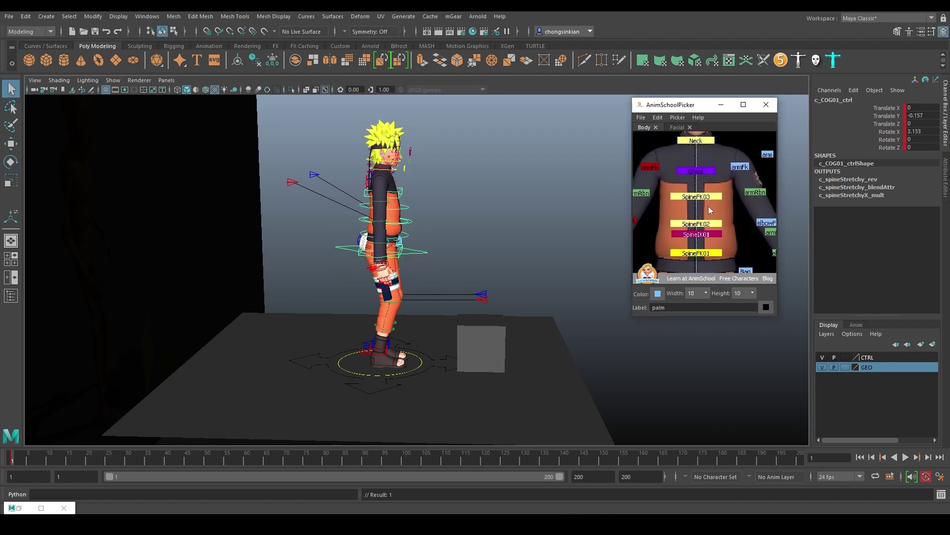
{"action": "left_click", "coordinate": [709, 198]}
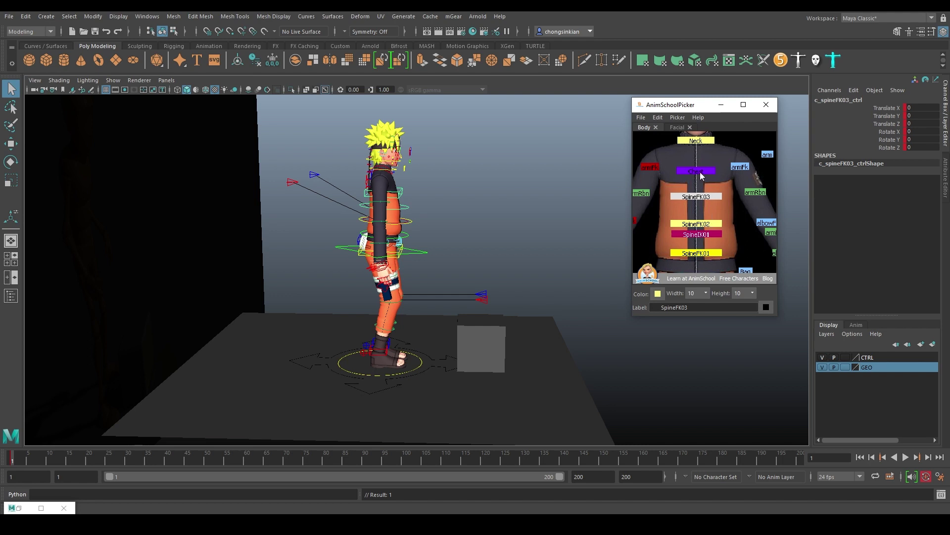
{"action": "key", "text": "e"}
{"action": "mouse_move", "coordinate": [422, 171]}
{"action": "left_mouse_down"}
{"action": "mouse_move", "coordinate": [428, 179]}
{"action": "mouse_move", "coordinate": [422, 162]}
{"action": "mouse_move", "coordinate": [430, 161]}
{"action": "mouse_move", "coordinate": [417, 162]}
{"action": "left_mouse_up"}
{"action": "key", "text": "ctrl+z"}
{"action": "key", "text": "w"}
{"action": "key", "text": "ctrl+z"}
- Bend the torso forward by rotating all three spine FK controls together to Rotate X about 5.9
{"action": "left_click", "coordinate": [712, 197]}
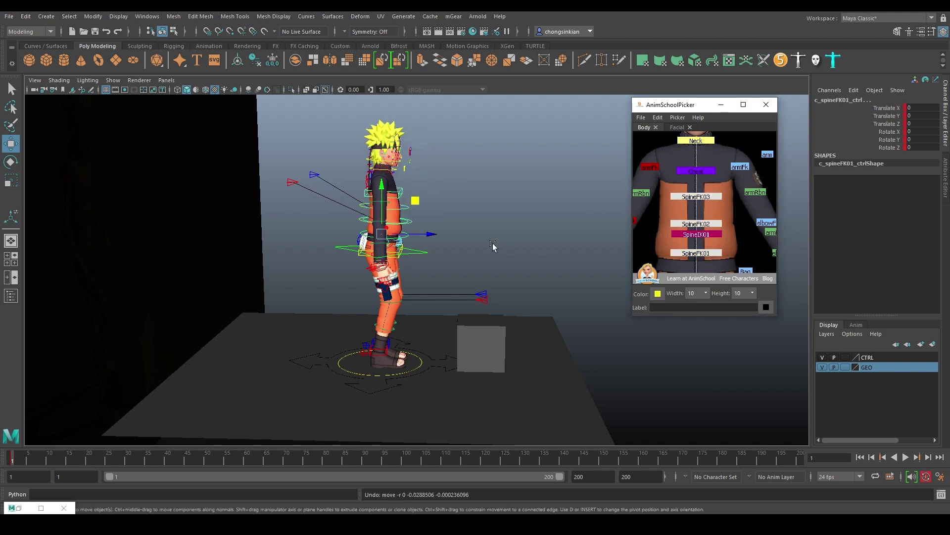
{"action": "key", "text": "e"}
{"action": "left_click_drag", "start_coordinate": [414, 202], "coordinate": [416, 203]}
{"action": "key", "text": "q"}
- Move the right arm's IK control to about -3.312, 3.777, -0.714 and rotate it to about 0.8, 19.6, 77.3
{"action": "left_click", "coordinate": [382, 268]}
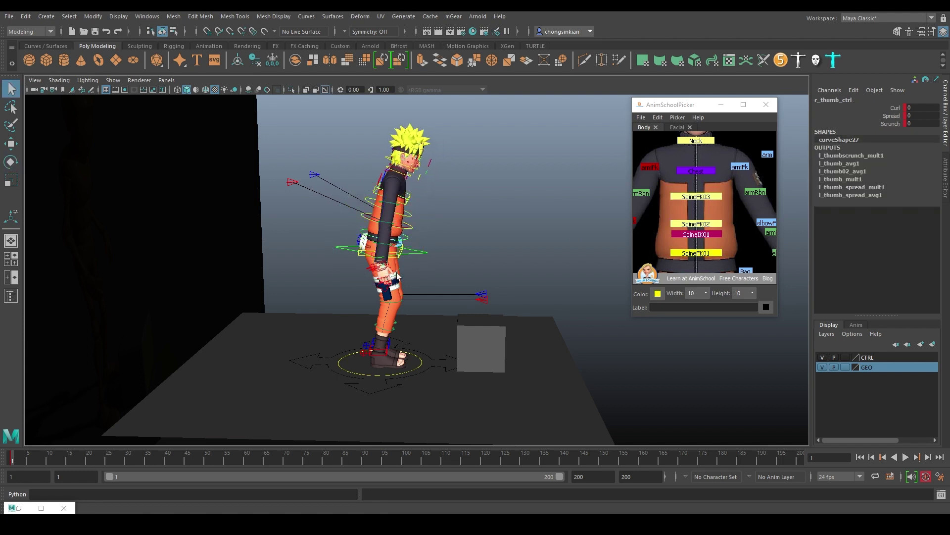
{"action": "left_click_drag", "start_coordinate": [501, 250], "coordinate": [364, 243], "text": "alt"}
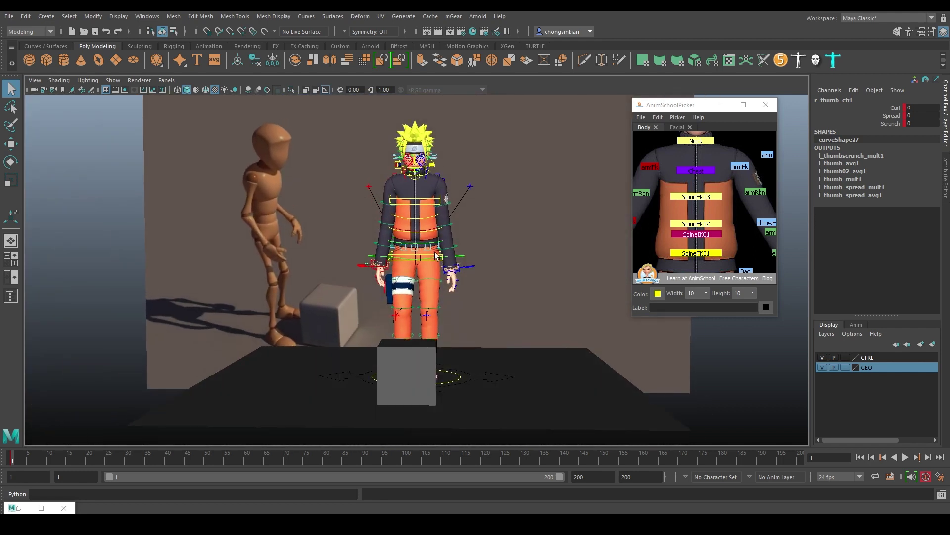
{"action": "left_click", "coordinate": [375, 269]}
{"action": "key", "text": "w"}
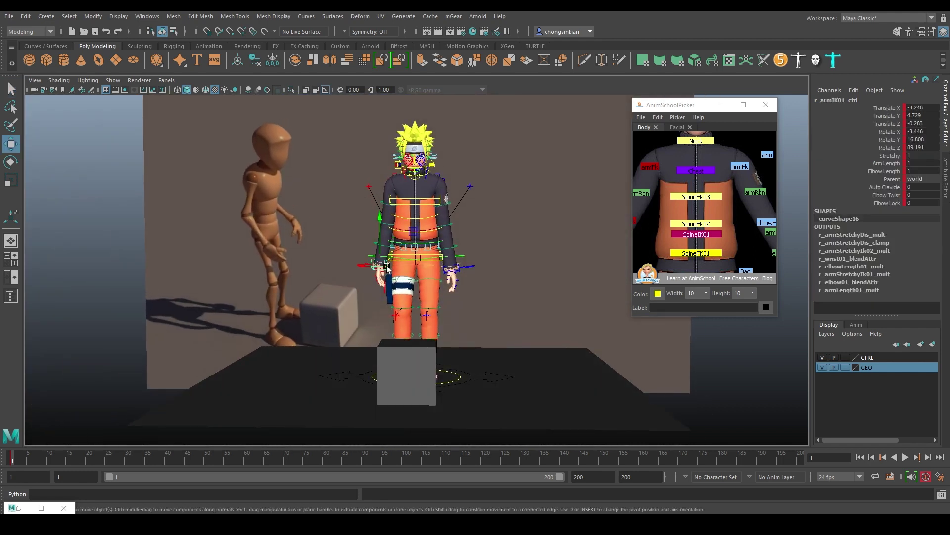
{"action": "mouse_move", "coordinate": [383, 244]}
{"action": "left_mouse_down", "text": "alt"}
{"action": "mouse_move", "coordinate": [486, 275]}
{"action": "mouse_move", "coordinate": [398, 245]}
{"action": "mouse_move", "coordinate": [389, 251]}
{"action": "left_mouse_up", "text": "alt"}
{"action": "key", "text": "e"}
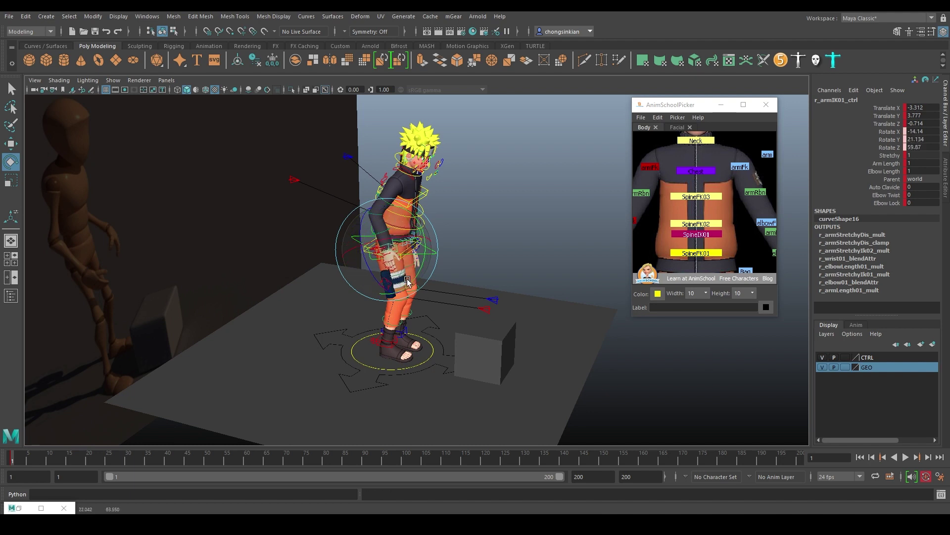
{"action": "left_click_drag", "start_coordinate": [409, 281], "coordinate": [421, 283]}
{"action": "key", "text": "q"}
- Move the left arm's IK control to about -3.109, 3.756, -0.283 beside the thigh
{"action": "left_click_drag", "start_coordinate": [475, 297], "coordinate": [380, 271], "text": "alt"}
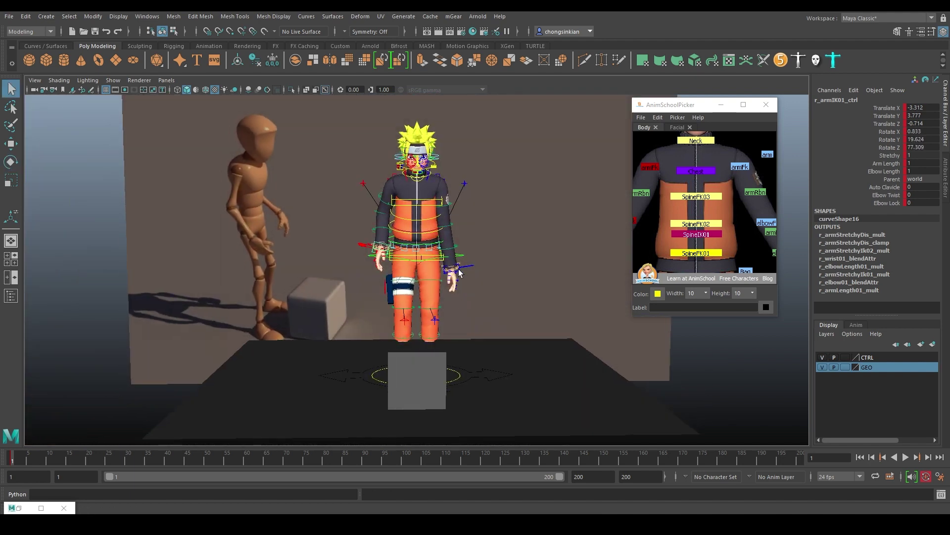
{"action": "left_click", "coordinate": [459, 272]}
{"action": "key", "text": "w"}
{"action": "left_click_drag", "start_coordinate": [459, 272], "coordinate": [438, 210]}
{"action": "key", "text": "q"}
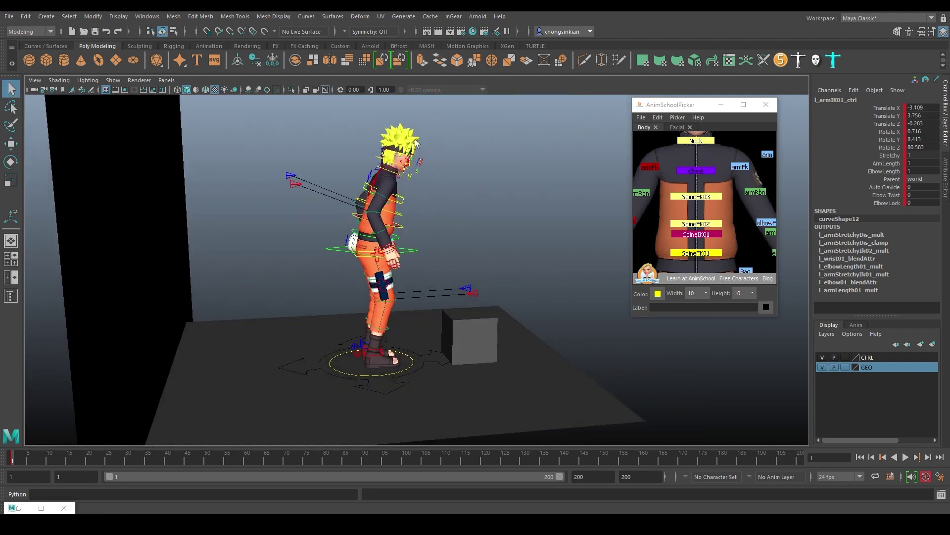
- Tilt the head control down to Rotate X about 19.5
{"action": "middle_click_drag", "start_coordinate": [664, 149], "coordinate": [681, 181]}
{"action": "left_click", "coordinate": [730, 189]}
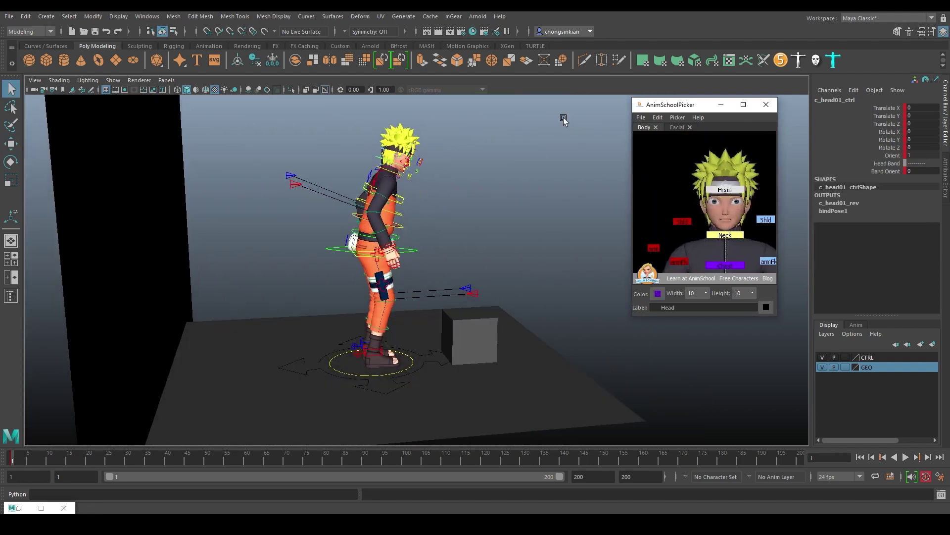
{"action": "key", "text": "e"}
{"action": "mouse_move", "coordinate": [391, 115]}
{"action": "left_mouse_down"}
{"action": "mouse_move", "coordinate": [403, 120]}
{"action": "mouse_move", "coordinate": [388, 118]}
{"action": "left_mouse_up"}
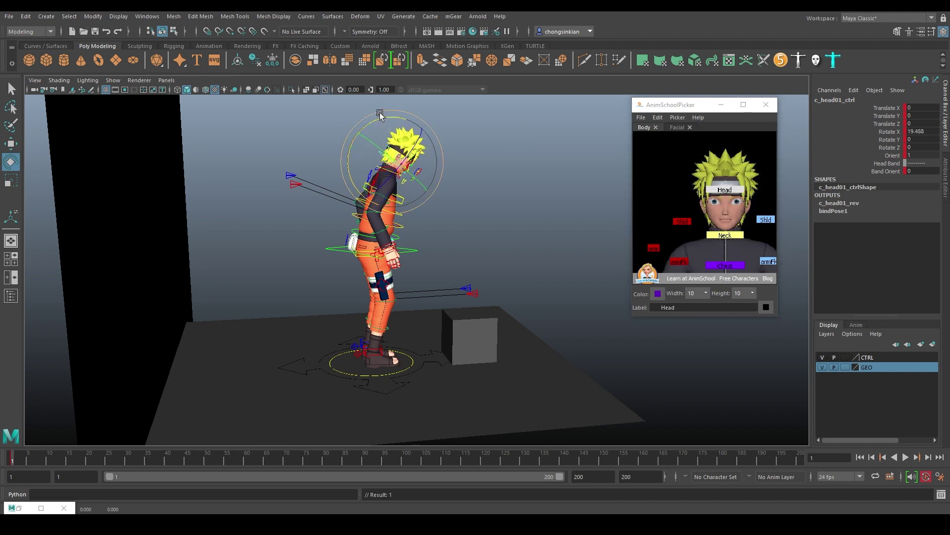
- Rotate the chest control forward to about 6 degrees in X and shift it forward to Translate Z about 0.364
{"action": "left_click", "coordinate": [725, 266]}
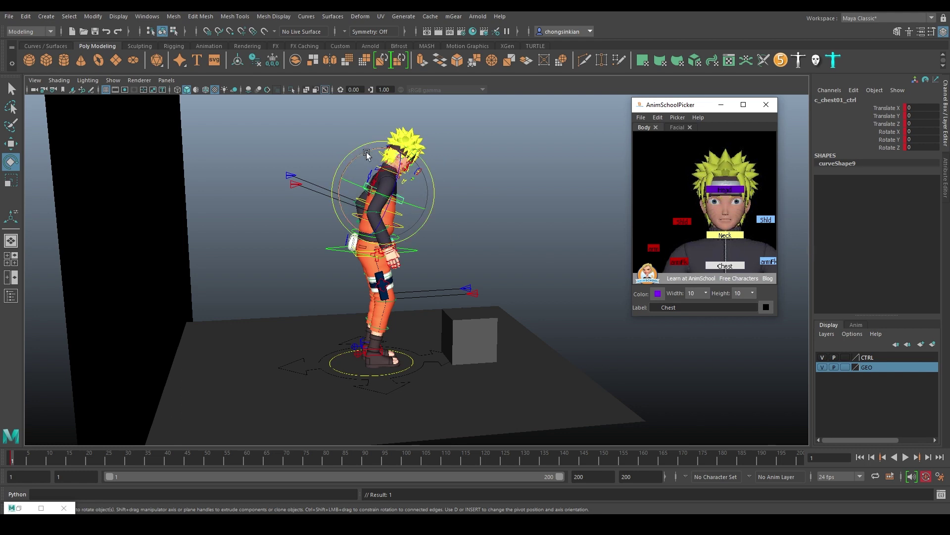
{"action": "left_click_drag", "start_coordinate": [367, 154], "coordinate": [364, 151]}
{"action": "left_click_drag", "start_coordinate": [442, 241], "coordinate": [426, 234], "text": "alt"}
{"action": "key", "text": "w"}
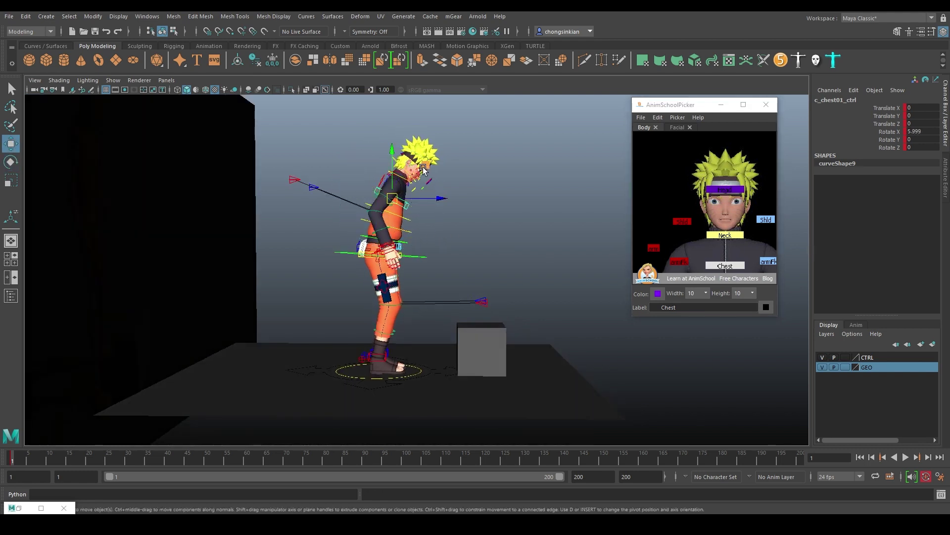
{"action": "left_click_drag", "start_coordinate": [426, 169], "coordinate": [431, 170]}
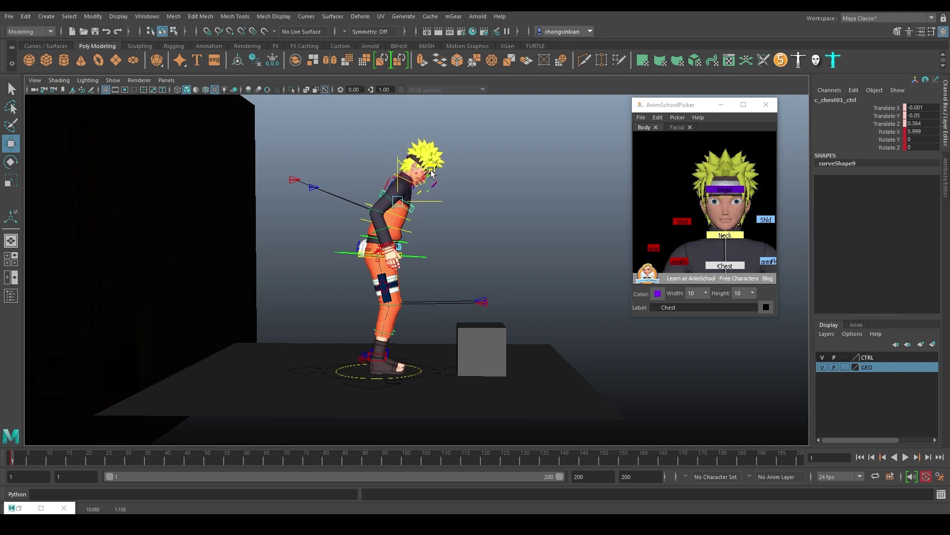
{"action": "left_click", "coordinate": [427, 267]}
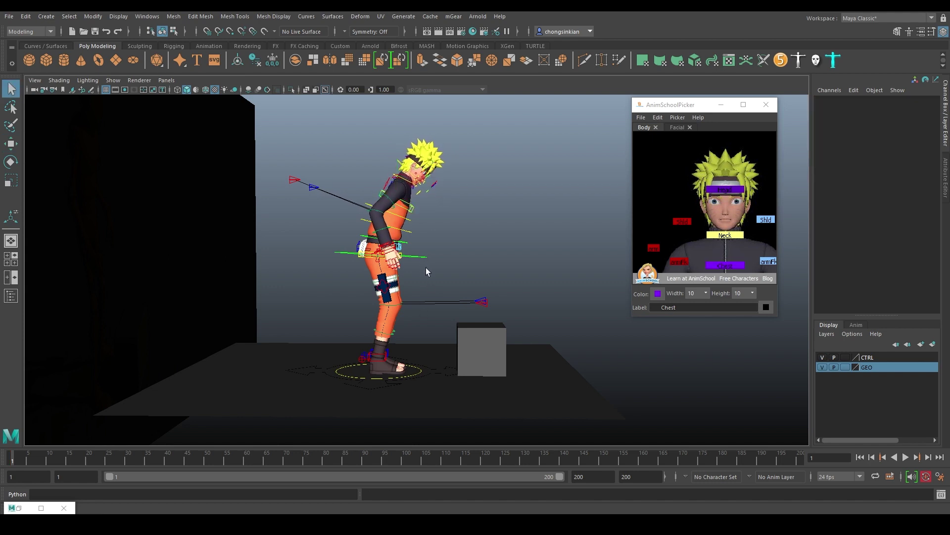
- Tilt the COG control further forward to Rotate X about 7.6
{"action": "key", "text": "e"}
{"action": "left_click", "coordinate": [425, 256]}
{"action": "left_click_drag", "start_coordinate": [422, 244], "coordinate": [401, 240]}
{"action": "key", "text": "w"}
{"action": "key", "text": "q"}
- Select the right foot's IK control and rotate it slightly on the floor
{"action": "left_click", "coordinate": [375, 358]}
{"action": "left_click", "coordinate": [387, 358]}
{"action": "key", "text": "f"}
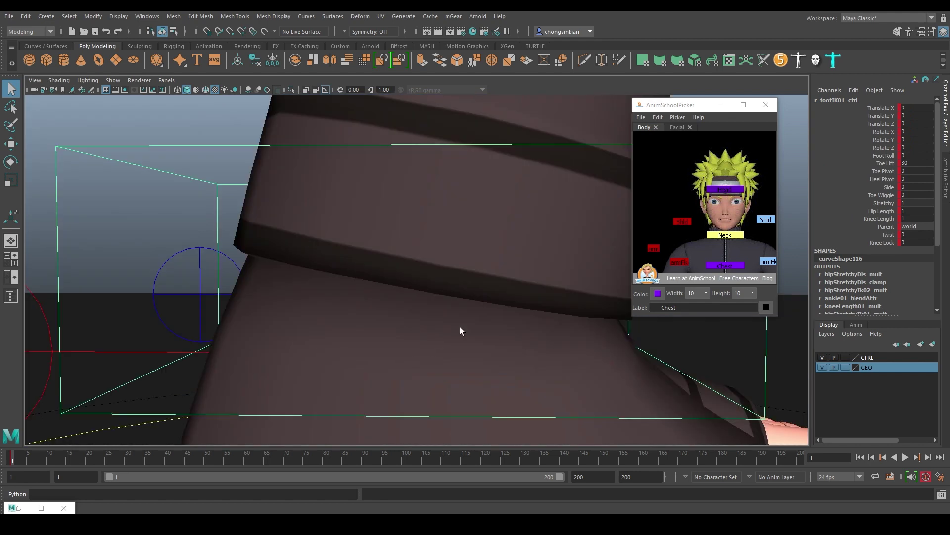
{"action": "scroll", "coordinate": [471, 322], "scroll_direction": "down", "scroll_amount": 4}
{"action": "scroll", "coordinate": [249, 251], "scroll_direction": "down", "scroll_amount": 8}
{"action": "left_click_drag", "start_coordinate": [435, 248], "coordinate": [386, 265], "text": "alt"}
{"action": "right_click_drag", "start_coordinate": [386, 265], "coordinate": [161, 281], "text": "alt"}
{"action": "scroll", "coordinate": [274, 206], "scroll_direction": "down", "scroll_amount": 4}
{"action": "middle_click_drag", "start_coordinate": [445, 223], "coordinate": [443, 268], "text": "alt"}
{"action": "left_click_drag", "start_coordinate": [443, 267], "coordinate": [441, 306], "text": "alt"}
{"action": "key", "text": "w"}
{"action": "key", "text": "e"}
{"action": "left_click_drag", "start_coordinate": [420, 360], "coordinate": [413, 363]}
- Place the left foot's IK control at Translate X about 0.889 and Z about 1.209, turned to Rotate Y about 19.6
{"action": "left_click", "coordinate": [442, 311]}
{"action": "key", "text": "w"}
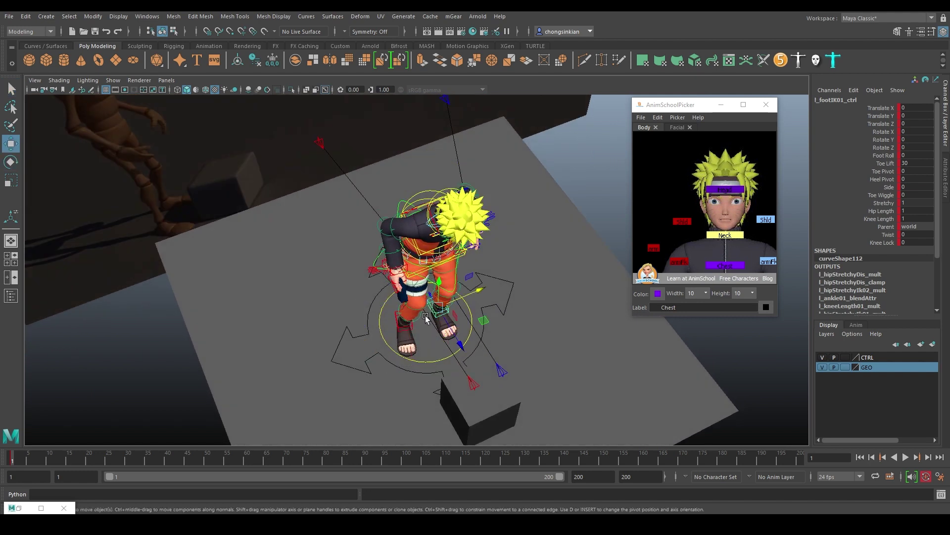
{"action": "left_click_drag", "start_coordinate": [451, 302], "coordinate": [467, 300]}
{"action": "key", "text": "e"}
{"action": "left_click_drag", "start_coordinate": [460, 333], "coordinate": [477, 311]}
{"action": "key", "text": "w"}
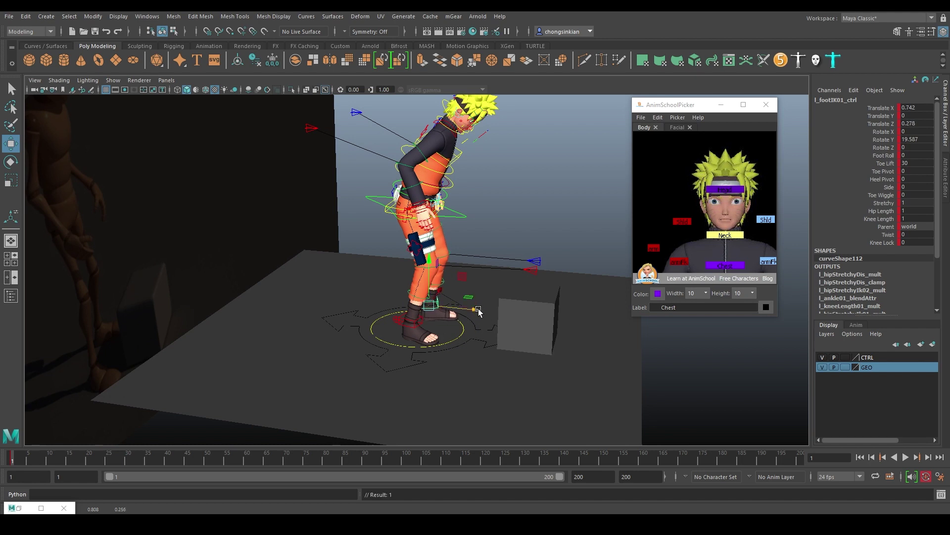
{"action": "left_click_drag", "start_coordinate": [478, 311], "coordinate": [495, 271]}
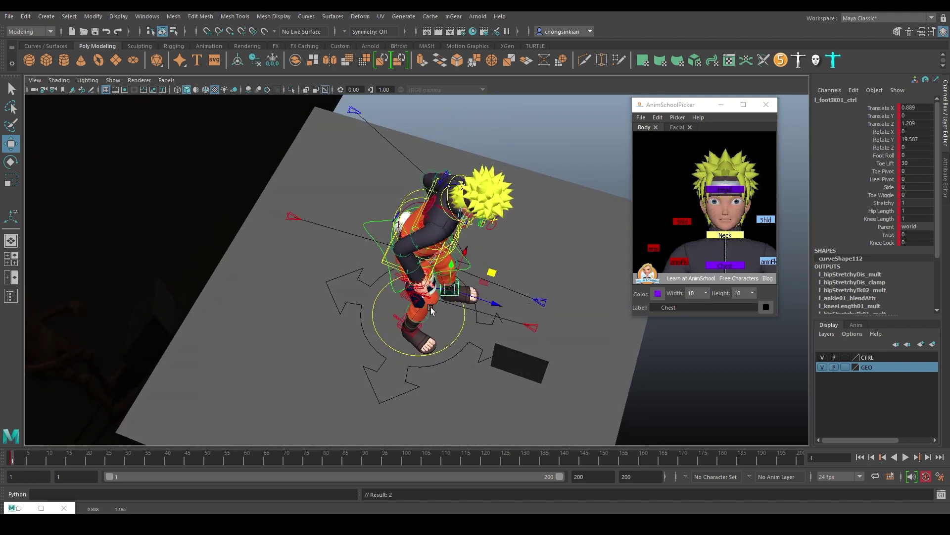
{"action": "left_click_drag", "start_coordinate": [456, 314], "coordinate": [392, 228], "text": "alt"}
{"action": "key", "text": "q"}
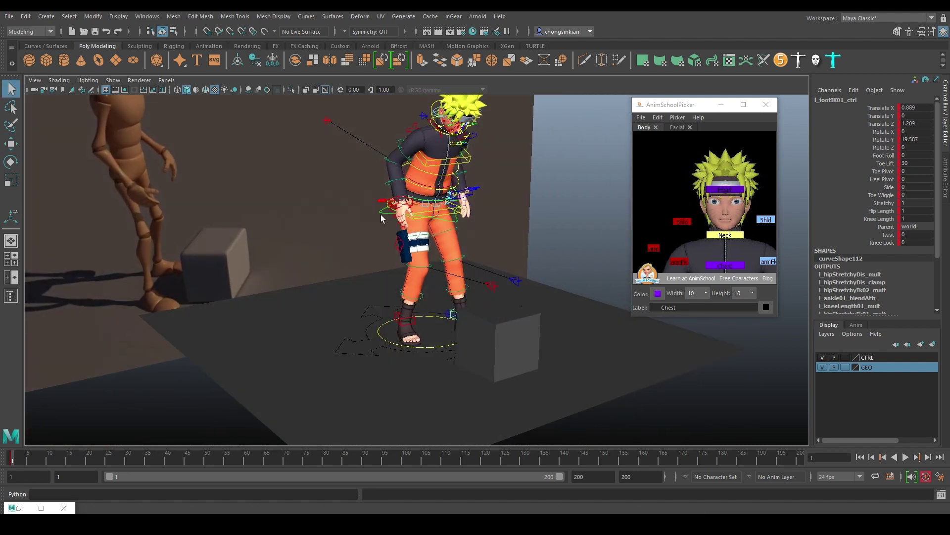
- Move the COG control to about 0.024, -0.354, 0.349 to balance the body between the feet
{"action": "left_click", "coordinate": [383, 218]}
{"action": "left_click", "coordinate": [441, 217]}
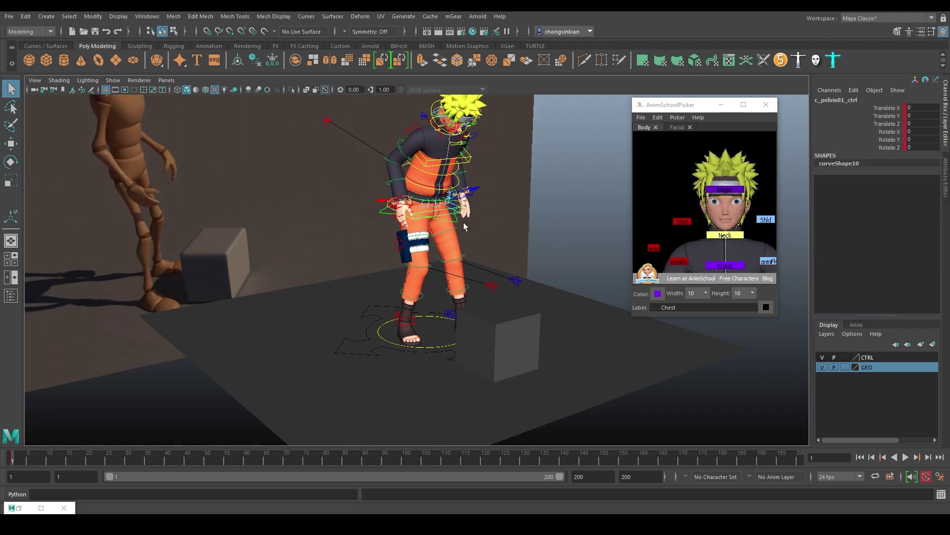
{"action": "left_click_drag", "start_coordinate": [465, 227], "coordinate": [497, 233], "text": "alt"}
{"action": "middle_click_drag", "start_coordinate": [682, 261], "coordinate": [671, 137], "text": "alt"}
{"action": "middle_click_drag", "start_coordinate": [688, 204], "coordinate": [679, 169], "text": "alt"}
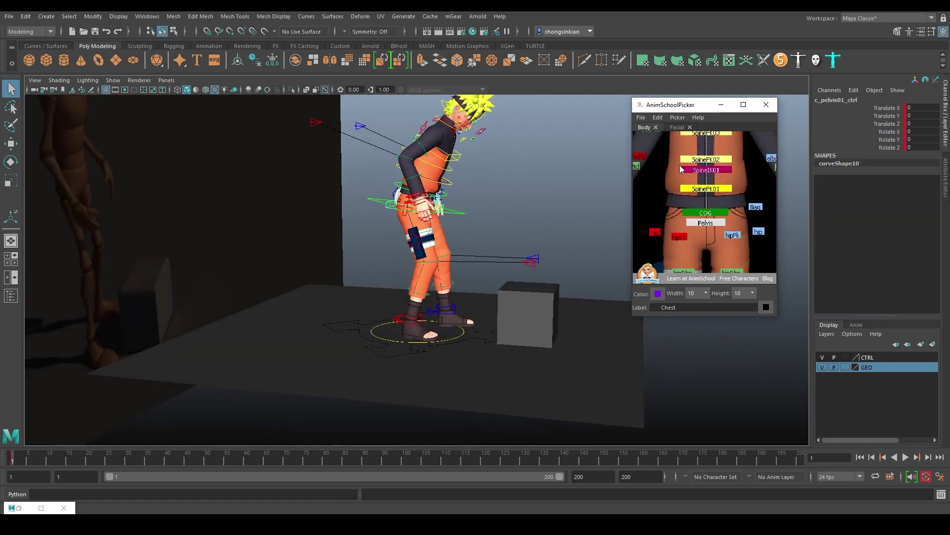
{"action": "left_click", "coordinate": [709, 216]}
{"action": "key", "text": "w"}
{"action": "left_click_drag", "start_coordinate": [462, 211], "coordinate": [378, 230], "text": "alt"}
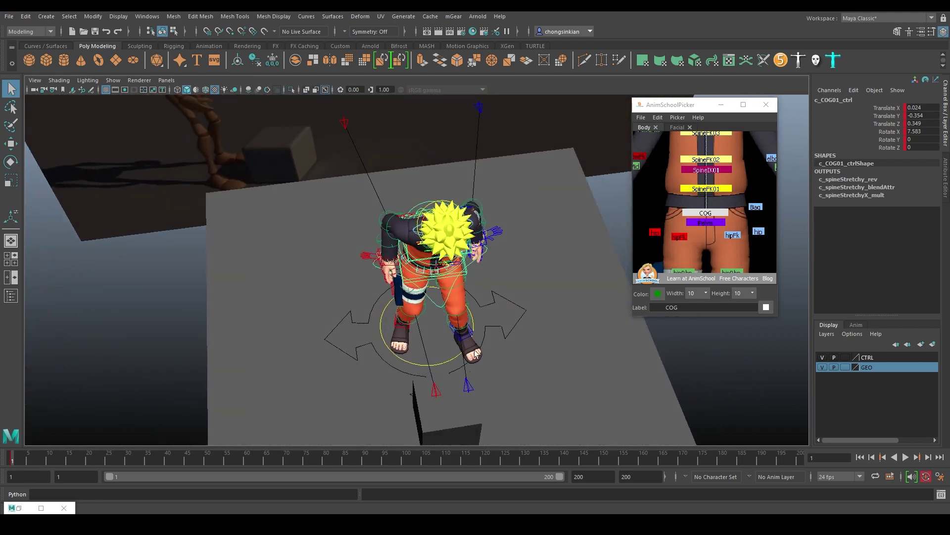
- Rotate the COG control to about 8.1, -19.8, -2.8 to turn the body over the staggered feet
{"action": "left_click_drag", "start_coordinate": [468, 337], "coordinate": [500, 283], "text": "alt"}
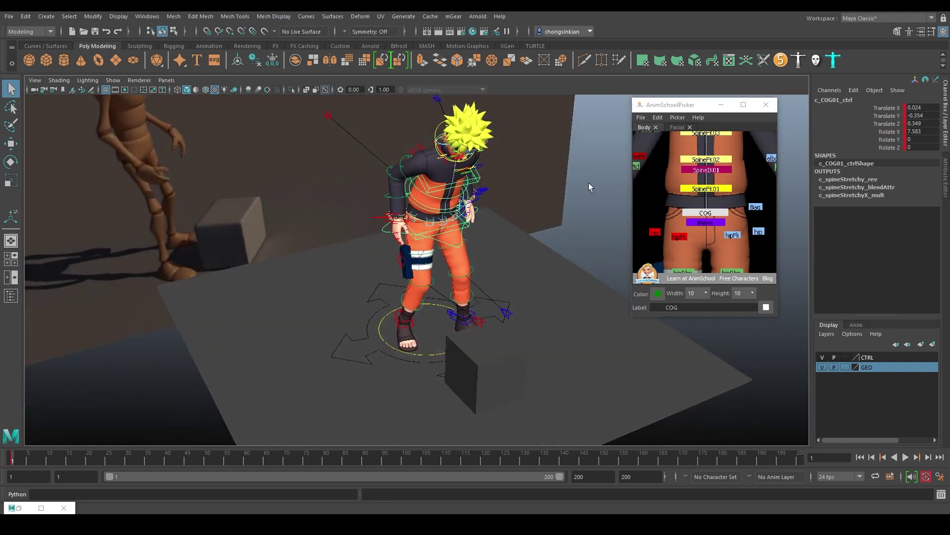
{"action": "key", "text": "e"}
{"action": "left_click_drag", "start_coordinate": [441, 243], "coordinate": [424, 243]}
{"action": "left_click_drag", "start_coordinate": [453, 250], "coordinate": [402, 271], "text": "alt"}
{"action": "mouse_move", "coordinate": [433, 283]}
{"action": "left_mouse_down"}
{"action": "mouse_move", "coordinate": [418, 295]}
{"action": "mouse_move", "coordinate": [448, 273]}
{"action": "left_mouse_up"}
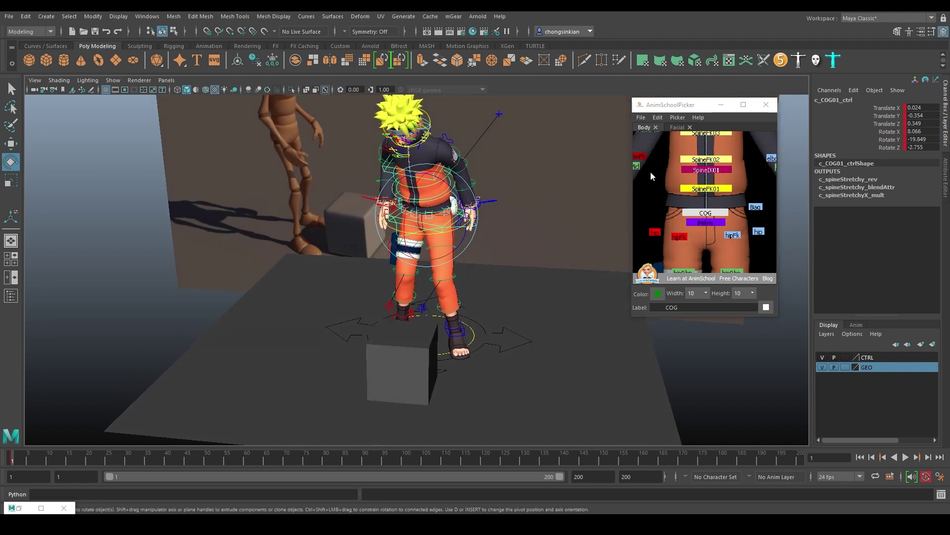
- Rotate the three spine FK controls together to about 5.7, 3.0, -4.1
{"action": "left_click", "coordinate": [716, 189]}
{"action": "left_click", "coordinate": [720, 134]}
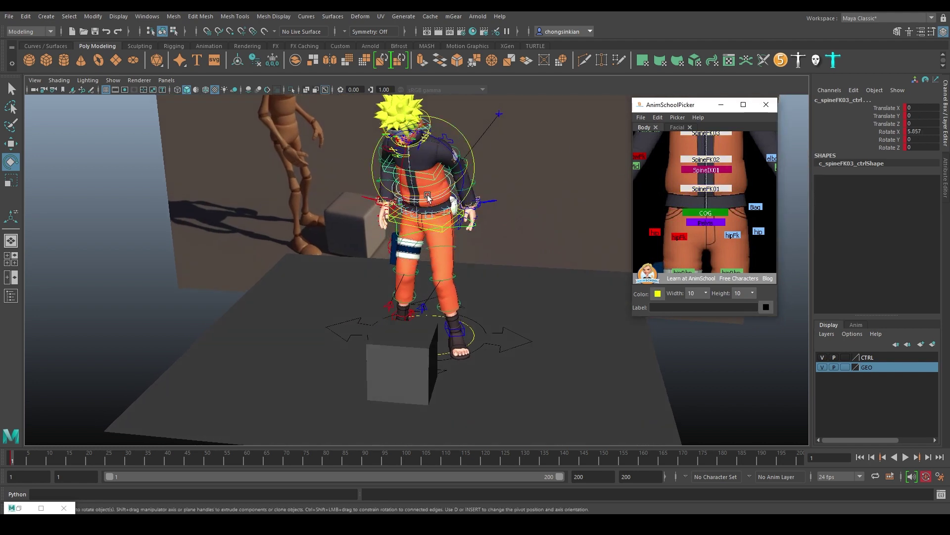
{"action": "left_click_drag", "start_coordinate": [427, 195], "coordinate": [441, 144]}
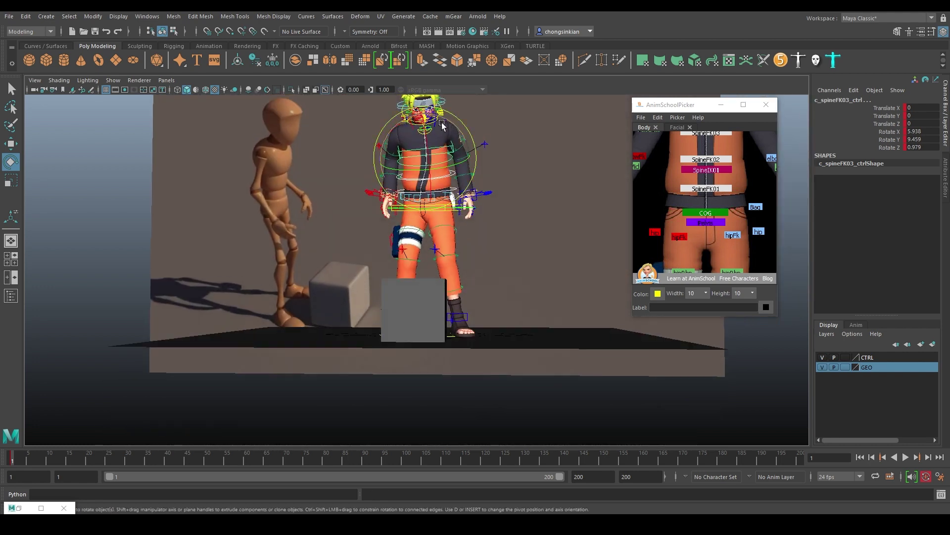
{"action": "key", "text": "q"}
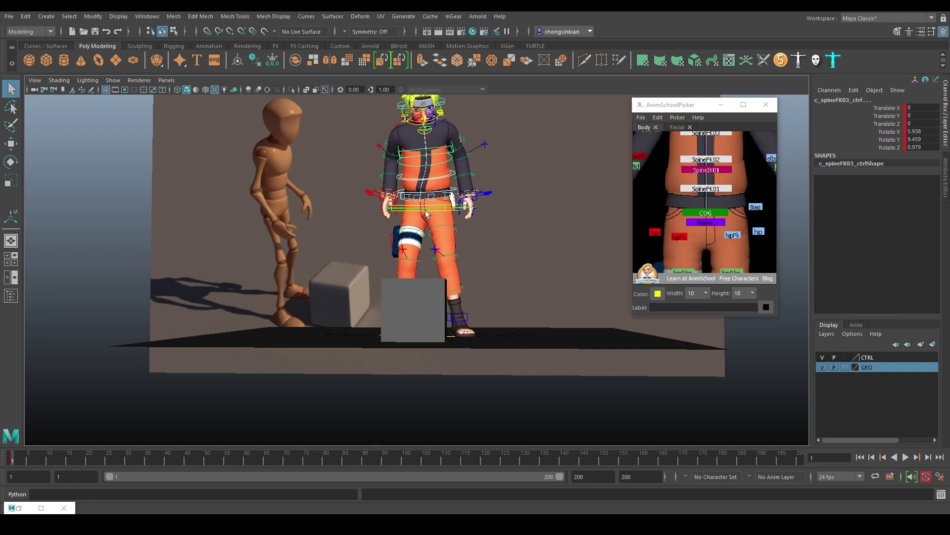
{"action": "key", "text": "e"}
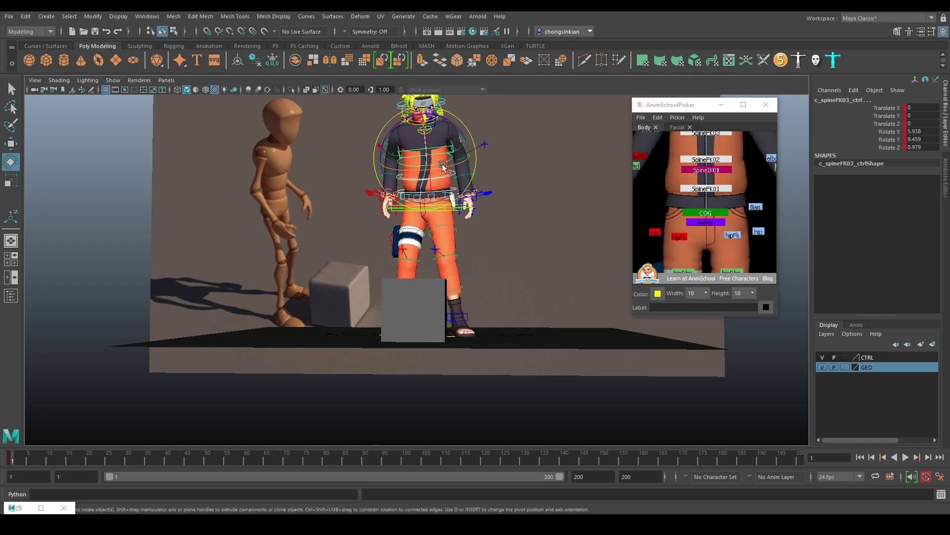
{"action": "mouse_move", "coordinate": [442, 170]}
{"action": "left_mouse_down"}
{"action": "mouse_move", "coordinate": [450, 138]}
{"action": "mouse_move", "coordinate": [442, 171]}
{"action": "left_mouse_up"}
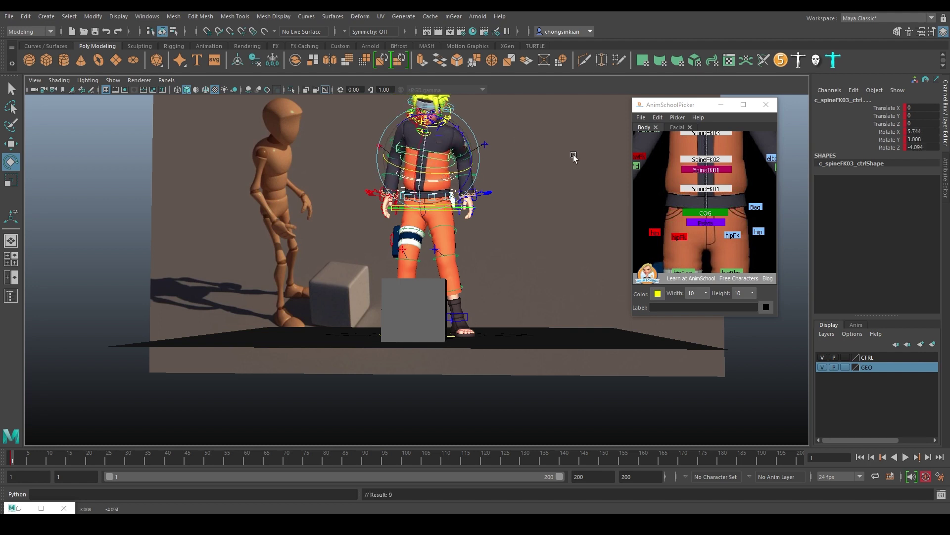
- Adjust the spine FK controls individually, rotating SpineFK02 to about 3.3, -26.6, -1.4
{"action": "left_click", "coordinate": [681, 189]}
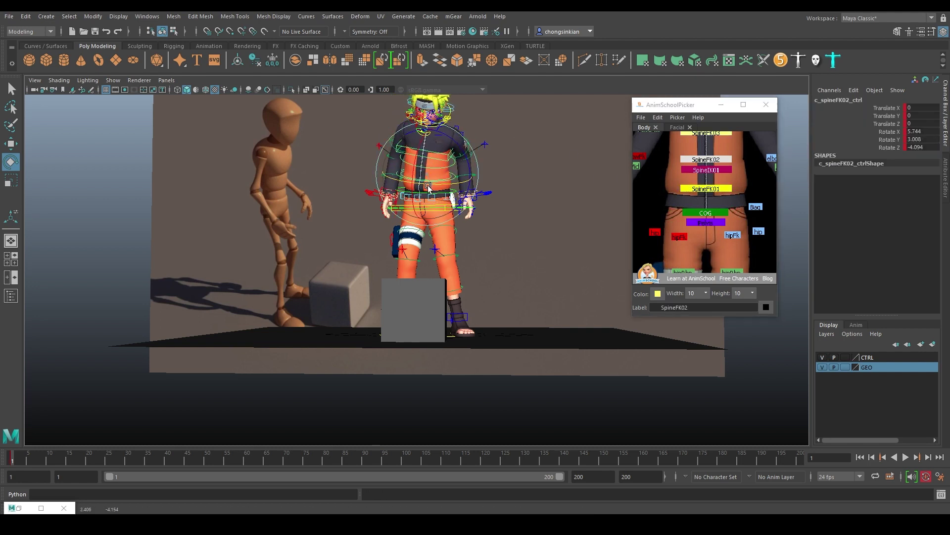
{"action": "left_click_drag", "start_coordinate": [429, 187], "coordinate": [436, 208]}
{"action": "left_click", "coordinate": [689, 133]}
{"action": "left_click", "coordinate": [691, 159]}
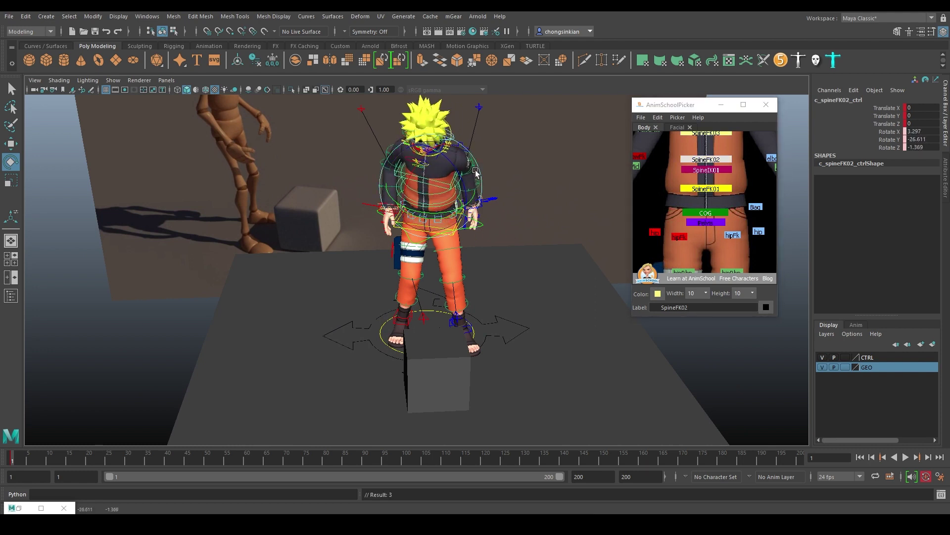
- Rotate the upper spine control SpineFK03 to about 7.4, 28.5, -1.9 and hide the rig's control curves in the viewport
{"action": "left_click", "coordinate": [710, 140]}
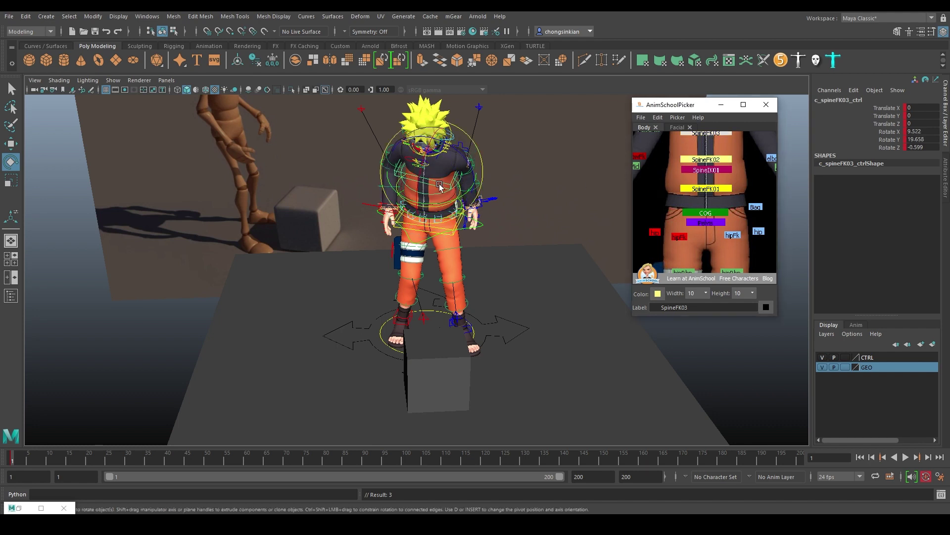
{"action": "left_click_drag", "start_coordinate": [441, 190], "coordinate": [452, 171]}
{"action": "key", "text": "q"}
{"action": "key", "text": "alt+1"}
{"action": "middle_click_drag", "start_coordinate": [452, 172], "coordinate": [455, 220], "text": "alt"}
{"action": "left_click_drag", "start_coordinate": [455, 221], "coordinate": [446, 251], "text": "alt"}
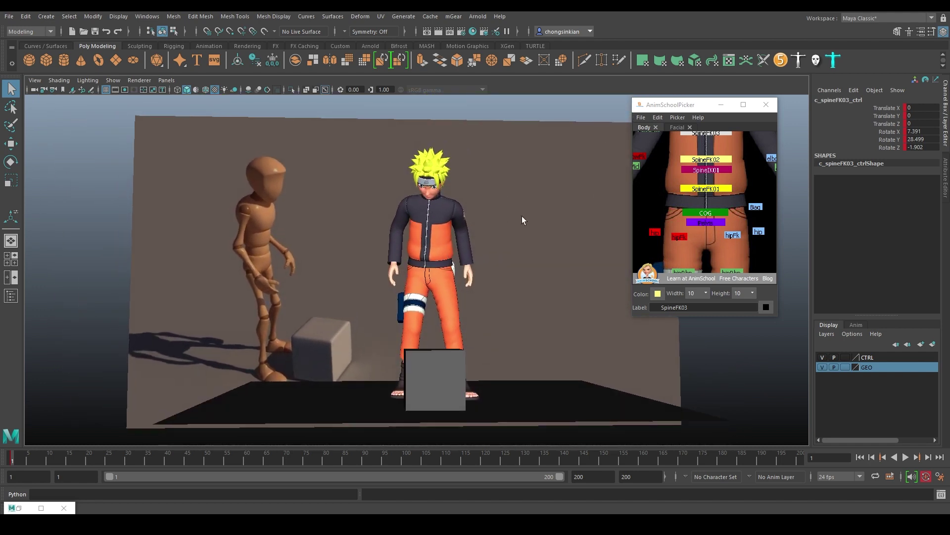
- Rotate the head control to about -3.1, 10.2, 2.8 to aim the face toward the box
{"action": "left_click_drag", "start_coordinate": [509, 224], "coordinate": [572, 254], "text": "alt"}
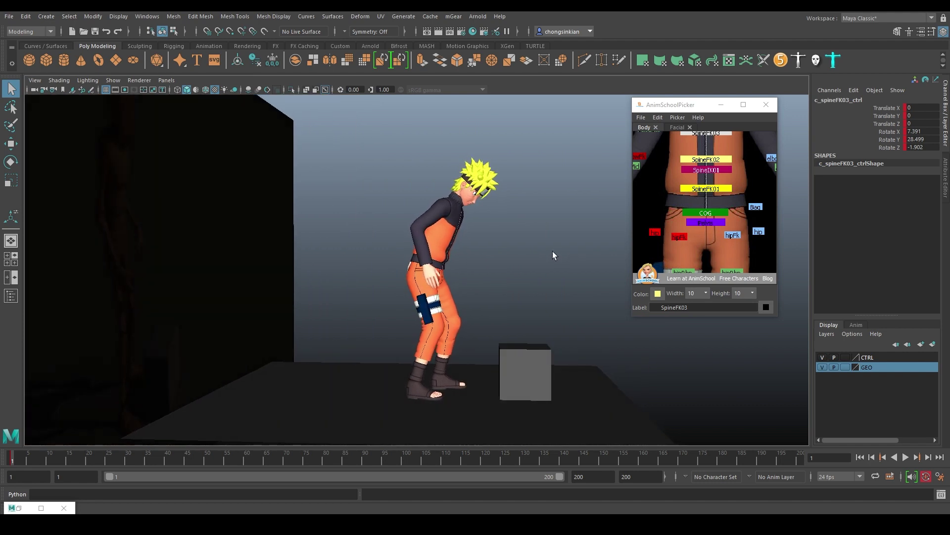
{"action": "scroll", "coordinate": [697, 179], "scroll_direction": "up", "scroll_amount": 5}
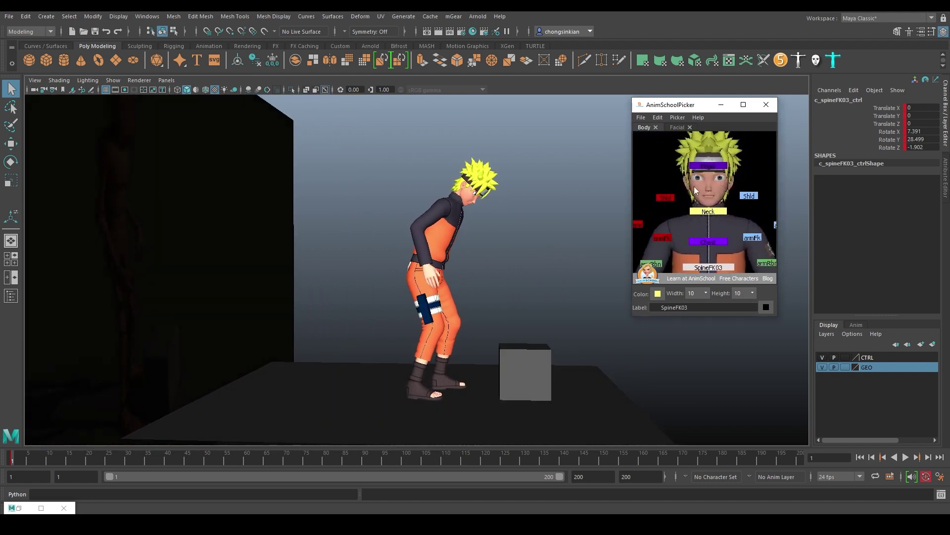
{"action": "left_click", "coordinate": [713, 167]}
{"action": "key", "text": "e"}
{"action": "left_click_drag", "start_coordinate": [499, 213], "coordinate": [503, 197]}
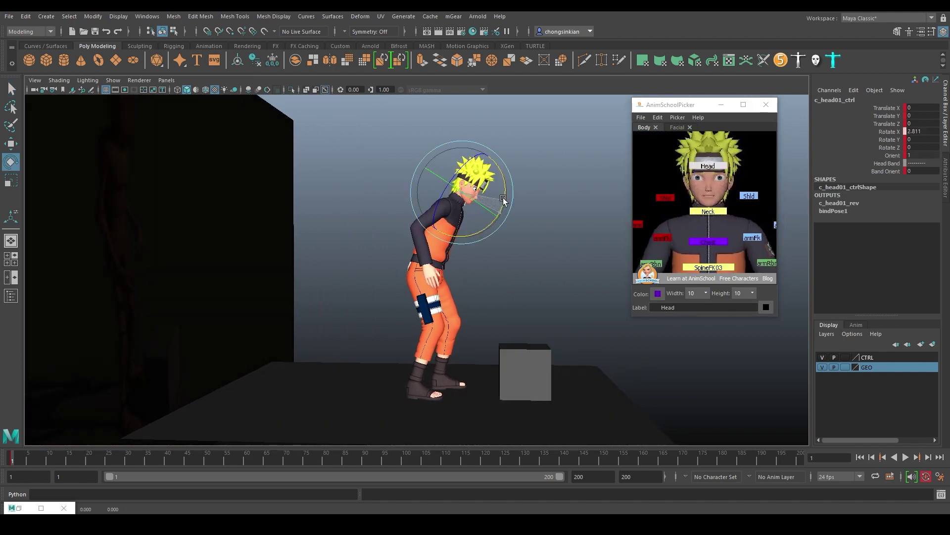
{"action": "key", "text": "q"}
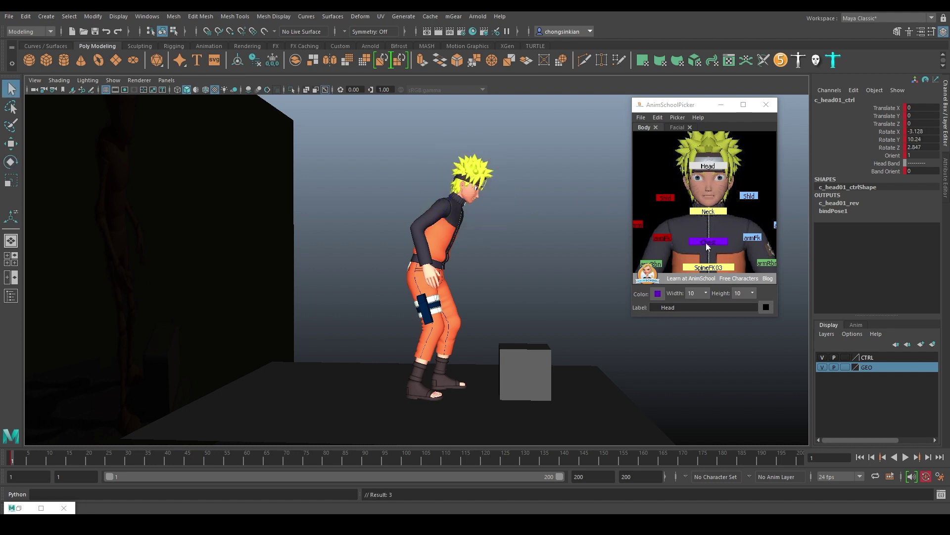
- Rotate the chest control to about 29 in X to bend the upper body forward
{"action": "left_click", "coordinate": [708, 242]}
{"action": "key", "text": "e"}
{"action": "left_click_drag", "start_coordinate": [490, 227], "coordinate": [590, 266]}
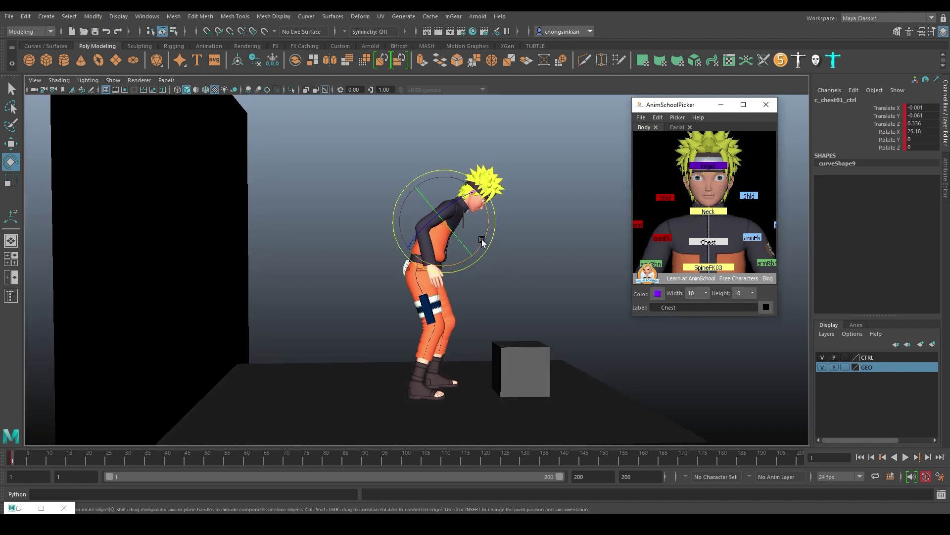
{"action": "left_click_drag", "start_coordinate": [482, 241], "coordinate": [480, 246]}
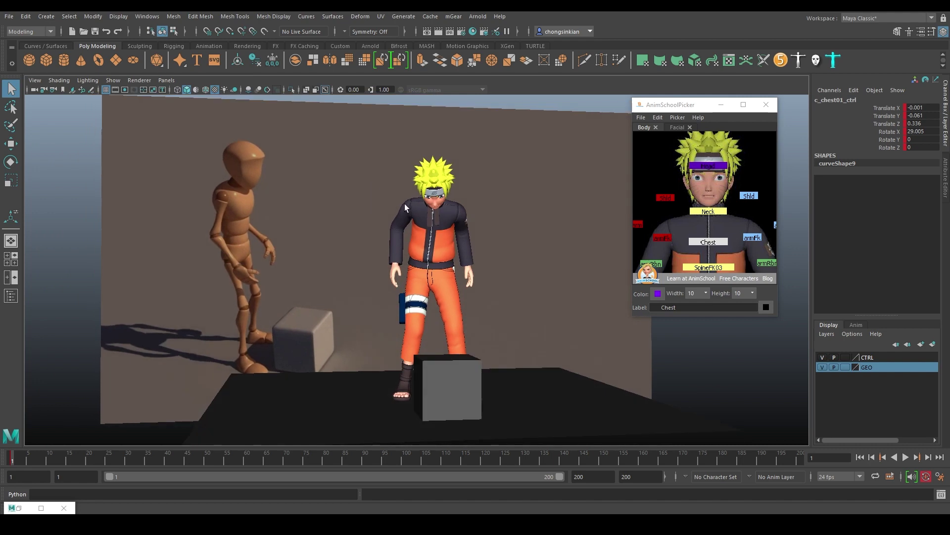
{"action": "left_click_drag", "start_coordinate": [405, 204], "coordinate": [429, 242], "text": "alt"}
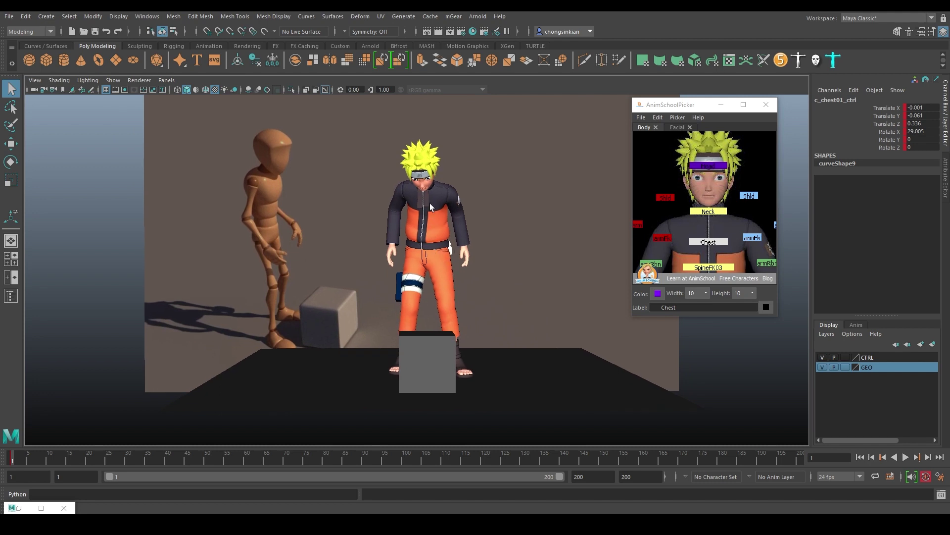
- Rotate the right shoulder control to bring the right shoulder forward and down
{"action": "left_click", "coordinate": [671, 197]}
{"action": "key", "text": "e"}
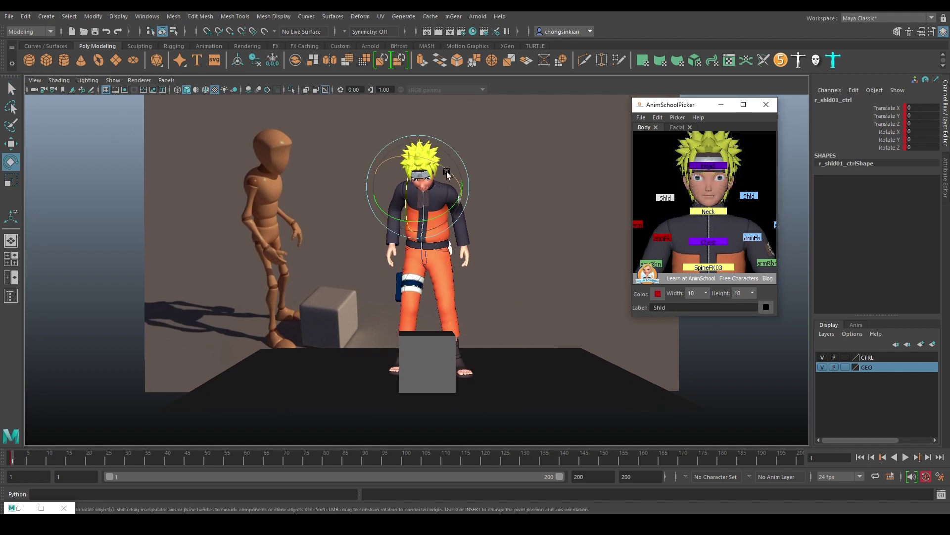
{"action": "left_click_drag", "start_coordinate": [446, 170], "coordinate": [500, 215], "text": "alt"}
{"action": "left_click_drag", "start_coordinate": [434, 218], "coordinate": [448, 228]}
{"action": "key", "text": "q"}
- Rotate the left shoulder control to about 5.0, 1.6, -15
{"action": "left_click", "coordinate": [750, 196]}
{"action": "key", "text": "e"}
{"action": "left_click_drag", "start_coordinate": [477, 192], "coordinate": [425, 184], "text": "alt"}
{"action": "left_click_drag", "start_coordinate": [460, 214], "coordinate": [376, 210]}
{"action": "key", "text": "q"}
- Pose the left arm IK control at about -3.6, 3.3, -2.1 with rotation of about 45.2, 39.5, 80.3
{"action": "middle_click_drag", "start_coordinate": [708, 228], "coordinate": [711, 204], "text": "alt"}
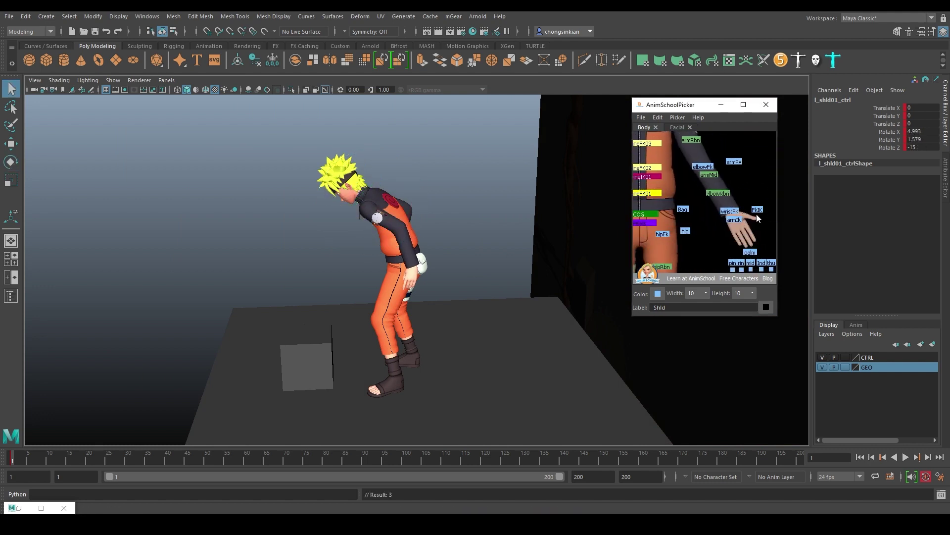
{"action": "left_click", "coordinate": [733, 221]}
{"action": "key", "text": "w"}
{"action": "left_click_drag", "start_coordinate": [416, 265], "coordinate": [324, 298]}
{"action": "key", "text": "e"}
{"action": "left_click_drag", "start_coordinate": [385, 278], "coordinate": [442, 243]}
{"action": "key", "text": "q"}
{"action": "key", "text": "w"}
{"action": "key", "text": "q"}
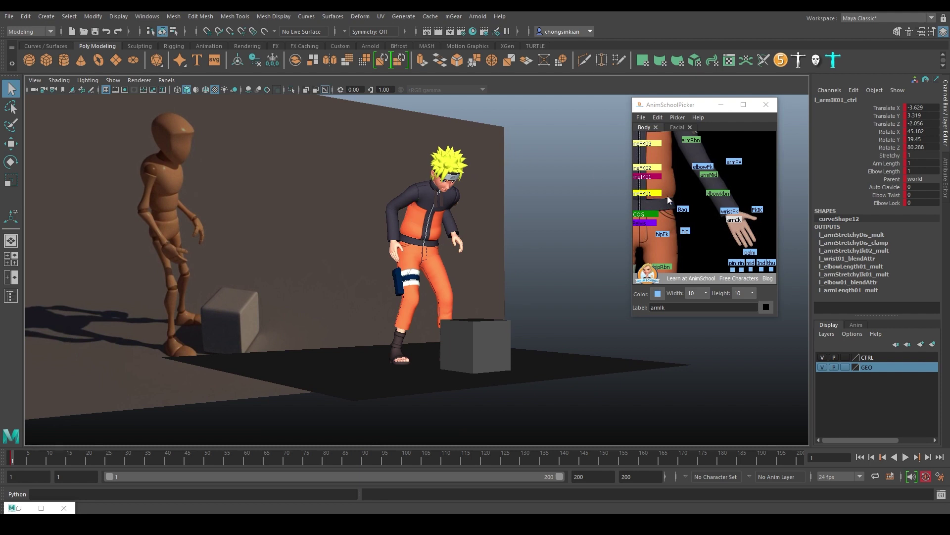
- Pose the right arm IK control at about -3.5, 3.1, -0.9 with rotation of about 30.6, 34.9, 57.1
{"action": "middle_click_drag", "start_coordinate": [666, 195], "coordinate": [782, 200], "text": "alt"}
{"action": "left_click", "coordinate": [658, 223]}
{"action": "key", "text": "w"}
{"action": "left_click_drag", "start_coordinate": [394, 244], "coordinate": [423, 239], "text": "alt"}
{"action": "key", "text": "e"}
{"action": "key", "text": "w"}
{"action": "key", "text": "e"}
{"action": "key", "text": "q"}
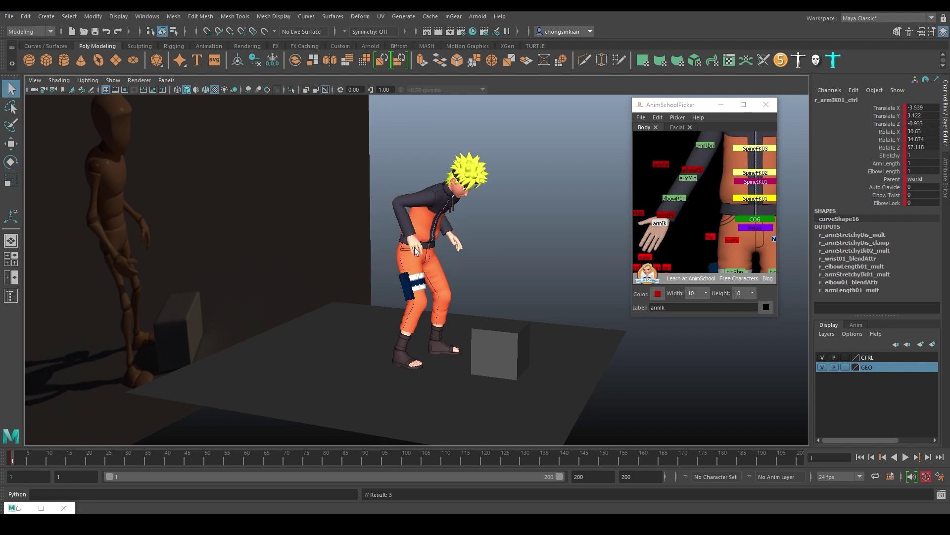
- Increase the right palm control's Fist value to about 5.6 to curl the right hand's fingers
{"action": "scroll", "coordinate": [590, 235], "scroll_direction": "up", "scroll_amount": 8}
{"action": "left_click_drag", "start_coordinate": [472, 212], "coordinate": [407, 207], "text": "alt"}
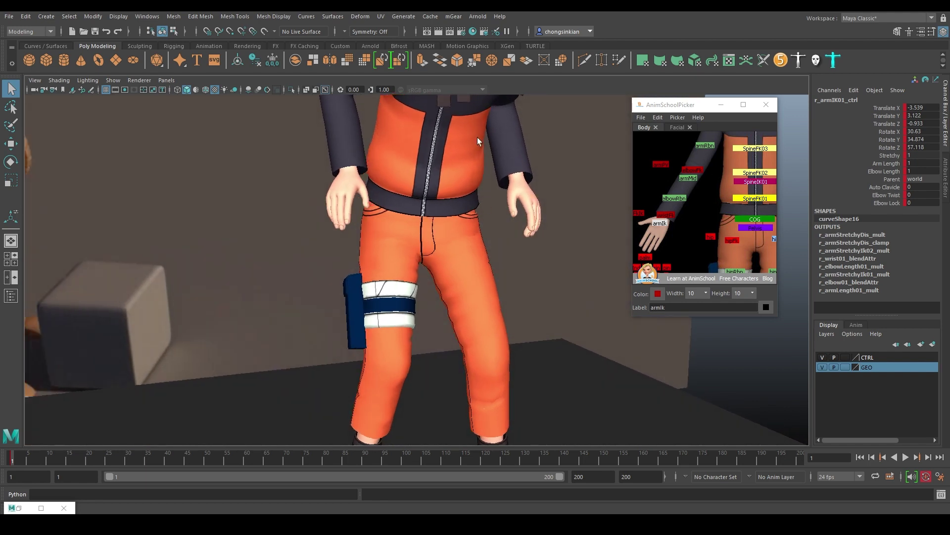
{"action": "middle_click_drag", "start_coordinate": [663, 224], "coordinate": [684, 227]}
{"action": "left_click", "coordinate": [659, 215]}
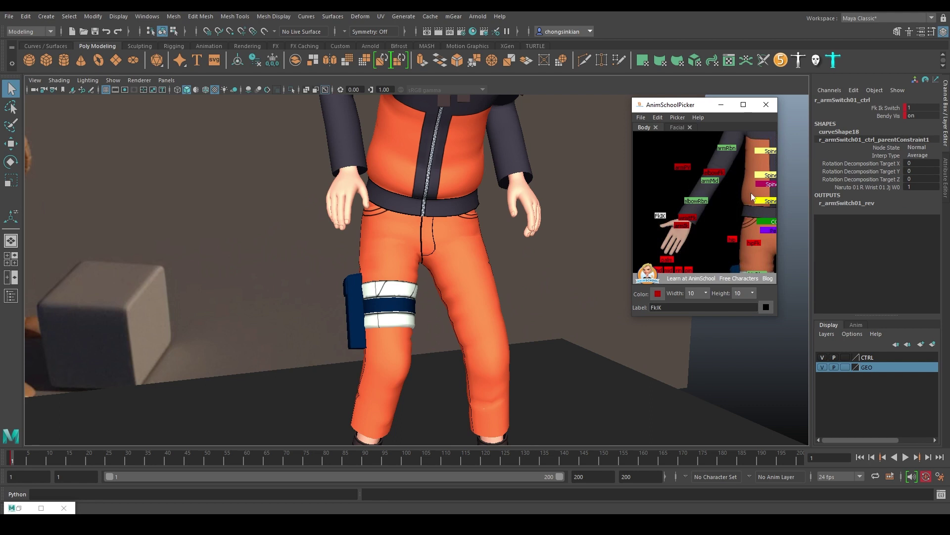
{"action": "left_click", "coordinate": [667, 259]}
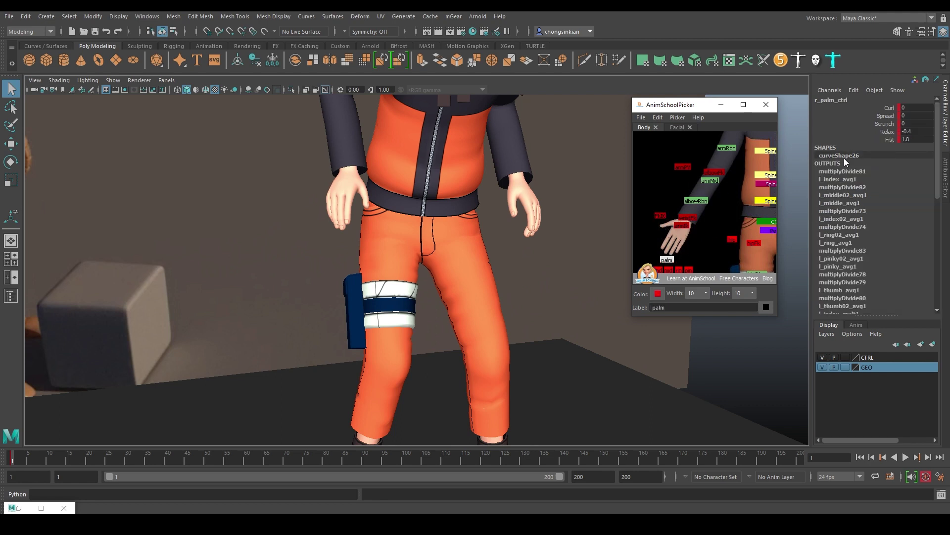
{"action": "left_click", "coordinate": [889, 138]}
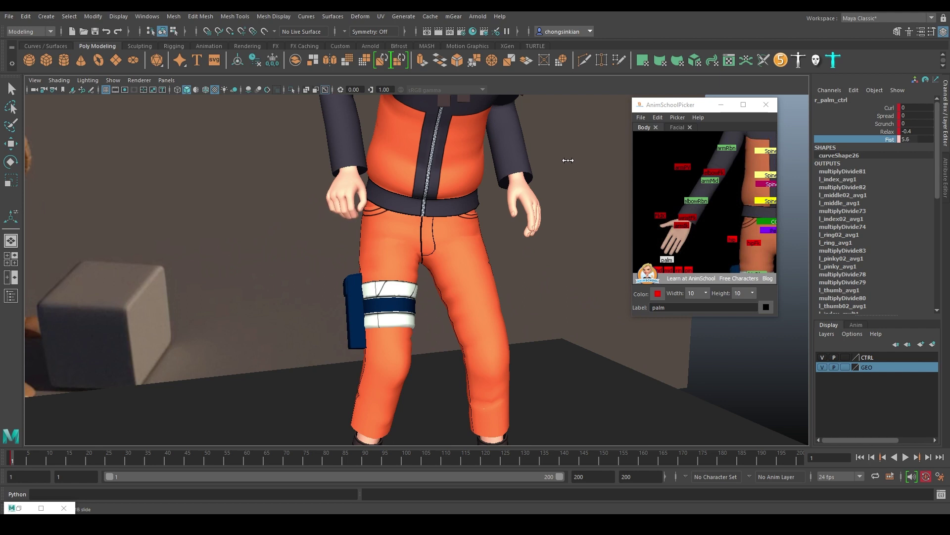
- Show the rig's control curves and rotate the right thumb's end control to about -30.3 in Z
{"action": "key", "text": "f"}
{"action": "right_click_drag", "start_coordinate": [360, 208], "coordinate": [208, 276], "text": "alt"}
{"action": "left_click_drag", "start_coordinate": [391, 368], "coordinate": [415, 277], "text": "alt"}
{"action": "key", "text": "alt+1"}
{"action": "left_click_drag", "start_coordinate": [475, 194], "coordinate": [503, 236], "text": "alt"}
{"action": "left_click", "coordinate": [486, 199]}
{"action": "key", "text": "e"}
{"action": "left_click", "coordinate": [505, 283]}
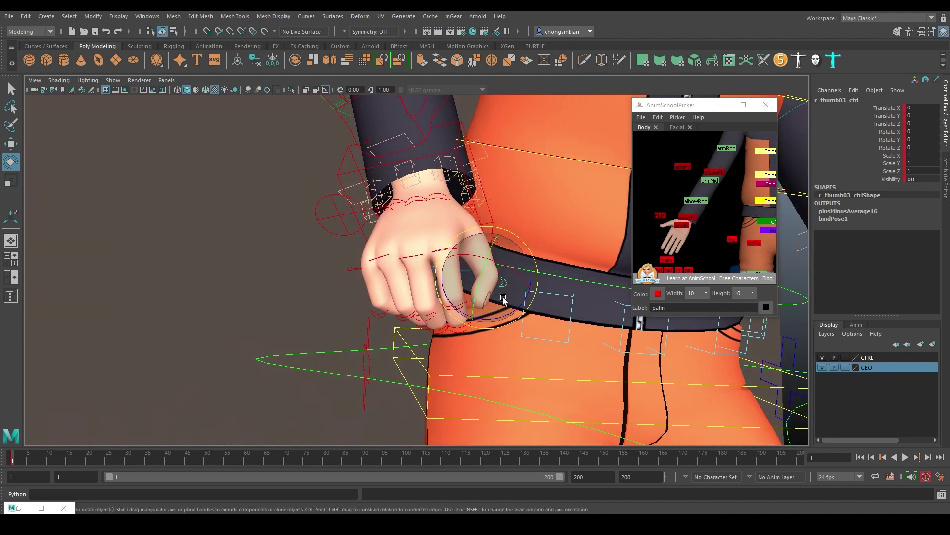
{"action": "left_click_drag", "start_coordinate": [501, 314], "coordinate": [521, 303]}
{"action": "key", "text": "q"}
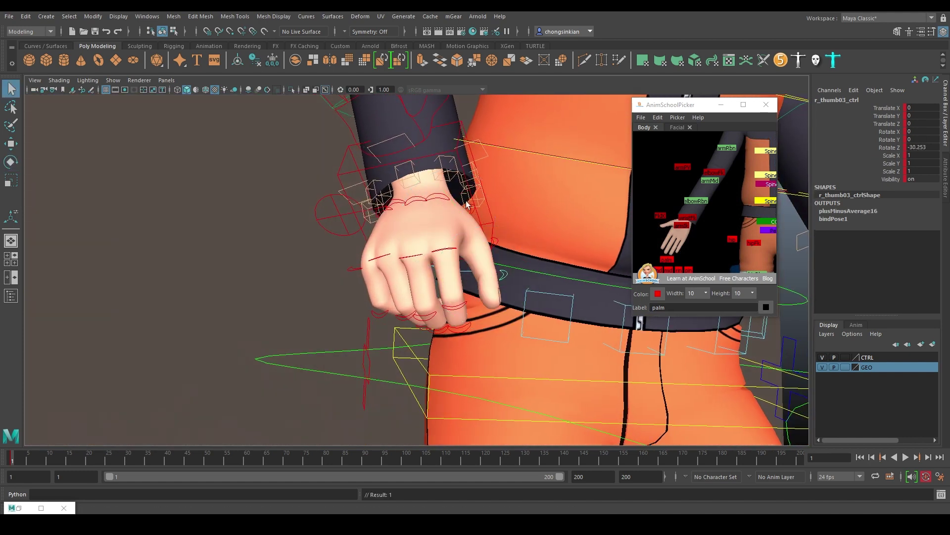
- Rotate the right thumb's base control to relax the thumb against the hand
{"action": "left_click_drag", "start_coordinate": [464, 202], "coordinate": [461, 161], "text": "alt"}
{"action": "left_click", "coordinate": [480, 200]}
{"action": "key", "text": "e"}
{"action": "key", "text": "q"}
{"action": "key", "text": "e"}
{"action": "key", "text": "q"}
{"action": "key", "text": "e"}
- Rotate the end control of the right index finger to curl its fingertip
{"action": "left_click_drag", "start_coordinate": [462, 160], "coordinate": [421, 285], "text": "alt"}
{"action": "left_click", "coordinate": [424, 311]}
{"action": "left_click", "coordinate": [446, 331]}
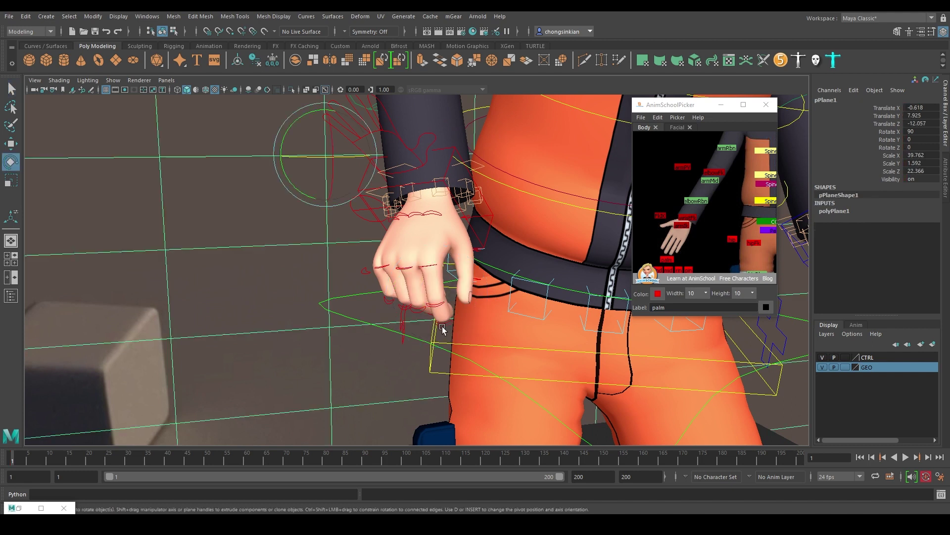
{"action": "left_click", "coordinate": [433, 328]}
{"action": "key", "text": "e"}
{"action": "left_click_drag", "start_coordinate": [434, 330], "coordinate": [425, 298]}
{"action": "key", "text": "q"}
- Refine the right arm IK control to about -3.4, 3.2, -1.0 with rotation of about 22.3, 31.3, 77.7
{"action": "scroll", "coordinate": [435, 282], "scroll_direction": "down", "scroll_amount": 4}
{"action": "left_click_drag", "start_coordinate": [490, 238], "coordinate": [409, 260], "text": "alt"}
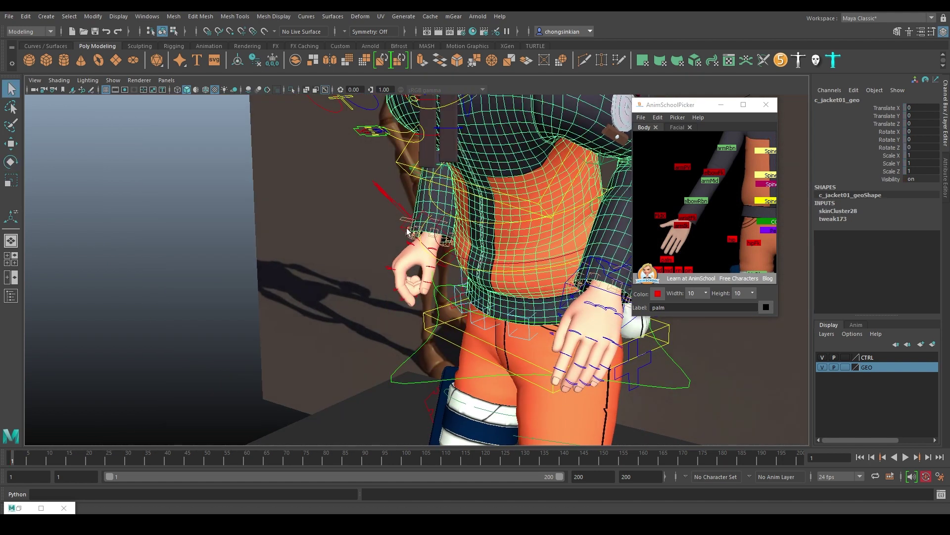
{"action": "left_click", "coordinate": [407, 234]}
{"action": "key", "text": "e"}
{"action": "left_click_drag", "start_coordinate": [401, 200], "coordinate": [543, 280]}
{"action": "right_click_drag", "start_coordinate": [543, 280], "coordinate": [493, 255], "text": "alt"}
{"action": "left_click_drag", "start_coordinate": [492, 255], "coordinate": [422, 267], "text": "alt"}
{"action": "key", "text": "w"}
{"action": "left_click_drag", "start_coordinate": [490, 274], "coordinate": [411, 269], "text": "alt"}
{"action": "key", "text": "q"}
{"action": "key", "text": "w"}
{"action": "key", "text": "e"}
{"action": "key", "text": "q"}
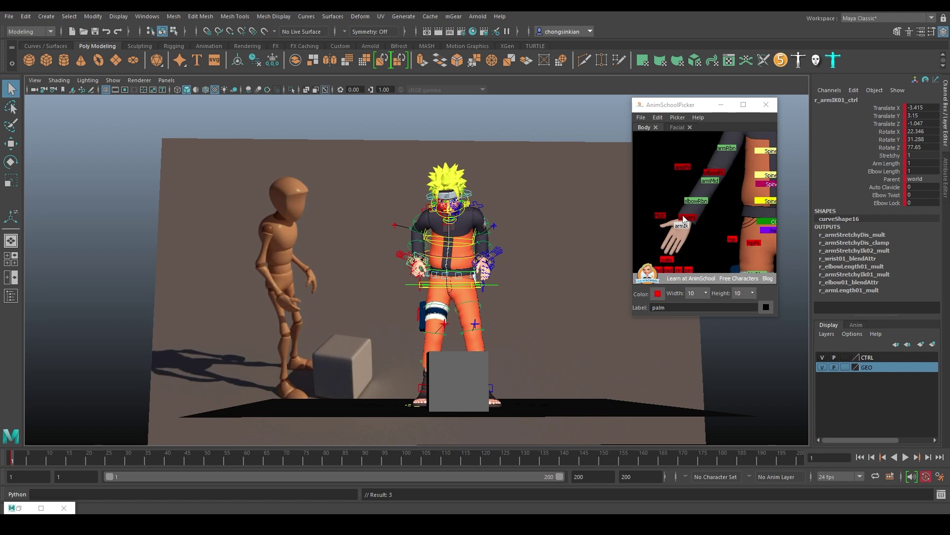
- Refine the left arm IK control to about -3.2, 3.5, -2.0 with rotation of about 23.6, 20.4, 90.9
{"action": "scroll", "coordinate": [686, 216], "scroll_direction": "down", "scroll_amount": 6}
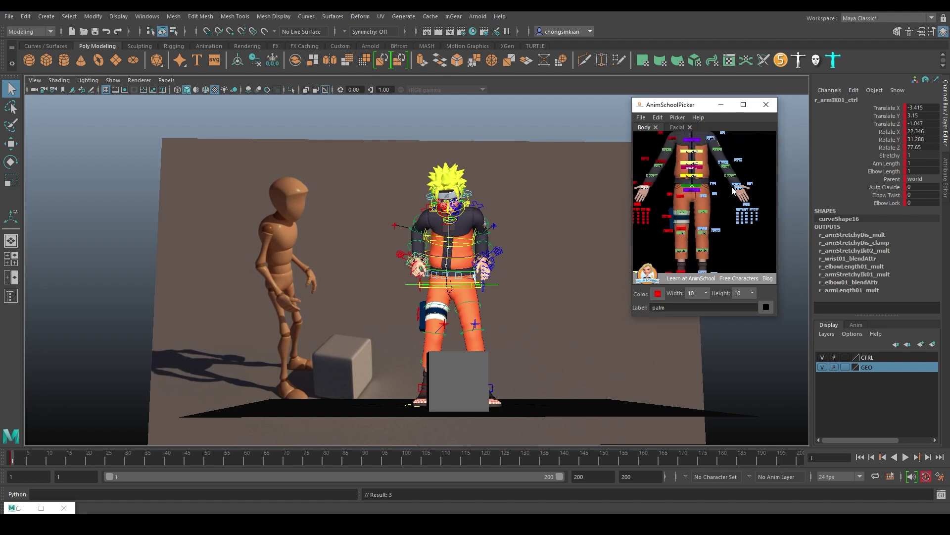
{"action": "scroll", "coordinate": [734, 190], "scroll_direction": "up", "scroll_amount": 4}
{"action": "left_click", "coordinate": [748, 185]}
{"action": "key", "text": "w"}
{"action": "mouse_move", "coordinate": [496, 261]}
{"action": "left_mouse_down"}
{"action": "mouse_move", "coordinate": [505, 286]}
{"action": "mouse_move", "coordinate": [396, 284]}
{"action": "mouse_move", "coordinate": [445, 274]}
{"action": "mouse_move", "coordinate": [435, 280]}
{"action": "mouse_move", "coordinate": [464, 318]}
{"action": "mouse_move", "coordinate": [416, 292]}
{"action": "mouse_move", "coordinate": [429, 278]}
{"action": "mouse_move", "coordinate": [515, 293]}
{"action": "mouse_move", "coordinate": [491, 269]}
{"action": "left_mouse_up"}
{"action": "key", "text": "e"}
{"action": "key", "text": "w"}
{"action": "key", "text": "q"}
- Rotate the upper spine control SpineFK03 to about 4.7, 15.4, -9.3
{"action": "scroll", "coordinate": [688, 157], "scroll_direction": "down", "scroll_amount": 2}
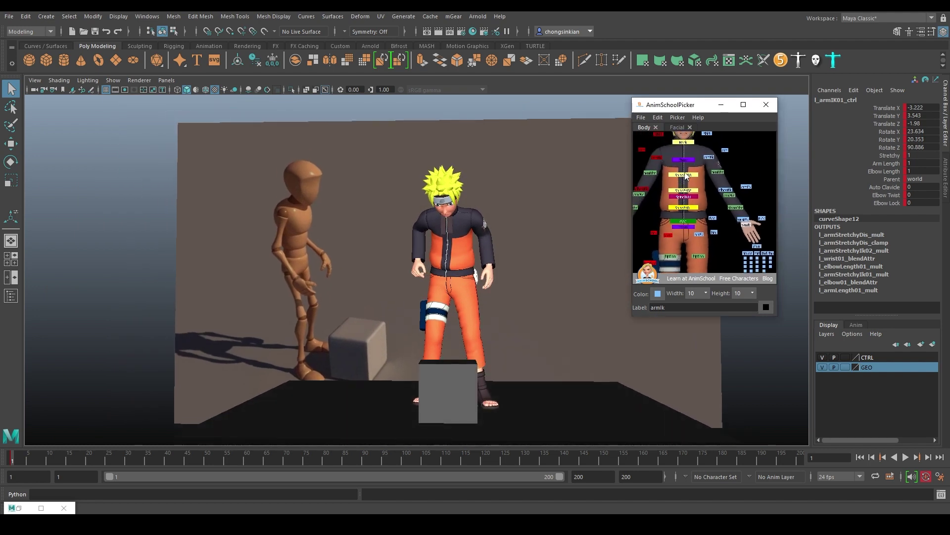
{"action": "left_click", "coordinate": [685, 175]}
{"action": "key", "text": "e"}
{"action": "left_click_drag", "start_coordinate": [463, 228], "coordinate": [454, 259]}
{"action": "mouse_move", "coordinate": [510, 218]}
{"action": "left_mouse_down", "text": "alt"}
{"action": "mouse_move", "coordinate": [537, 236]}
{"action": "mouse_move", "coordinate": [524, 225]}
{"action": "left_mouse_up", "text": "alt"}
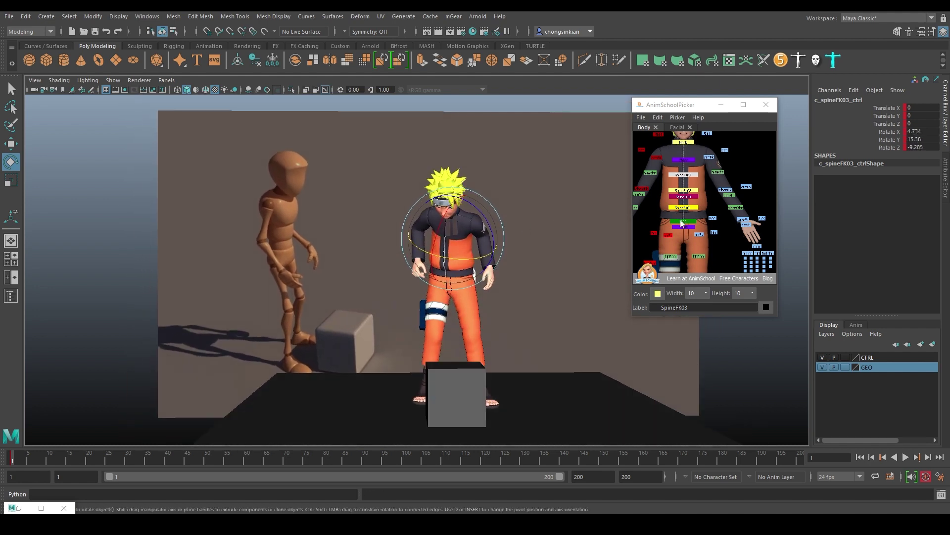
- Turn the COG control slightly and rotate the chest control to about 29.4, 4.2, 5.4
{"action": "left_click", "coordinate": [686, 221]}
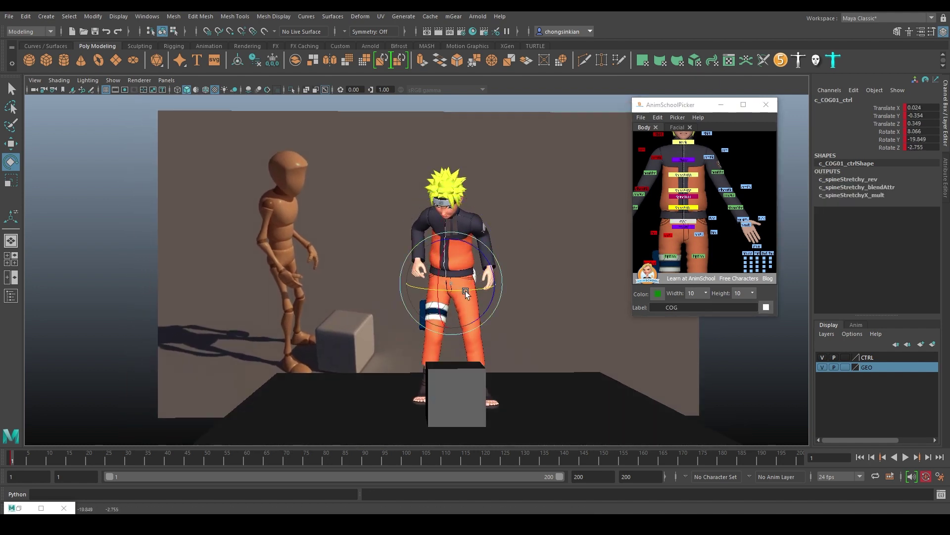
{"action": "left_click_drag", "start_coordinate": [467, 290], "coordinate": [471, 292]}
{"action": "left_click", "coordinate": [686, 161]}
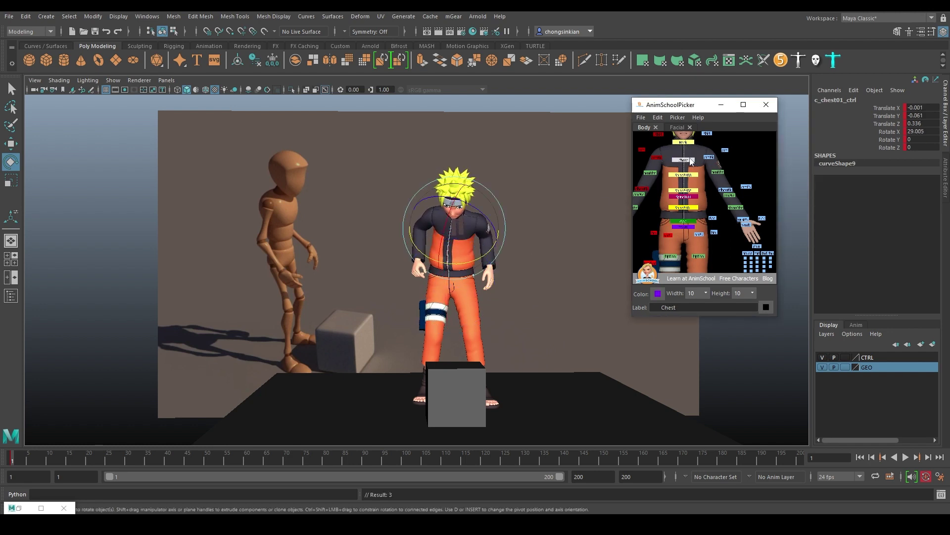
{"action": "mouse_move", "coordinate": [480, 259]}
{"action": "left_mouse_down"}
{"action": "mouse_move", "coordinate": [489, 252]}
{"action": "mouse_move", "coordinate": [479, 213]}
{"action": "mouse_move", "coordinate": [476, 254]}
{"action": "left_mouse_up"}
{"action": "key", "text": "q"}
- Try rotating the three spine FK controls together to straighten the torso
{"action": "left_click", "coordinate": [691, 175]}
{"action": "scroll", "coordinate": [683, 191], "scroll_direction": "up", "scroll_amount": 2}
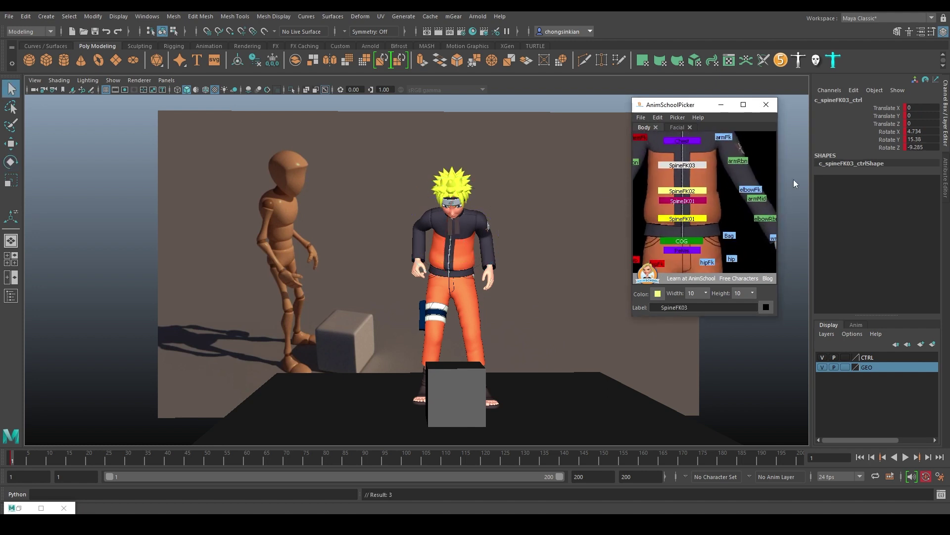
{"action": "left_click", "coordinate": [701, 193], "text": "shift"}
{"action": "key", "text": "e"}
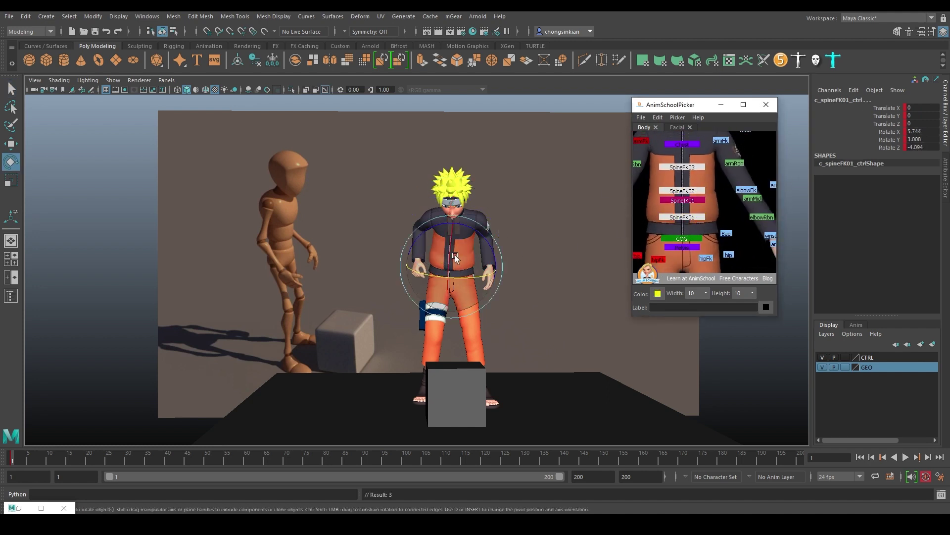
{"action": "left_click_drag", "start_coordinate": [455, 255], "coordinate": [488, 220]}
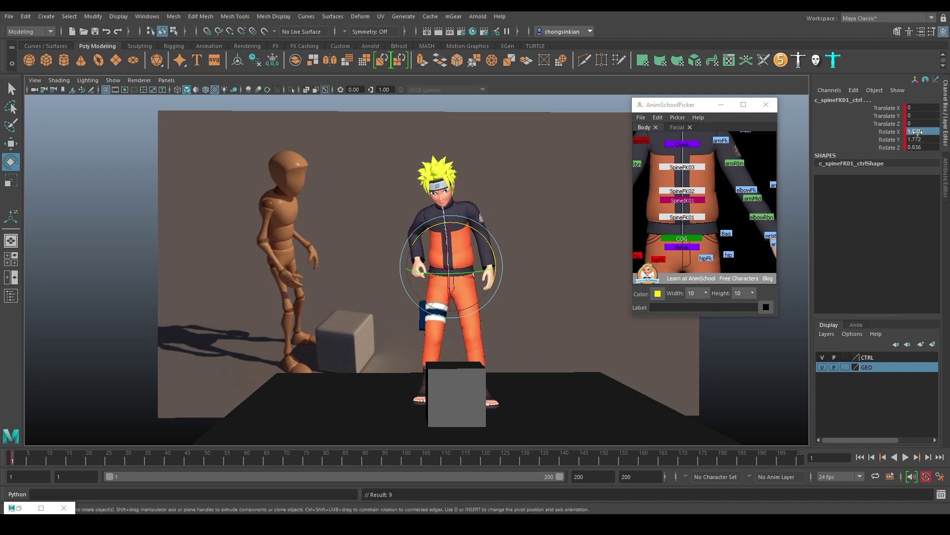
- Reset the X, Y and Z rotations of all three spine FK controls to 0
{"action": "left_click_drag", "start_coordinate": [917, 134], "coordinate": [917, 149]}
{"action": "type", "text": "0"}
{"action": "key", "text": "Return"}
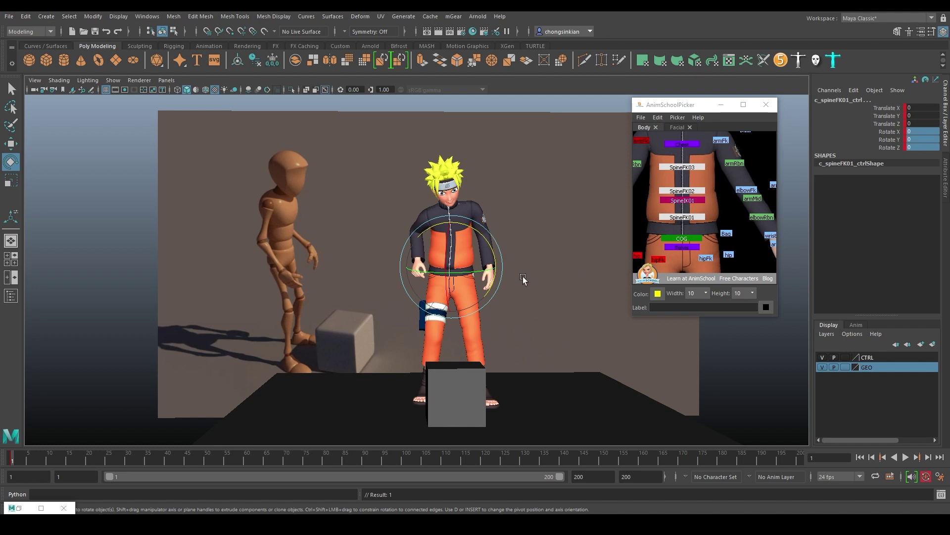
- Reset the chest control's translations and rotations to 0 and rotate it to about 13 in X
{"action": "left_click", "coordinate": [691, 145]}
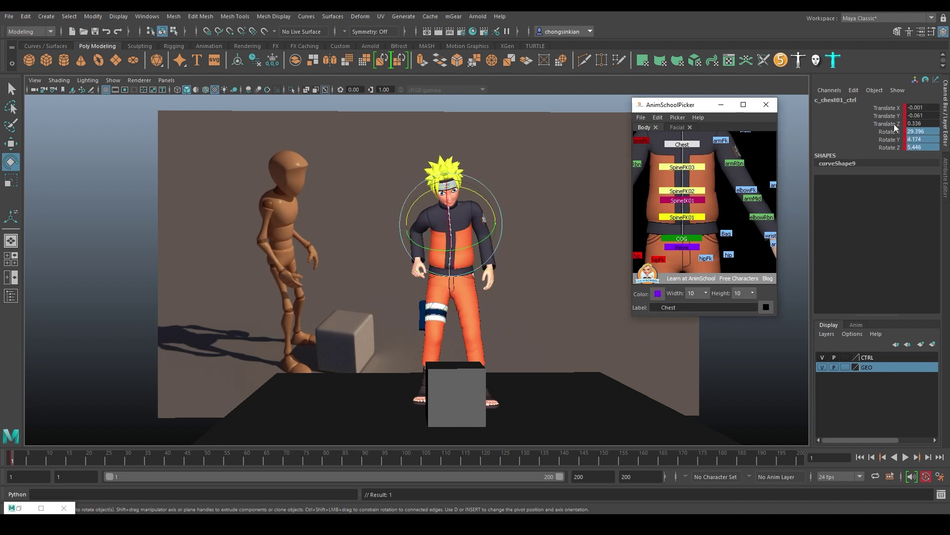
{"action": "left_click_drag", "start_coordinate": [918, 107], "coordinate": [919, 151]}
{"action": "type", "text": "0"}
{"action": "key", "text": "Return"}
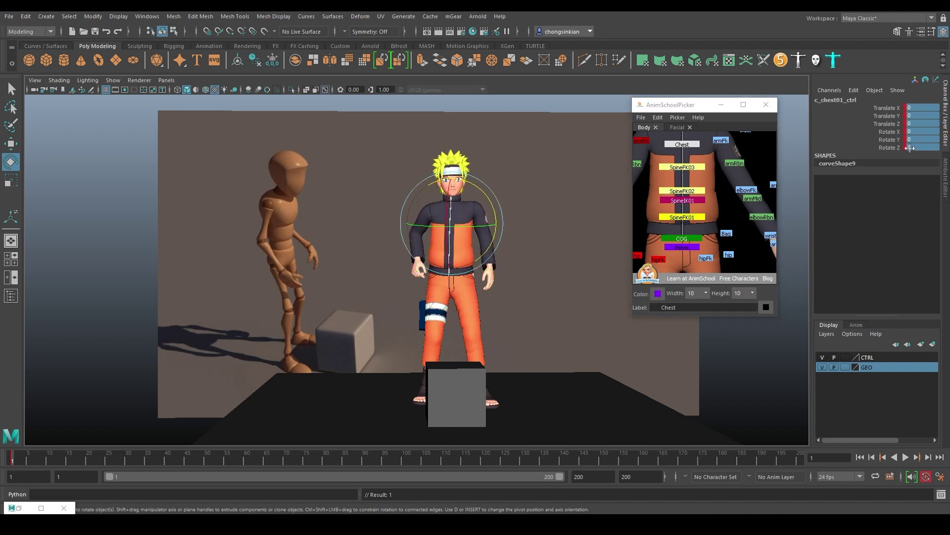
{"action": "left_click_drag", "start_coordinate": [447, 211], "coordinate": [447, 218]}
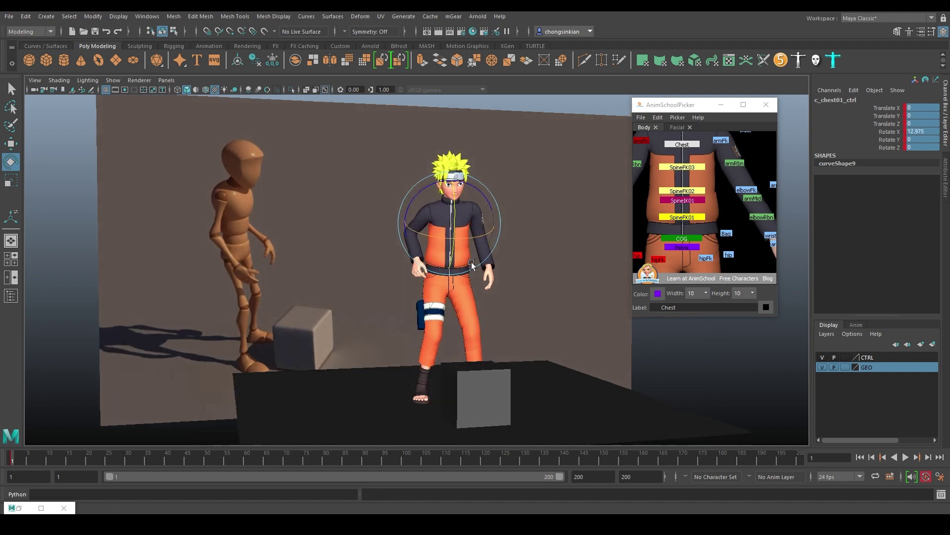
- Rotate the three spine FK controls together to bend the torso forward over the box, and clear the selection
{"action": "left_click_drag", "start_coordinate": [472, 262], "coordinate": [581, 233], "text": "alt"}
{"action": "left_click", "coordinate": [695, 167]}
{"action": "left_click", "coordinate": [694, 191], "text": "shift"}
{"action": "left_click", "coordinate": [693, 218], "text": "shift"}
{"action": "left_click_drag", "start_coordinate": [448, 240], "coordinate": [451, 249]}
{"action": "left_click_drag", "start_coordinate": [488, 271], "coordinate": [391, 269], "text": "alt"}
{"action": "mouse_move", "coordinate": [475, 228]}
{"action": "left_mouse_down"}
{"action": "mouse_move", "coordinate": [472, 277]}
{"action": "mouse_move", "coordinate": [480, 233]}
{"action": "left_mouse_up"}
{"action": "left_click_drag", "start_coordinate": [485, 278], "coordinate": [573, 287], "text": "alt"}
{"action": "left_click_drag", "start_coordinate": [515, 292], "coordinate": [480, 235], "text": "alt"}
{"action": "key", "text": "q"}
{"action": "left_click", "coordinate": [480, 235]}
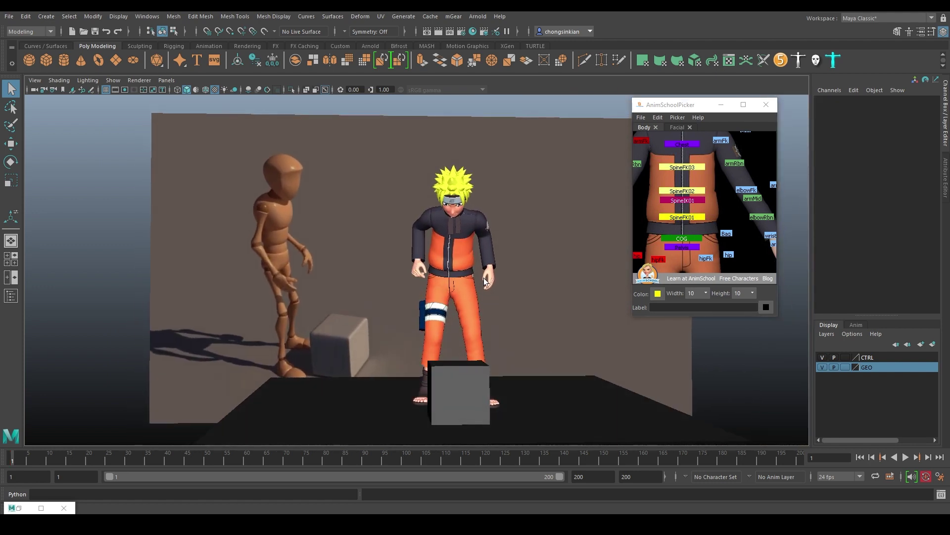
{"action": "left_click_drag", "start_coordinate": [472, 283], "coordinate": [494, 316], "text": "alt"}
{"action": "right_click_drag", "start_coordinate": [495, 315], "coordinate": [610, 182], "text": "alt"}
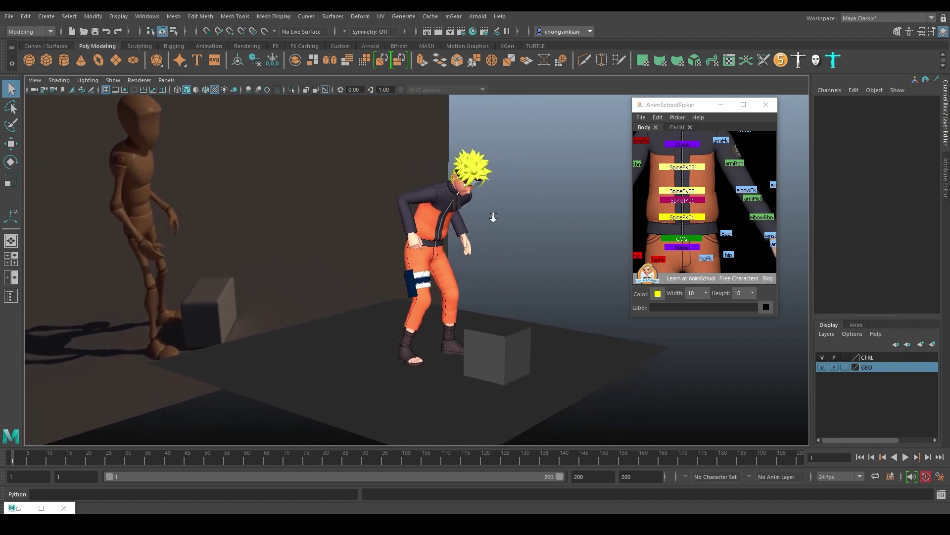
{"action": "left_click_drag", "start_coordinate": [488, 218], "coordinate": [517, 243], "text": "alt"}
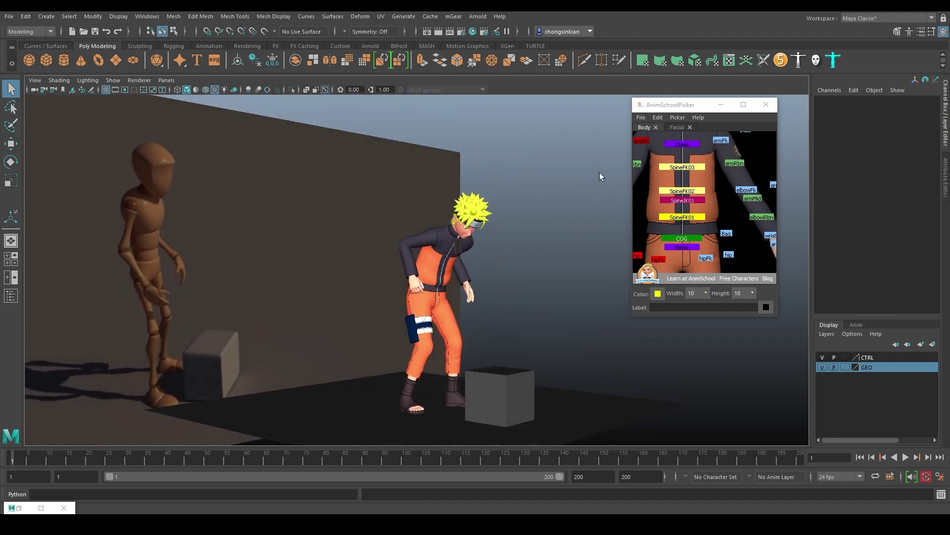
- Rotate the head control to about -7.75 in X, -6.44 in Y and 5.56 in Z so the character faces the box
{"action": "right_click_drag", "start_coordinate": [569, 189], "coordinate": [545, 190], "text": "alt"}
{"action": "middle_click_drag", "start_coordinate": [545, 191], "coordinate": [543, 213], "text": "alt"}
{"action": "right_click_drag", "start_coordinate": [672, 174], "coordinate": [674, 153], "text": "alt"}
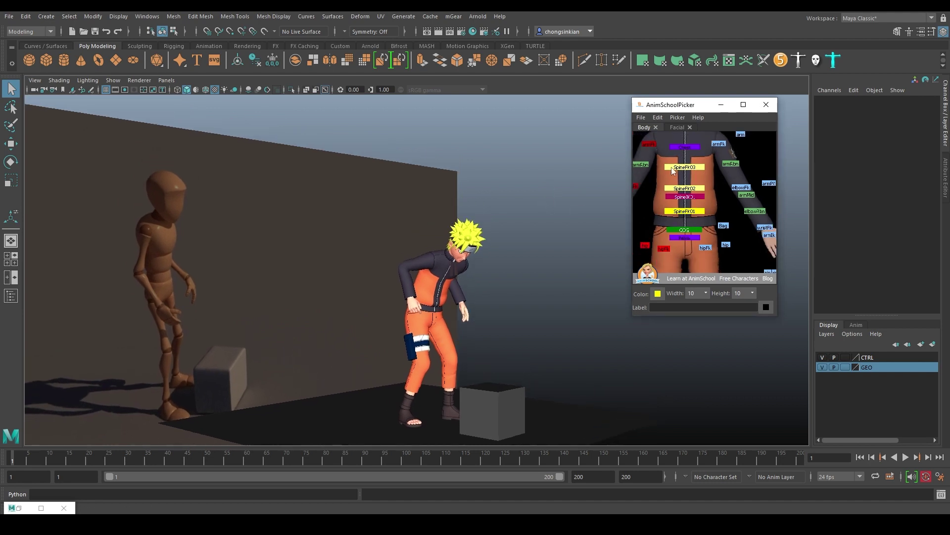
{"action": "middle_click_drag", "start_coordinate": [687, 136], "coordinate": [704, 174], "text": "alt"}
{"action": "left_click", "coordinate": [708, 151]}
{"action": "key", "text": "e"}
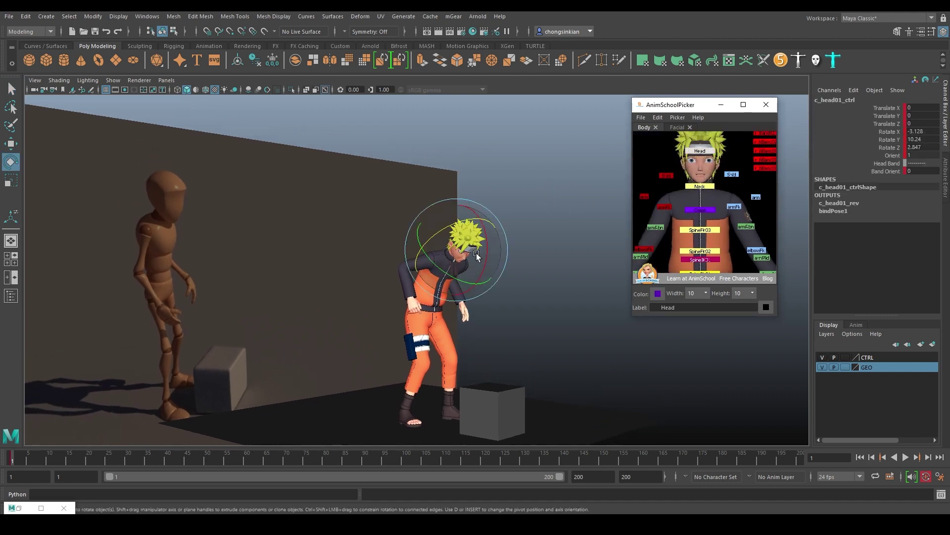
{"action": "mouse_move", "coordinate": [453, 249]}
{"action": "left_mouse_down"}
{"action": "mouse_move", "coordinate": [480, 253]}
{"action": "mouse_move", "coordinate": [449, 252]}
{"action": "mouse_move", "coordinate": [471, 251]}
{"action": "left_mouse_up"}
{"action": "key", "text": "q"}
{"action": "left_click_drag", "start_coordinate": [520, 307], "coordinate": [471, 290], "text": "alt"}
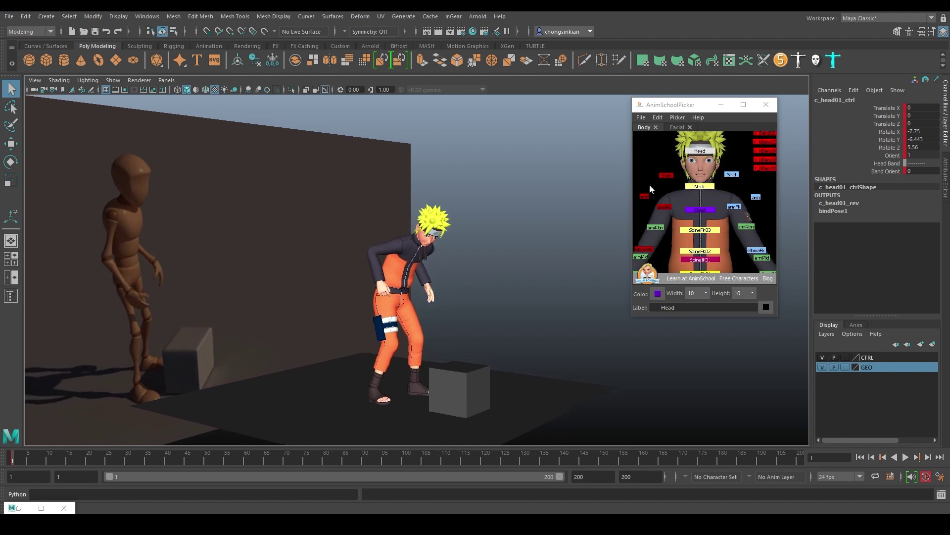
- Adjust the right arm IK control to about -3.29, 3.02, -0.86 in translation and 35.9, 34.5, 71 in rotation
{"action": "middle_click_drag", "start_coordinate": [648, 239], "coordinate": [678, 216]}
{"action": "left_click", "coordinate": [666, 230]}
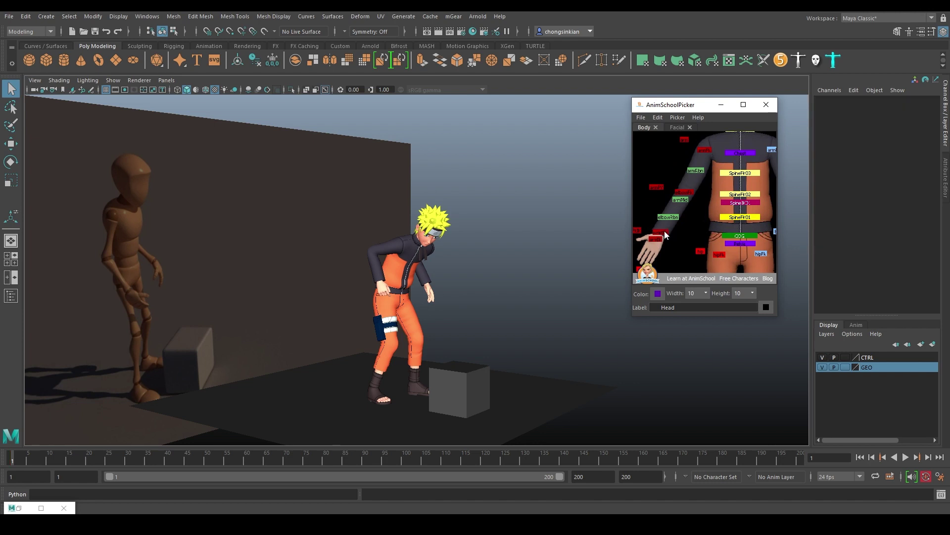
{"action": "left_click", "coordinate": [664, 234]}
{"action": "key", "text": "w"}
{"action": "left_click", "coordinate": [657, 241]}
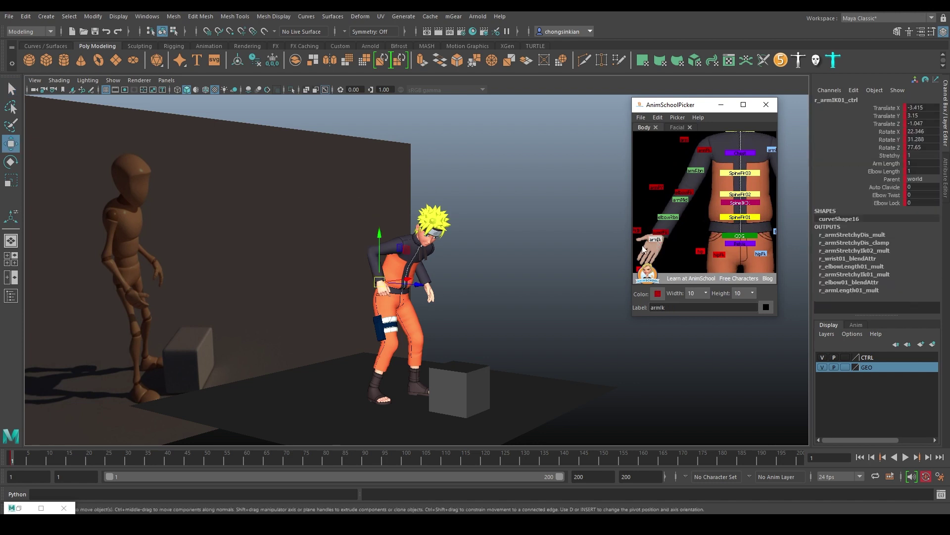
{"action": "mouse_move", "coordinate": [392, 296]}
{"action": "middle_mouse_down"}
{"action": "mouse_move", "coordinate": [369, 295]}
{"action": "mouse_move", "coordinate": [404, 259]}
{"action": "mouse_move", "coordinate": [413, 297]}
{"action": "mouse_move", "coordinate": [402, 286]}
{"action": "middle_mouse_up"}
{"action": "key", "text": "e"}
{"action": "key", "text": "q"}
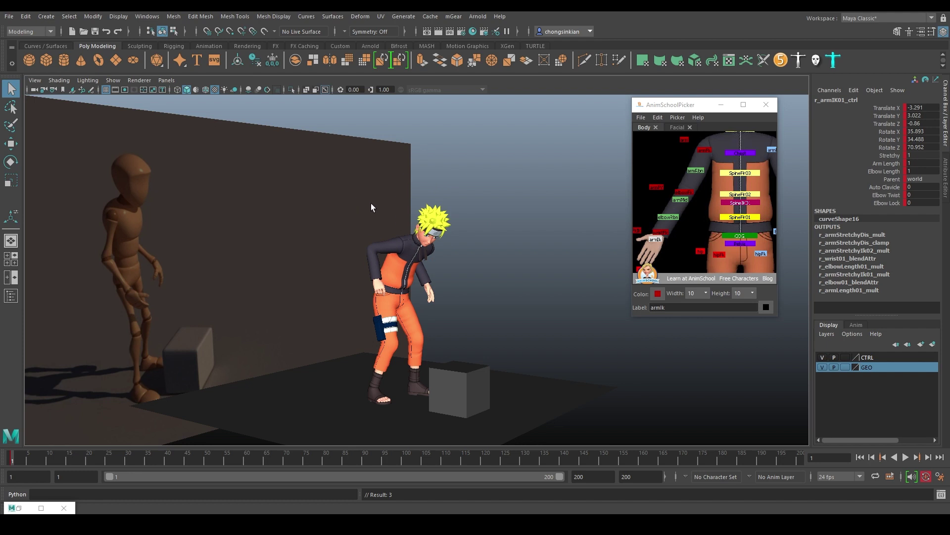
- Create a new perspective camera and rename it main_cam
{"action": "mouse_move", "coordinate": [374, 208]}
{"action": "middle_mouse_down", "text": "alt"}
{"action": "mouse_move", "coordinate": [365, 181]}
{"action": "mouse_move", "coordinate": [363, 215]}
{"action": "middle_mouse_up", "text": "alt"}
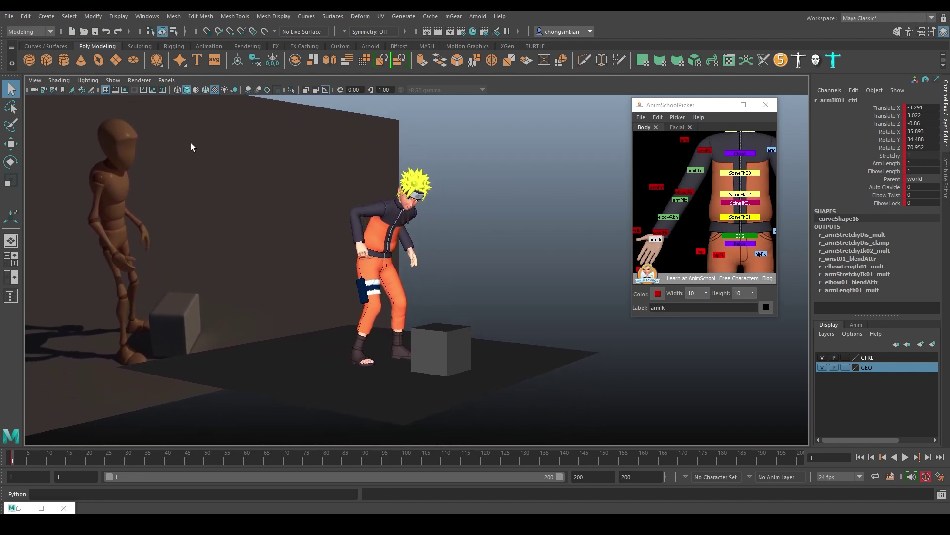
{"action": "left_click", "coordinate": [166, 80]}
{"action": "mouse_move", "coordinate": [234, 92]}
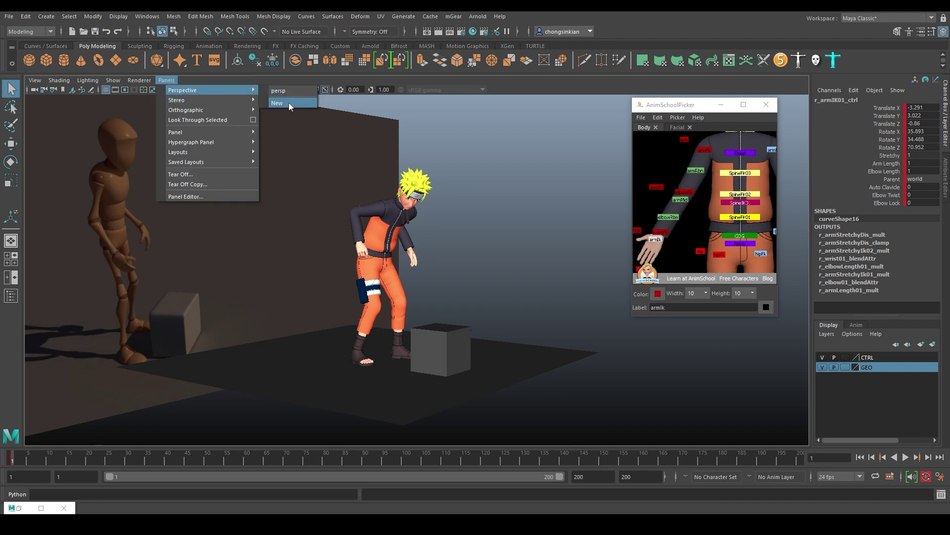
{"action": "left_click", "coordinate": [291, 104]}
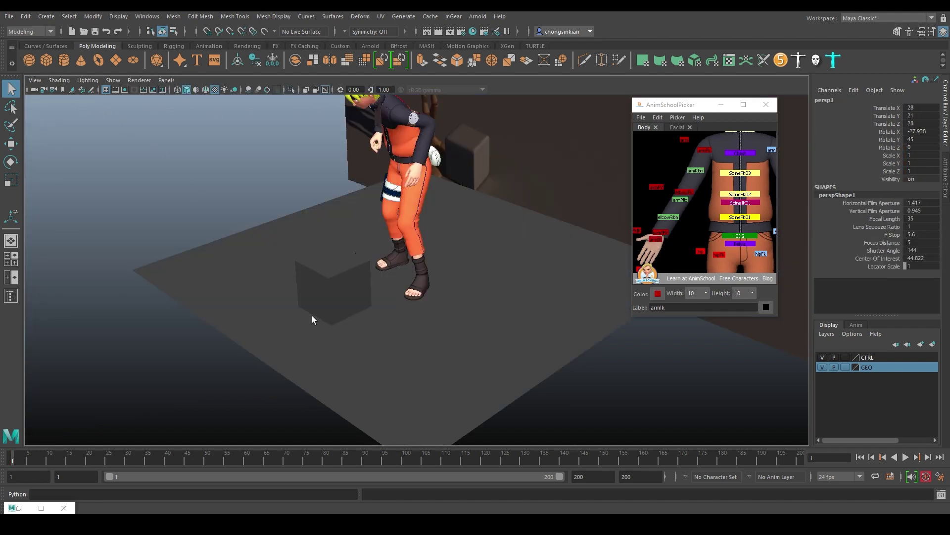
{"action": "double_click", "coordinate": [835, 101]}
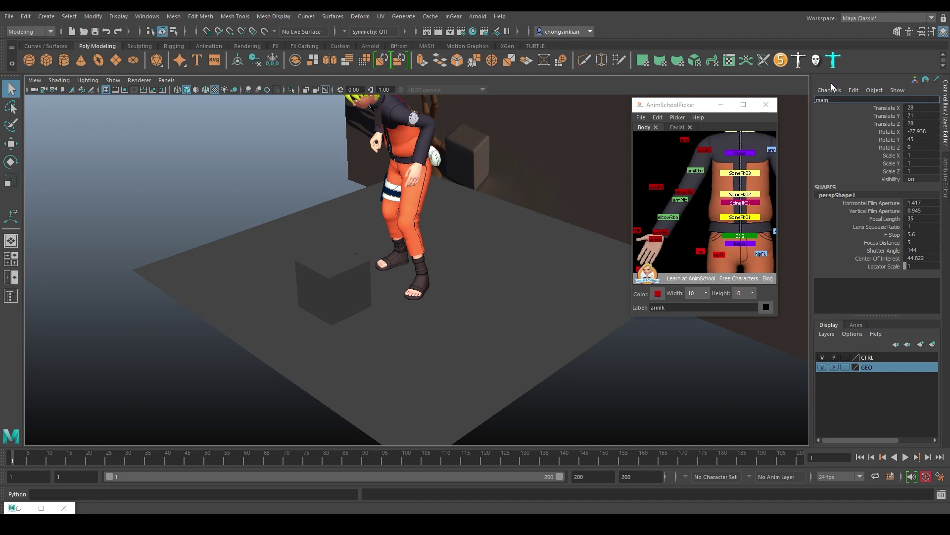
{"action": "key", "text": "Return"}
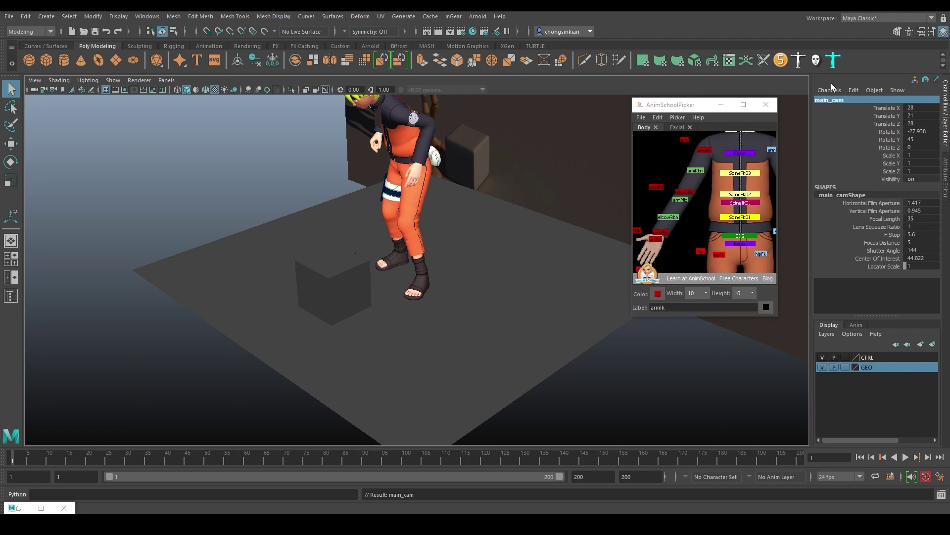
- Switch to a two-pane side-by-side layout and look through main_cam in the pane that shows the orthographic view
{"action": "left_click", "coordinate": [11, 277]}
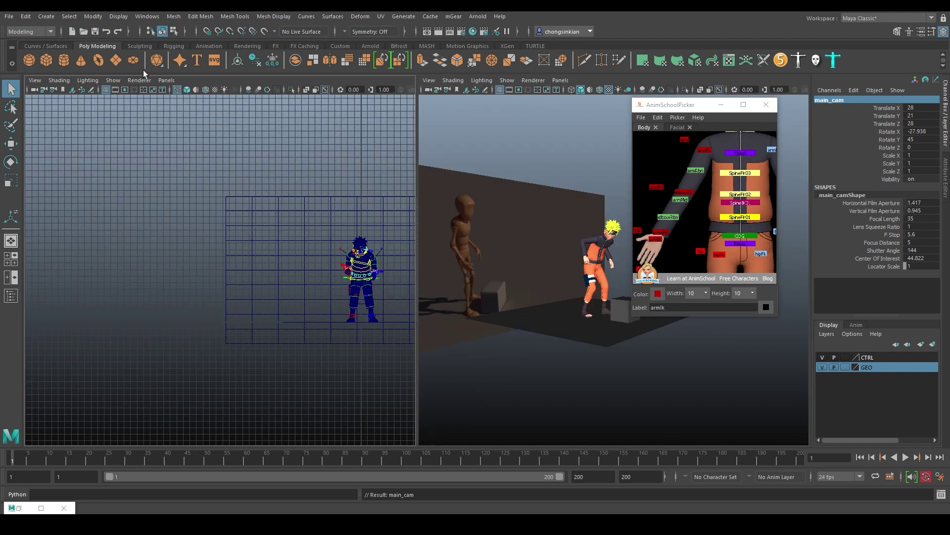
{"action": "left_click", "coordinate": [166, 80]}
{"action": "mouse_move", "coordinate": [193, 91]}
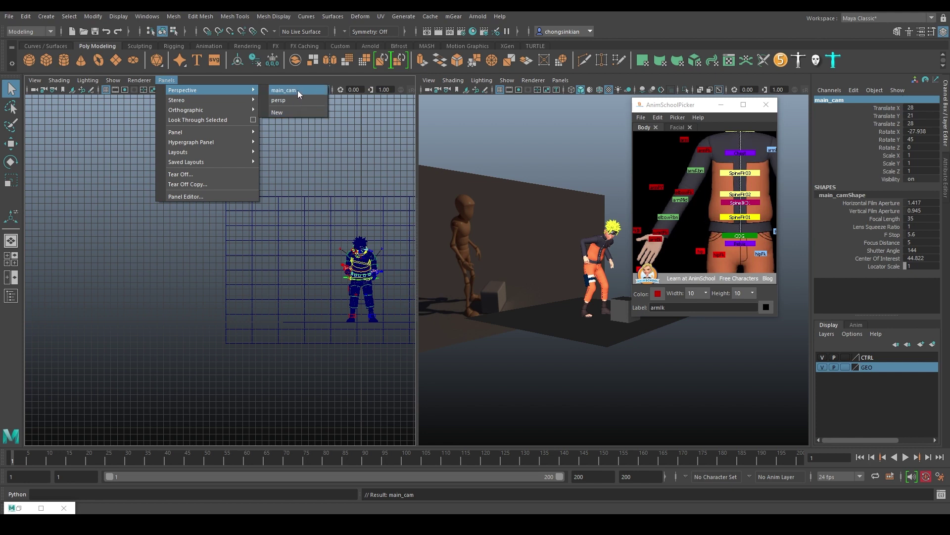
{"action": "left_click", "coordinate": [297, 101]}
- Limit the main_cam view to polygons only and display it smooth shaded with textures
{"action": "left_click", "coordinate": [117, 80]}
{"action": "left_click", "coordinate": [126, 123]}
{"action": "left_click", "coordinate": [113, 80]}
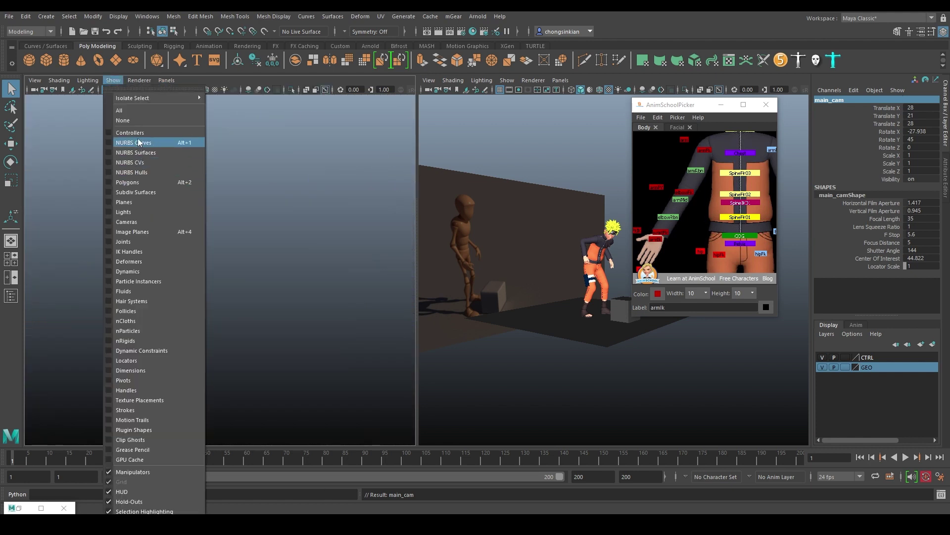
{"action": "left_click", "coordinate": [136, 180]}
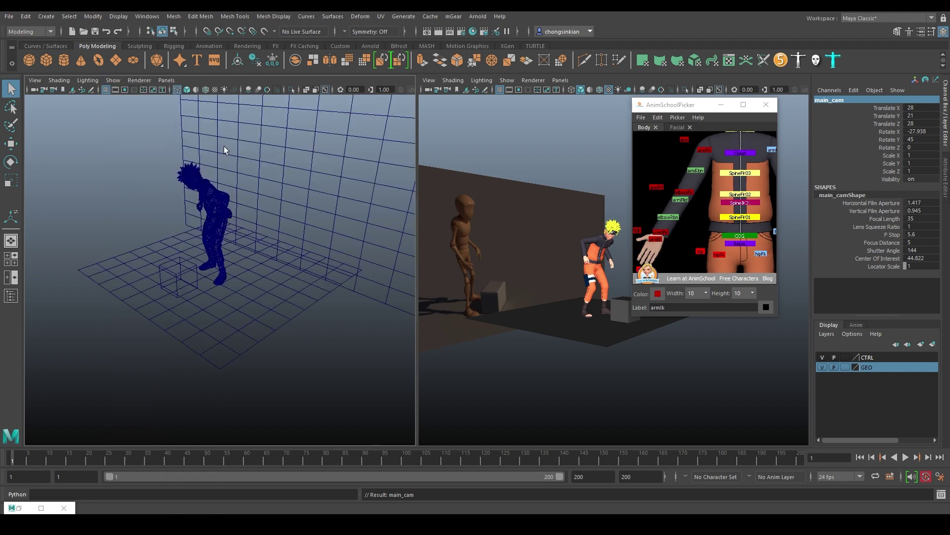
{"action": "left_click", "coordinate": [186, 90]}
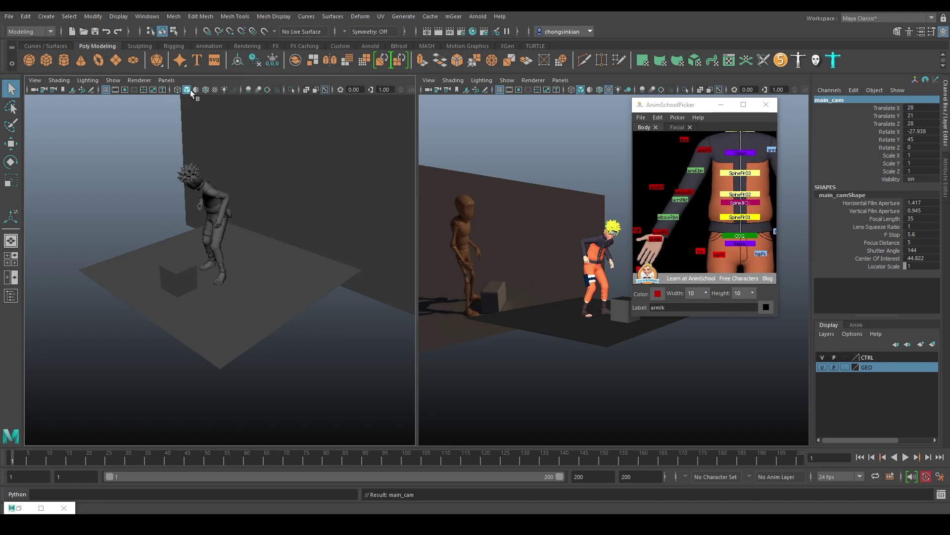
{"action": "left_click", "coordinate": [214, 91]}
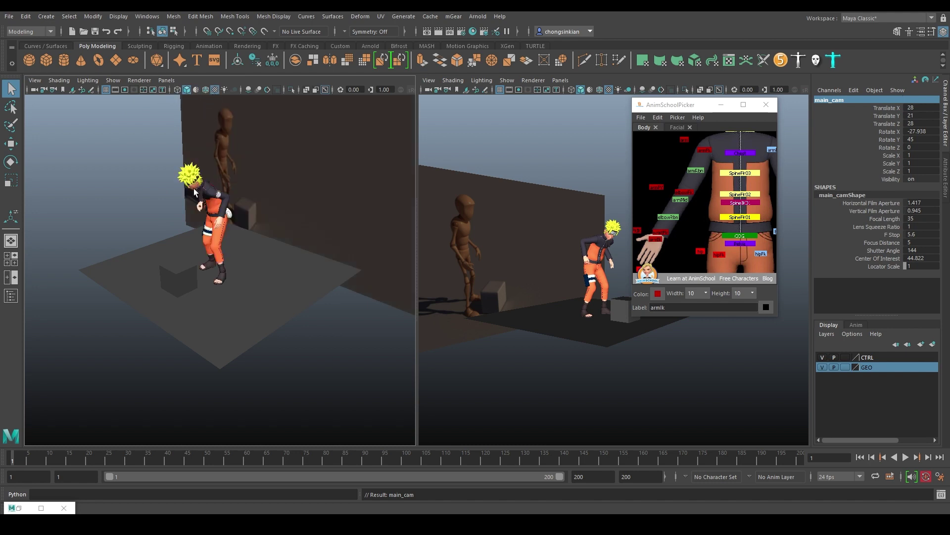
- Reposition main_cam to frame the character and the box closely from a three-quarter angle
{"action": "left_click_drag", "start_coordinate": [262, 270], "coordinate": [261, 212], "text": "alt"}
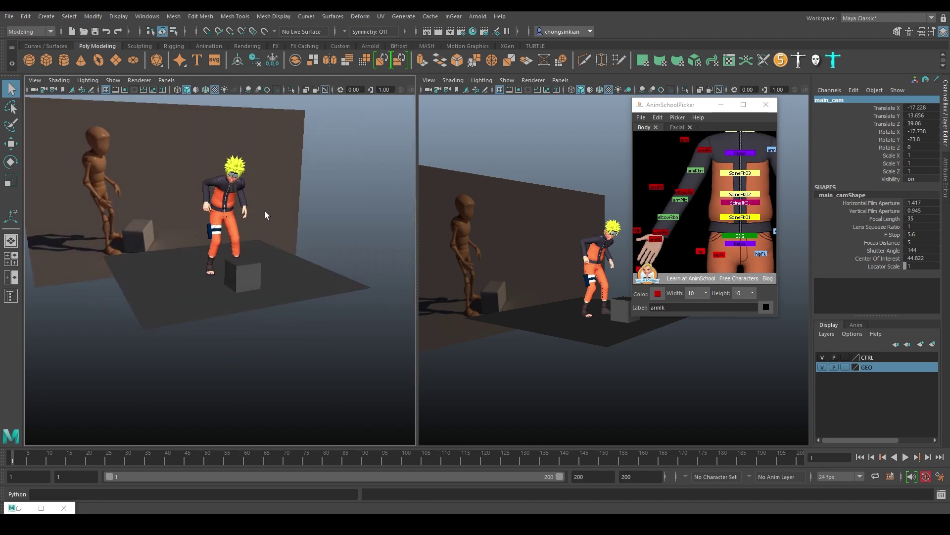
{"action": "left_click", "coordinate": [113, 81]}
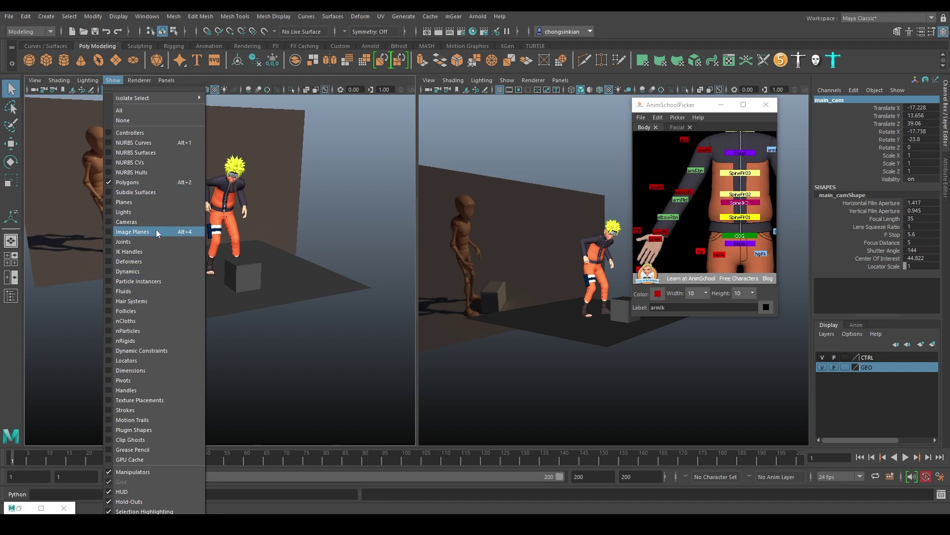
{"action": "left_click", "coordinate": [303, 169]}
{"action": "left_click", "coordinate": [303, 169]}
{"action": "left_click_drag", "start_coordinate": [313, 252], "coordinate": [274, 233], "text": "alt"}
{"action": "right_click_drag", "start_coordinate": [274, 233], "coordinate": [221, 229], "text": "alt"}
{"action": "mouse_move", "coordinate": [222, 263]}
{"action": "left_mouse_down", "text": "alt"}
{"action": "mouse_move", "coordinate": [233, 265]}
{"action": "mouse_move", "coordinate": [228, 257]}
{"action": "left_mouse_up", "text": "alt"}
{"action": "right_click_drag", "start_coordinate": [227, 257], "coordinate": [272, 242], "text": "alt"}
{"action": "left_click_drag", "start_coordinate": [218, 271], "coordinate": [291, 233], "text": "alt"}
{"action": "middle_click_drag", "start_coordinate": [275, 216], "coordinate": [262, 265], "text": "alt"}
{"action": "left_click_drag", "start_coordinate": [259, 278], "coordinate": [280, 275], "text": "alt"}
{"action": "right_click_drag", "start_coordinate": [218, 227], "coordinate": [238, 212], "text": "alt"}
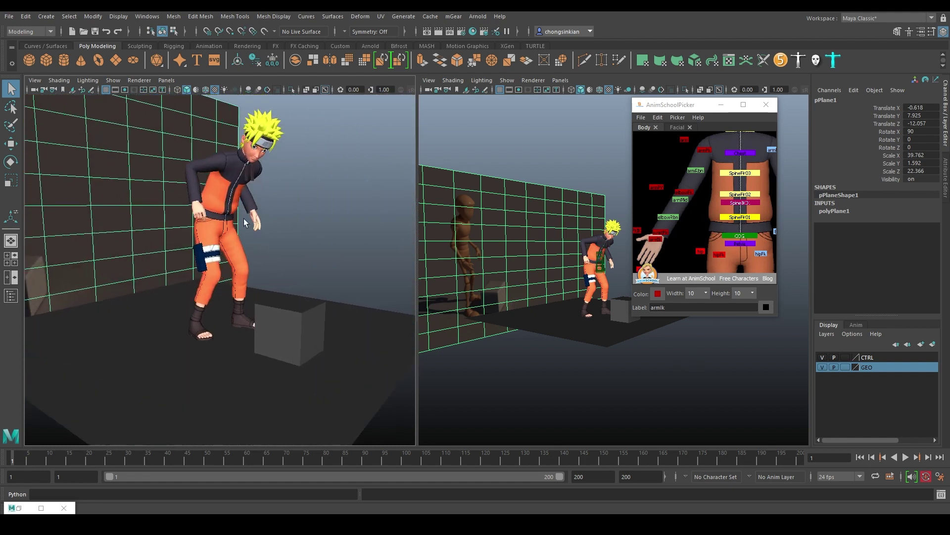
- Turn on the resolution gate and gate mask in the main_cam view
{"action": "left_click", "coordinate": [134, 90]}
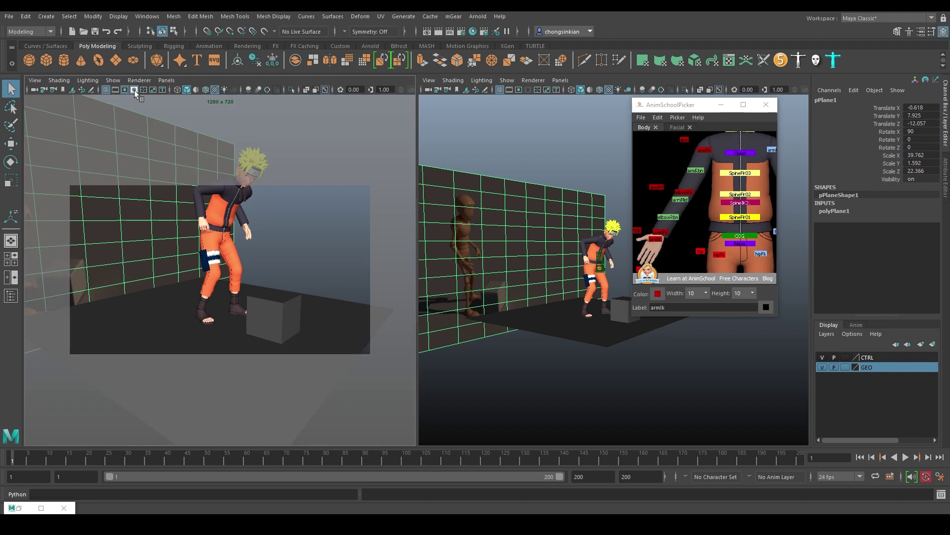
{"action": "left_click", "coordinate": [135, 91]}
{"action": "left_click", "coordinate": [134, 91]}
- Set the render image size preset to HD 1080 and close the render settings
{"action": "left_click", "coordinate": [460, 32]}
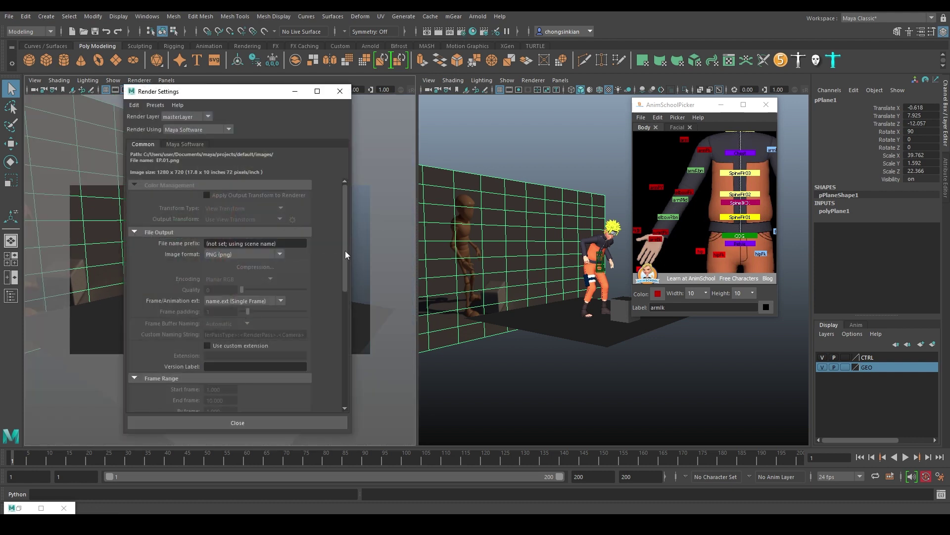
{"action": "scroll", "coordinate": [346, 250], "scroll_direction": "down", "scroll_amount": 7}
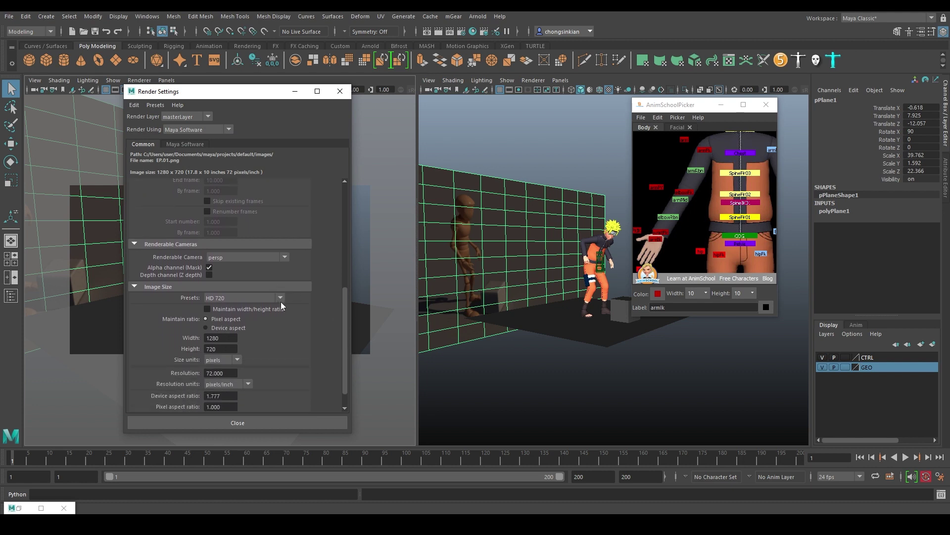
{"action": "left_click", "coordinate": [280, 298]}
{"action": "scroll", "coordinate": [283, 333], "scroll_direction": "down", "scroll_amount": 3}
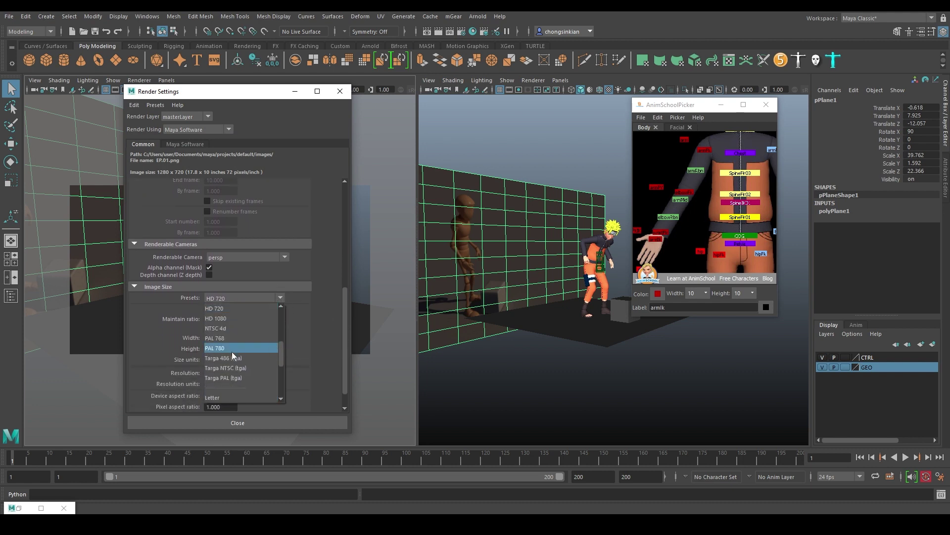
{"action": "left_click", "coordinate": [227, 319]}
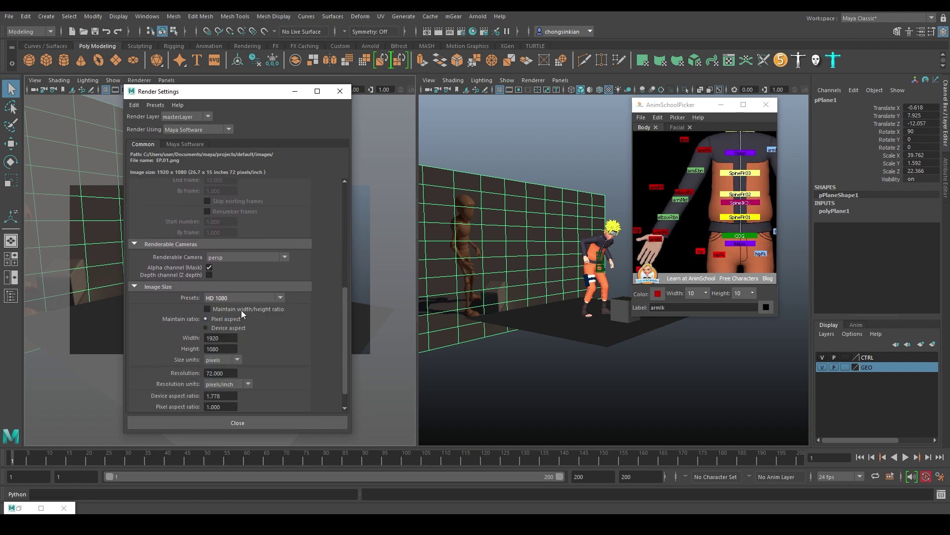
{"action": "left_click", "coordinate": [237, 423]}
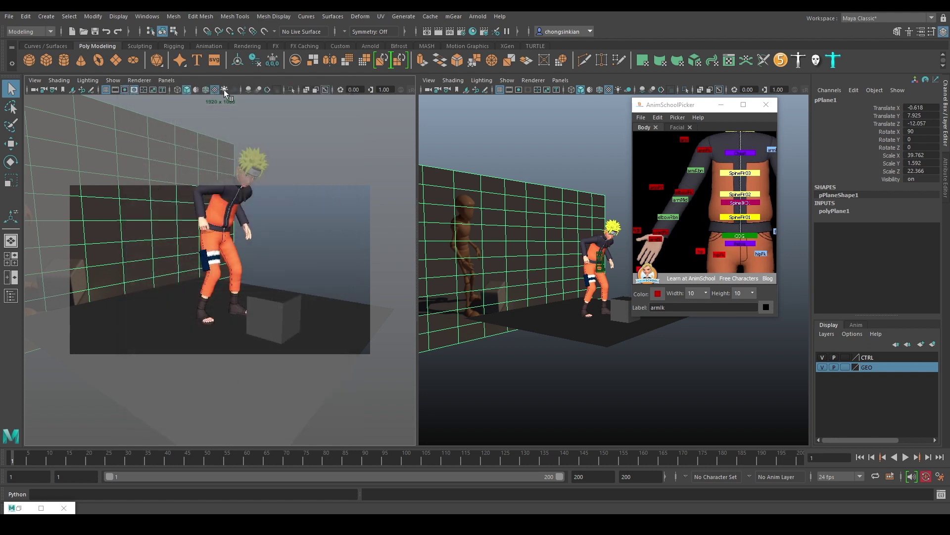
- Set main_cam's gate mask color to black and its gate mask opacity to 1.000
{"action": "left_click", "coordinate": [34, 90]}
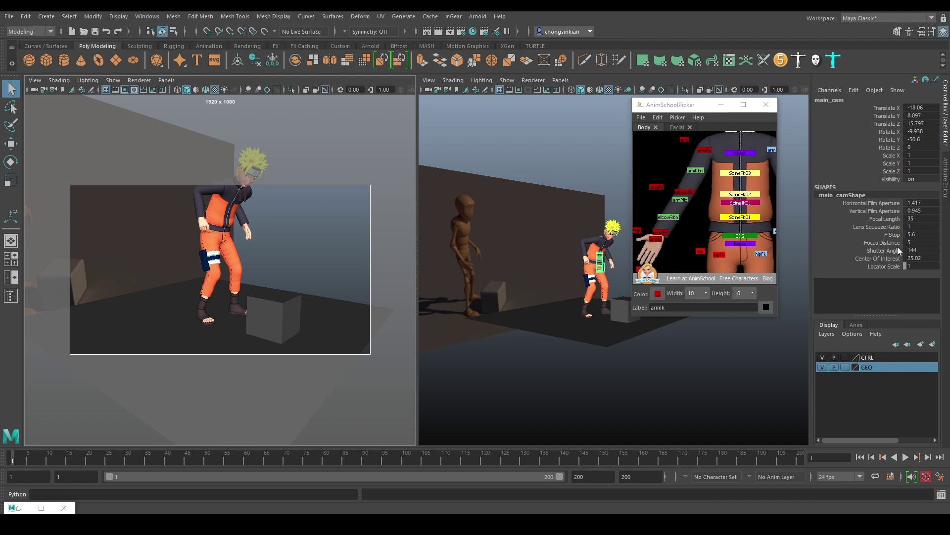
{"action": "key", "text": "ctrl+a"}
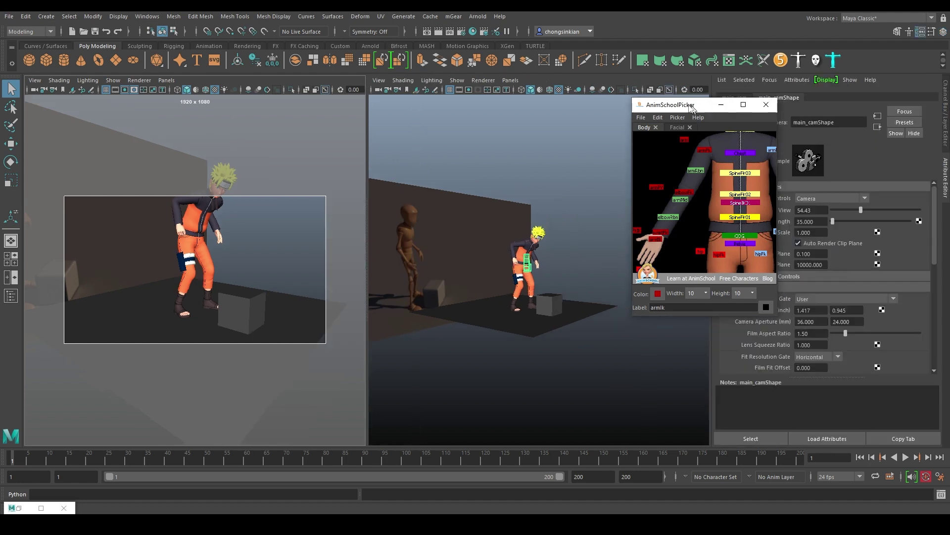
{"action": "left_click_drag", "start_coordinate": [931, 239], "coordinate": [931, 344]}
{"action": "left_click", "coordinate": [753, 293]}
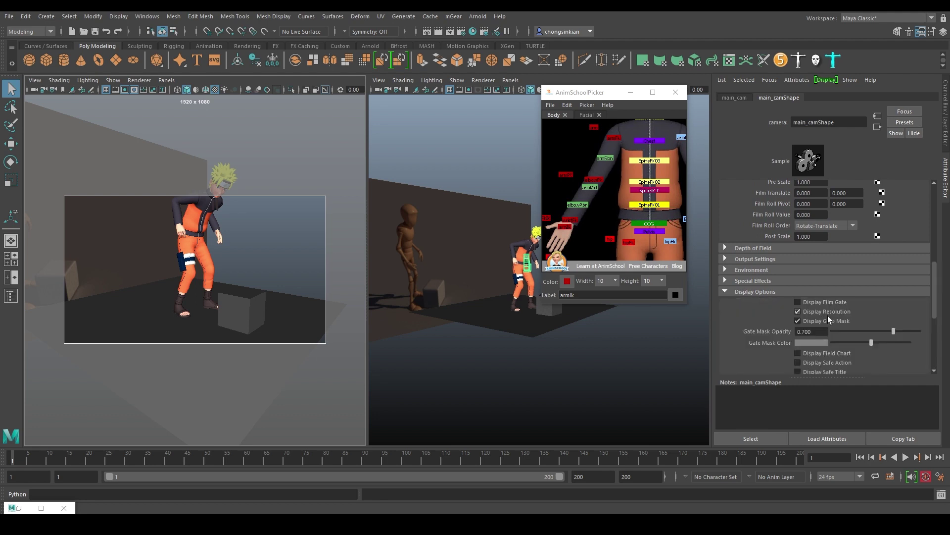
{"action": "left_click_drag", "start_coordinate": [871, 343], "coordinate": [827, 346]}
{"action": "left_click_drag", "start_coordinate": [910, 332], "coordinate": [920, 332]}
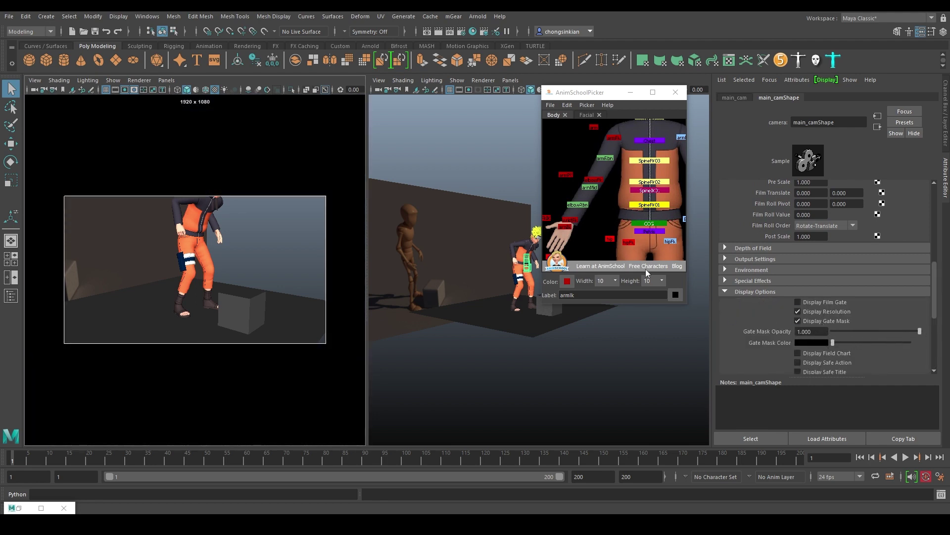
- Clear the selection and reframe main_cam so the whole character and the box fit inside the resolution gate
{"action": "left_click", "coordinate": [295, 228]}
{"action": "left_click_drag", "start_coordinate": [241, 235], "coordinate": [225, 278], "text": "alt"}
{"action": "mouse_move", "coordinate": [219, 270]}
{"action": "right_mouse_down"}
{"action": "mouse_move", "coordinate": [283, 254]}
{"action": "mouse_move", "coordinate": [215, 256]}
{"action": "right_mouse_up"}
{"action": "left_click_drag", "start_coordinate": [206, 275], "coordinate": [223, 281], "text": "alt"}
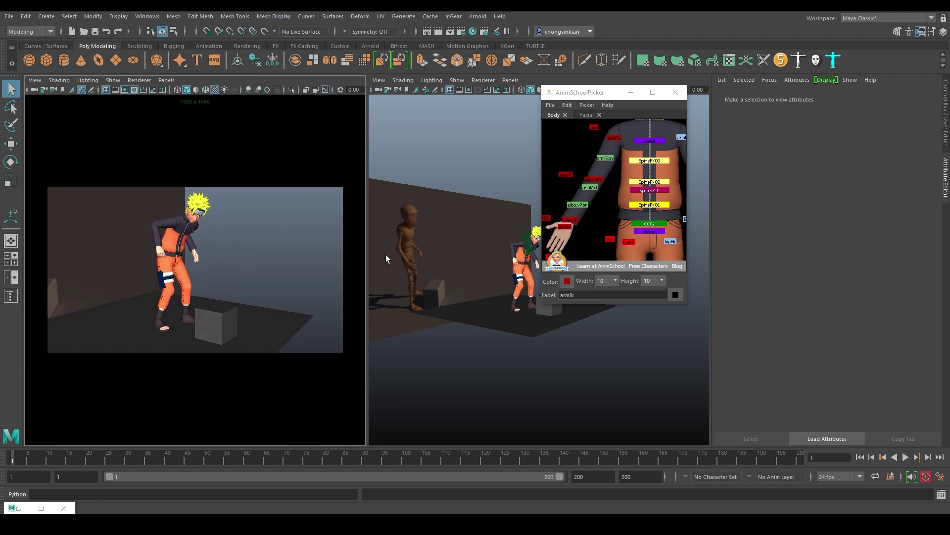
- Move and rotate the right arm IK control to refine the hand resting near the character's hip
{"action": "left_click_drag", "start_coordinate": [482, 174], "coordinate": [421, 171], "text": "alt"}
{"action": "right_click_drag", "start_coordinate": [427, 218], "coordinate": [495, 242], "text": "alt"}
{"action": "middle_click_drag", "start_coordinate": [489, 236], "coordinate": [563, 233], "text": "alt"}
{"action": "left_click", "coordinate": [569, 220]}
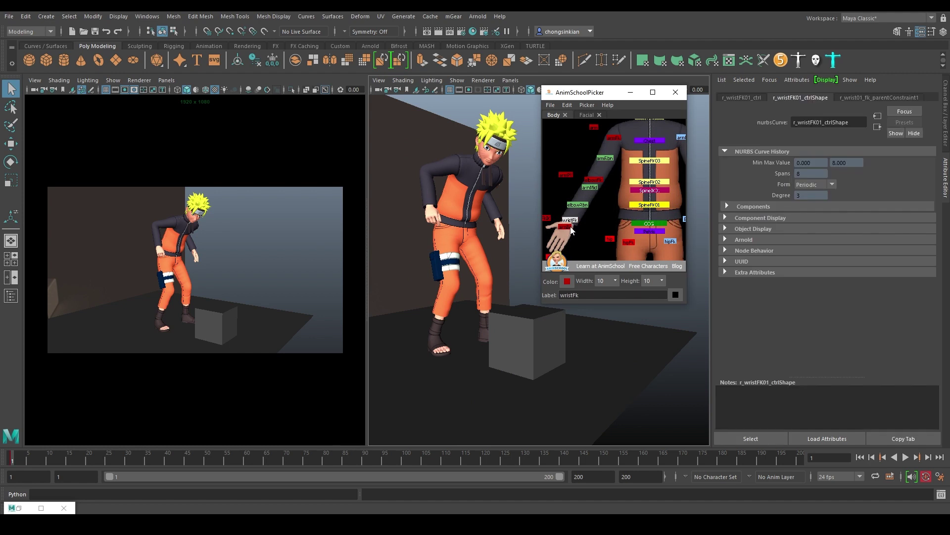
{"action": "key", "text": "w"}
{"action": "left_click", "coordinate": [566, 228]}
{"action": "left_click_drag", "start_coordinate": [432, 210], "coordinate": [445, 229]}
{"action": "key", "text": "e"}
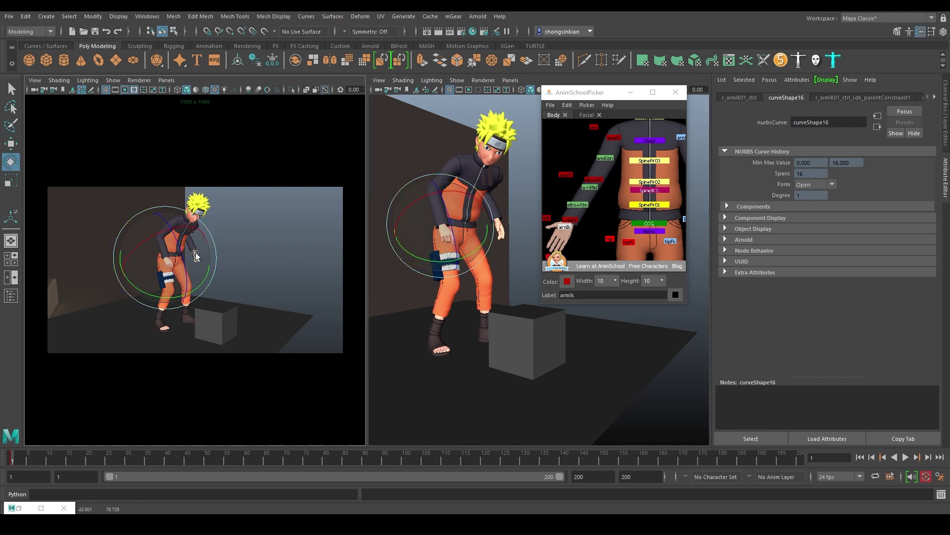
{"action": "left_click_drag", "start_coordinate": [171, 276], "coordinate": [169, 257]}
{"action": "key", "text": "w"}
{"action": "key", "text": "q"}
- Rotate the left arm IK control to adjust the hand's angle
{"action": "middle_click_drag", "start_coordinate": [611, 203], "coordinate": [534, 189]}
{"action": "left_click", "coordinate": [665, 204]}
{"action": "key", "text": "e"}
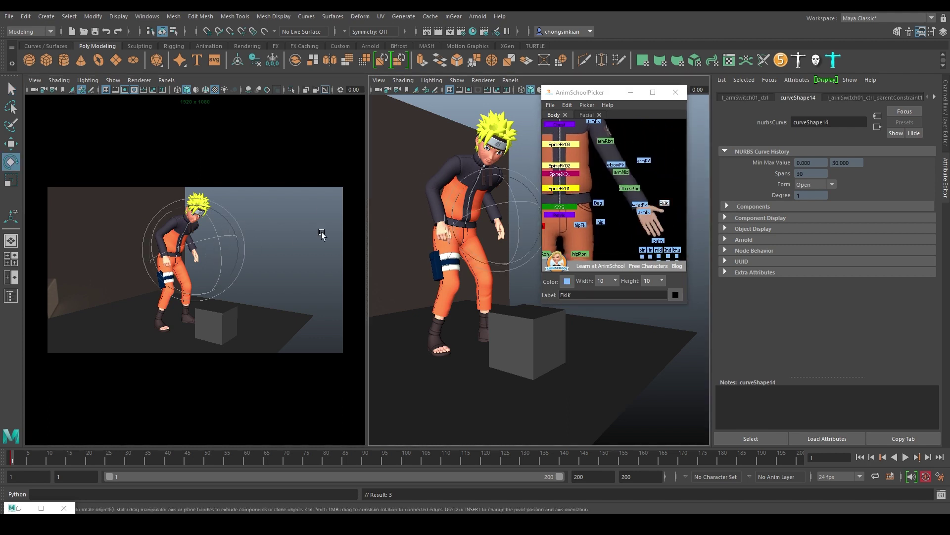
{"action": "left_click", "coordinate": [644, 212]}
{"action": "left_click_drag", "start_coordinate": [207, 239], "coordinate": [222, 268]}
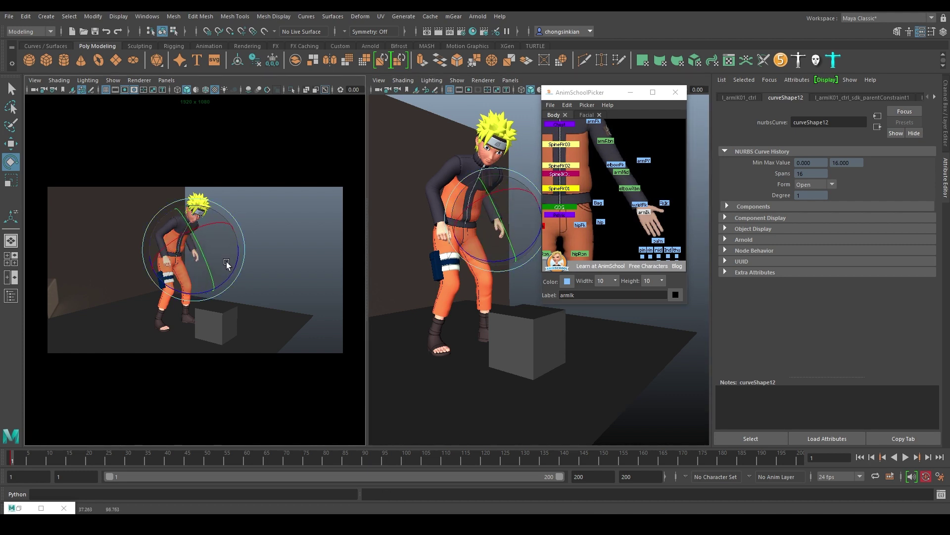
- Rotate the head control so the character looks further down toward the box
{"action": "key", "text": "q"}
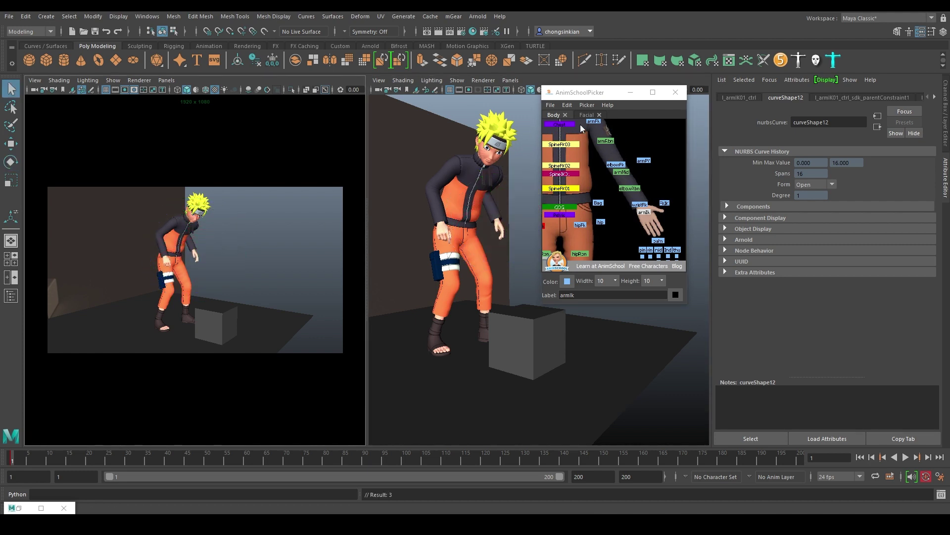
{"action": "middle_click_drag", "start_coordinate": [583, 142], "coordinate": [616, 180]}
{"action": "left_click", "coordinate": [616, 180]}
{"action": "key", "text": "e"}
{"action": "mouse_move", "coordinate": [198, 227]}
{"action": "left_mouse_down"}
{"action": "mouse_move", "coordinate": [201, 215]}
{"action": "mouse_move", "coordinate": [192, 233]}
{"action": "mouse_move", "coordinate": [189, 224]}
{"action": "left_mouse_up"}
{"action": "key", "text": "q"}
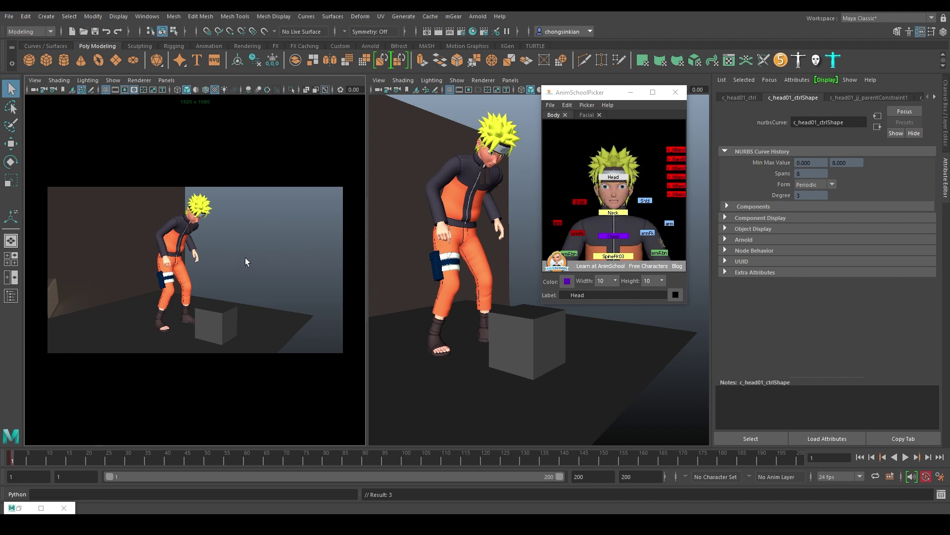
- Show the rig's control curves in the perspective view around the character's left hand
{"action": "scroll", "coordinate": [230, 256], "scroll_direction": "up", "scroll_amount": 6}
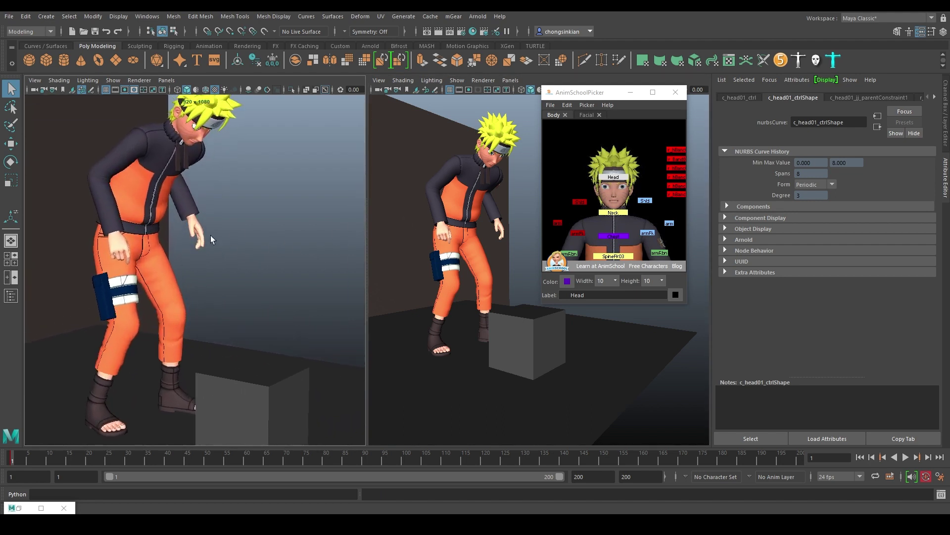
{"action": "right_click_drag", "start_coordinate": [488, 229], "coordinate": [452, 225], "text": "alt"}
{"action": "left_click_drag", "start_coordinate": [481, 235], "coordinate": [436, 247], "text": "alt"}
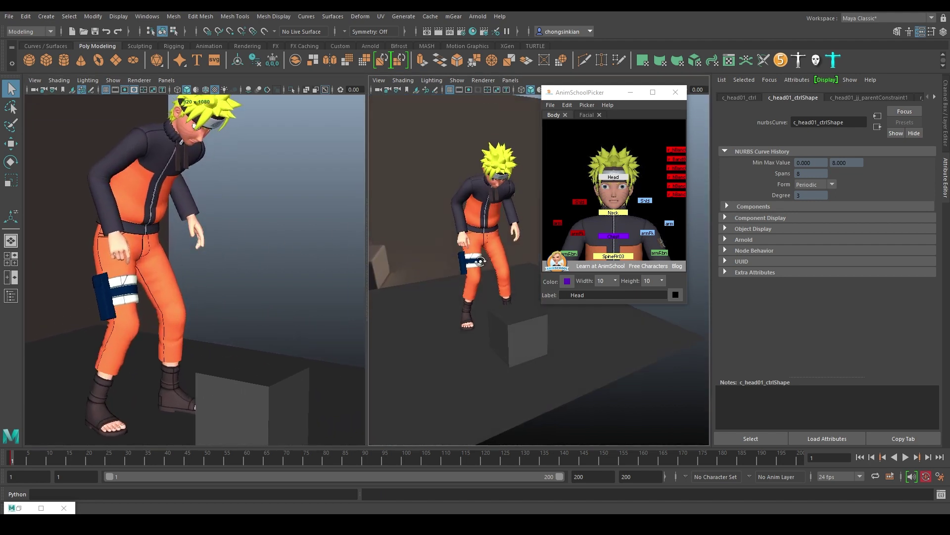
{"action": "right_click_drag", "start_coordinate": [460, 243], "coordinate": [642, 234], "text": "alt"}
{"action": "middle_click_drag", "start_coordinate": [460, 258], "coordinate": [463, 297], "text": "alt"}
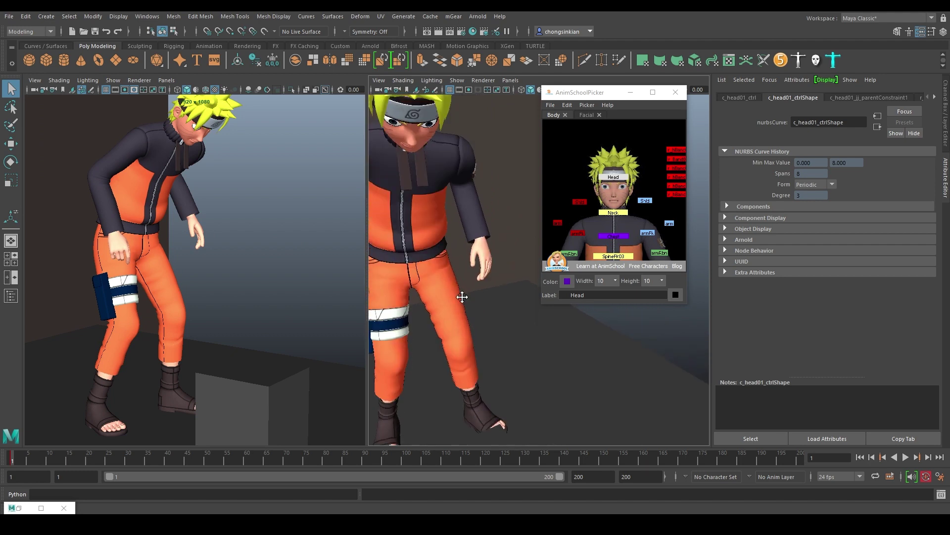
{"action": "left_click_drag", "start_coordinate": [465, 297], "coordinate": [460, 271], "text": "alt"}
{"action": "scroll", "coordinate": [448, 273], "scroll_direction": "up", "scroll_amount": 5}
{"action": "middle_click_drag", "start_coordinate": [459, 268], "coordinate": [546, 245], "text": "alt"}
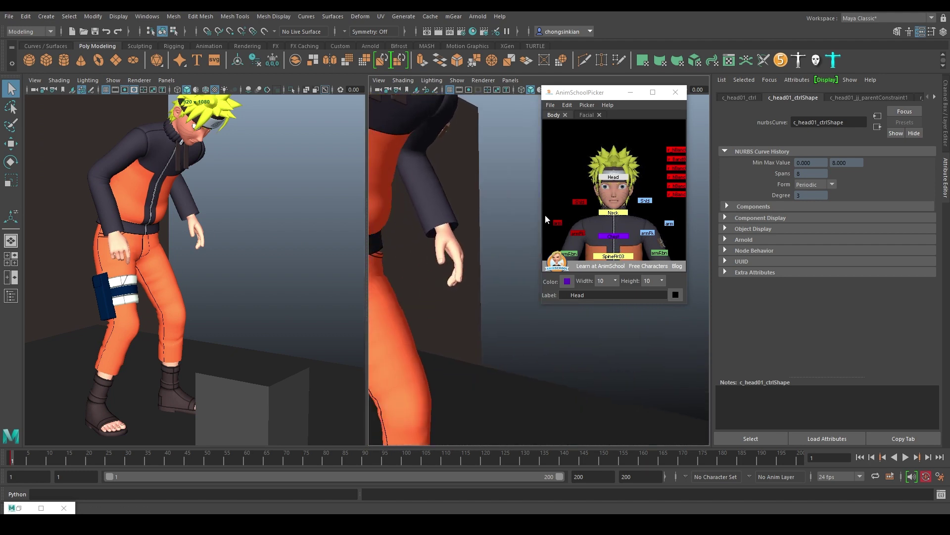
{"action": "key", "text": "alt+1"}
- Rotate the left index finger's joint controls, including its fingertip, to bend the finger naturally
{"action": "left_click", "coordinate": [463, 249]}
{"action": "key", "text": "f"}
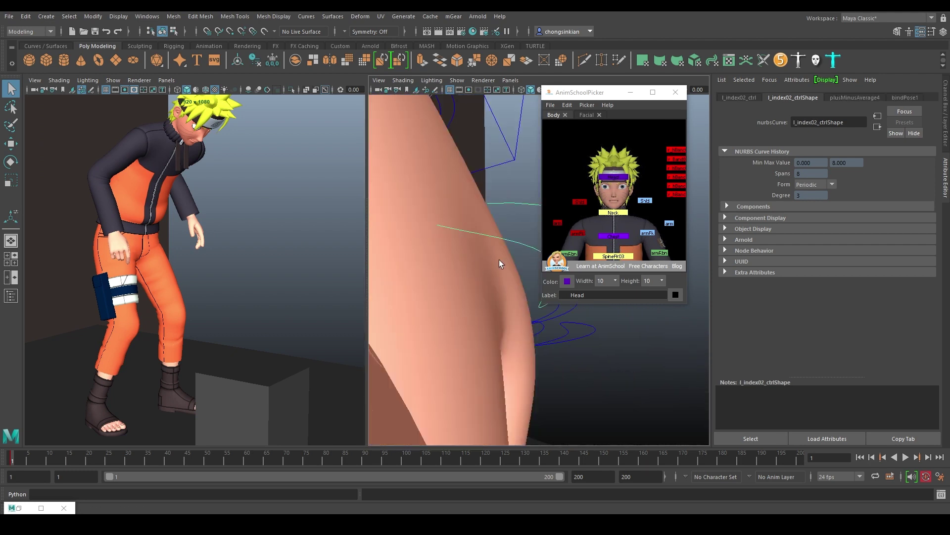
{"action": "scroll", "coordinate": [498, 259], "scroll_direction": "down", "scroll_amount": 8}
{"action": "left_click_drag", "start_coordinate": [490, 250], "coordinate": [468, 251], "text": "alt"}
{"action": "key", "text": "e"}
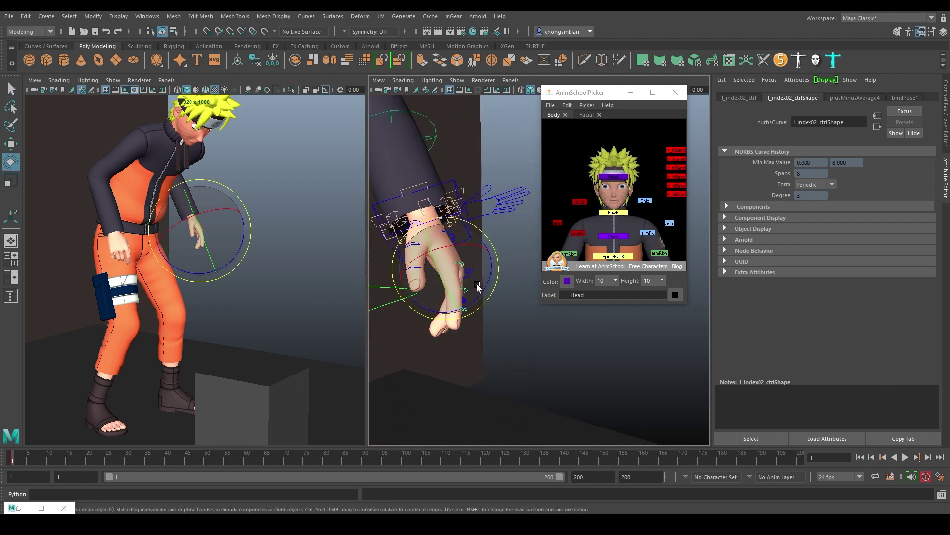
{"action": "mouse_move", "coordinate": [485, 287]}
{"action": "left_mouse_down"}
{"action": "mouse_move", "coordinate": [493, 275]}
{"action": "mouse_move", "coordinate": [481, 287]}
{"action": "mouse_move", "coordinate": [486, 341]}
{"action": "mouse_move", "coordinate": [470, 317]}
{"action": "mouse_move", "coordinate": [478, 302]}
{"action": "left_mouse_up"}
{"action": "key", "text": "q"}
{"action": "key", "text": "e"}
{"action": "key", "text": "q"}
{"action": "left_click", "coordinate": [472, 309]}
{"action": "key", "text": "e"}
{"action": "key", "text": "q"}
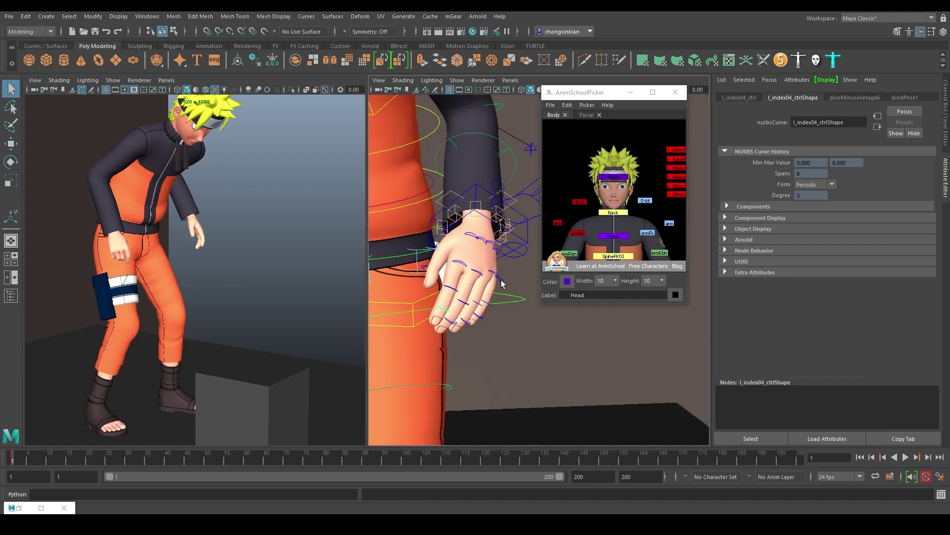
- Rotate the joint controls of the left hand's other fingers to give the hand a relaxed curl
{"action": "left_click", "coordinate": [500, 282]}
{"action": "left_click_drag", "start_coordinate": [487, 340], "coordinate": [496, 281], "text": "alt"}
{"action": "key", "text": "e"}
{"action": "key", "text": "q"}
{"action": "left_click", "coordinate": [480, 303]}
{"action": "mouse_move", "coordinate": [465, 340]}
{"action": "left_mouse_down", "text": "alt"}
{"action": "mouse_move", "coordinate": [514, 335]}
{"action": "mouse_move", "coordinate": [463, 350]}
{"action": "left_mouse_up", "text": "alt"}
{"action": "key", "text": "e"}
{"action": "key", "text": "q"}
- Adjust the bend of the left ring fingertip and the neighbouring selected finger controls
{"action": "left_click", "coordinate": [492, 302]}
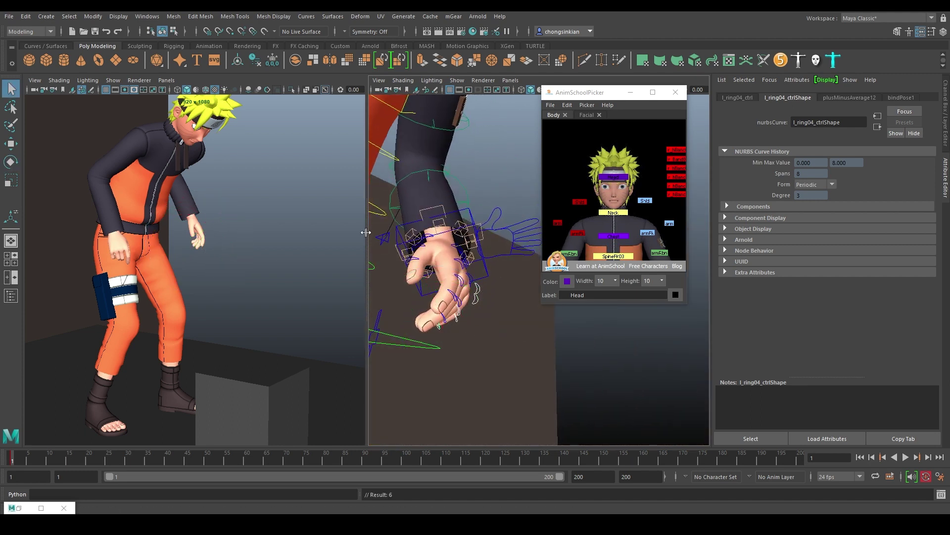
{"action": "left_click", "coordinate": [454, 303]}
{"action": "key", "text": "e"}
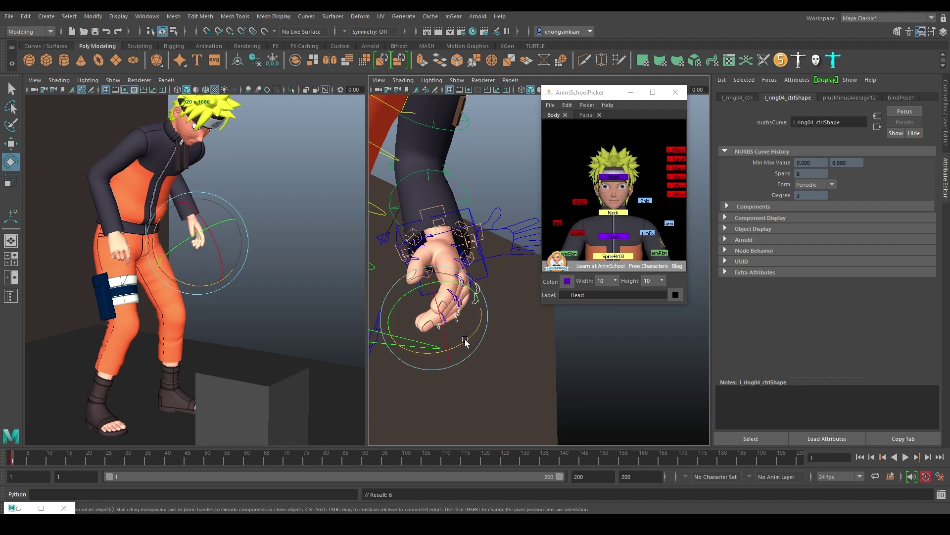
{"action": "left_click_drag", "start_coordinate": [465, 340], "coordinate": [467, 339]}
{"action": "left_click", "coordinate": [474, 337]}
{"action": "key", "text": "q"}
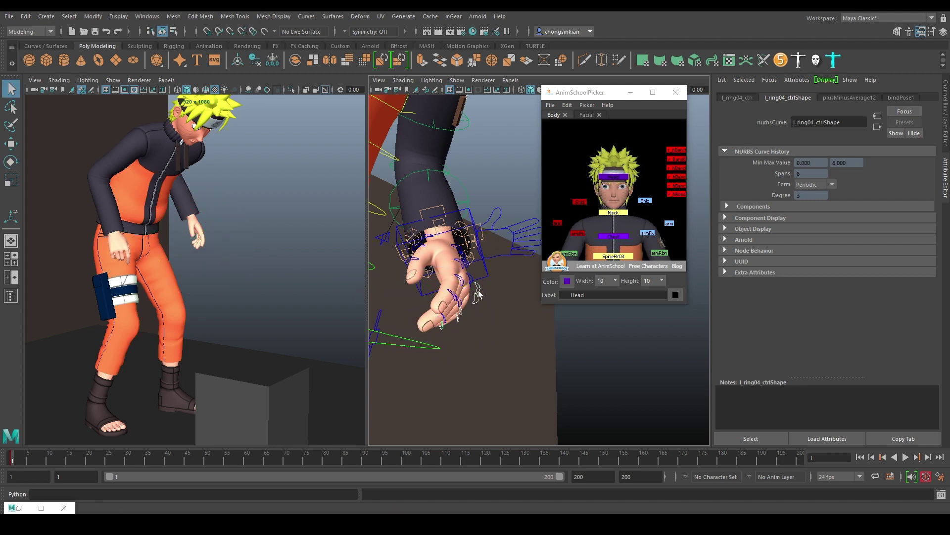
- Rotate the left pinky's second joint control to refine the finger's curl
{"action": "left_click_drag", "start_coordinate": [482, 300], "coordinate": [482, 323], "text": "alt"}
{"action": "left_click", "coordinate": [465, 330]}
{"action": "key", "text": "e"}
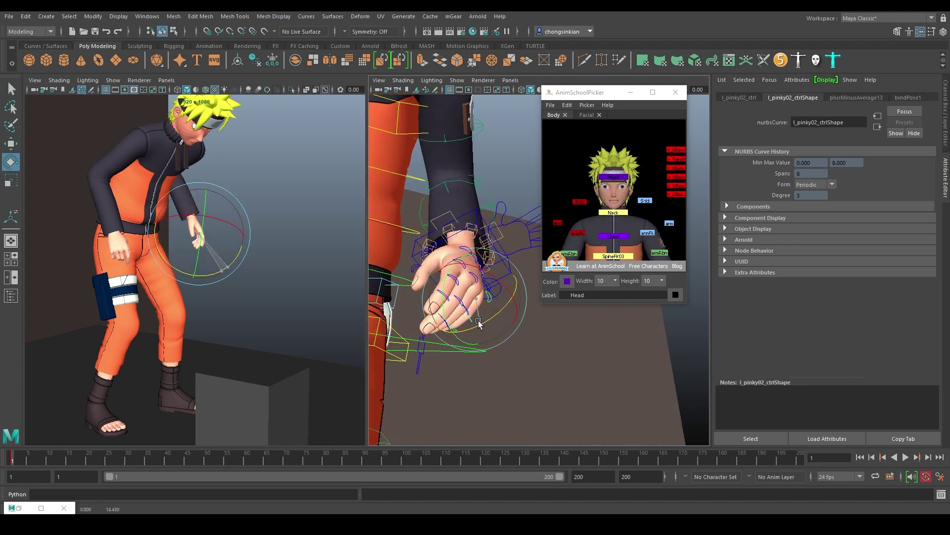
{"action": "key", "text": "q"}
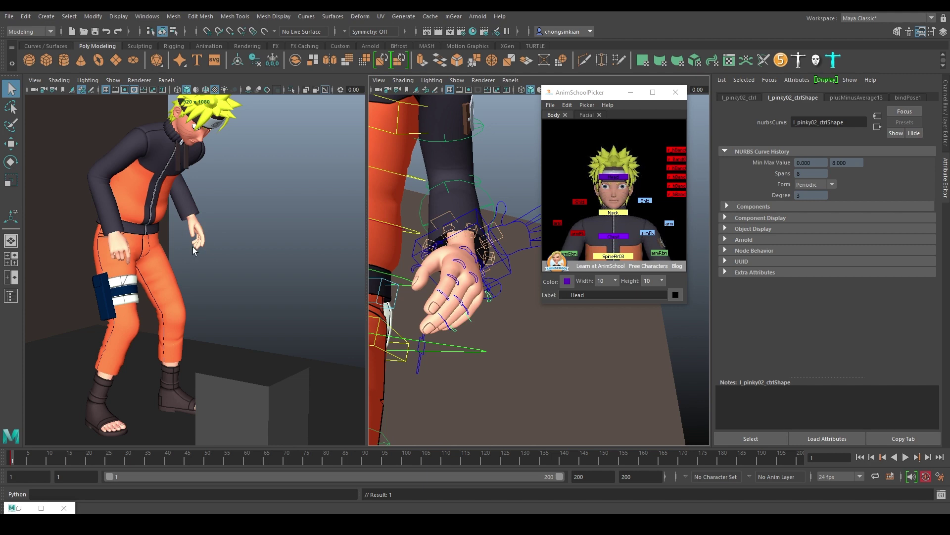
- Move the left arm IK control to lower the left hand in the main camera view
{"action": "scroll", "coordinate": [463, 218], "scroll_direction": "down", "scroll_amount": 10}
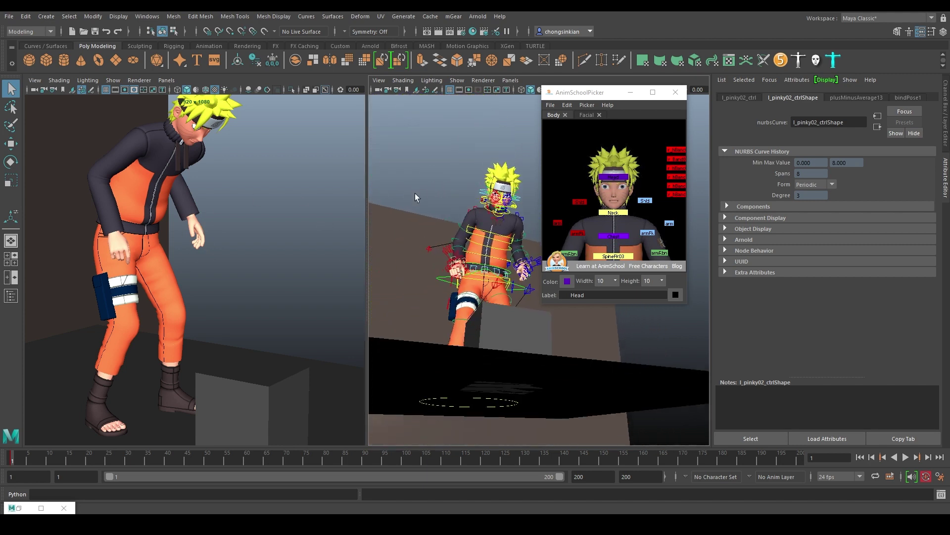
{"action": "left_click_drag", "start_coordinate": [483, 213], "coordinate": [546, 276], "text": "alt"}
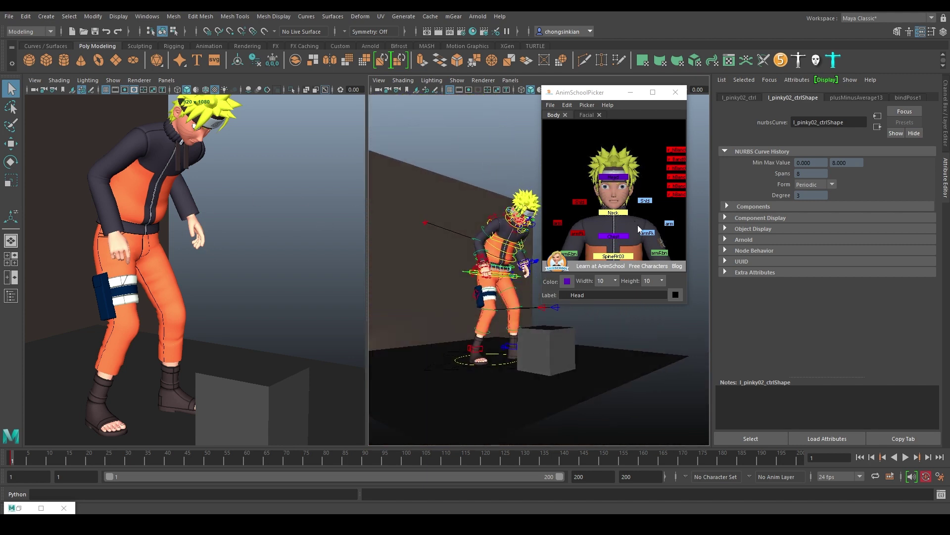
{"action": "middle_click_drag", "start_coordinate": [637, 221], "coordinate": [600, 174]}
{"action": "left_click", "coordinate": [626, 180]}
{"action": "left_click", "coordinate": [627, 188]}
{"action": "key", "text": "w"}
{"action": "left_click_drag", "start_coordinate": [192, 169], "coordinate": [192, 190]}
{"action": "key", "text": "q"}
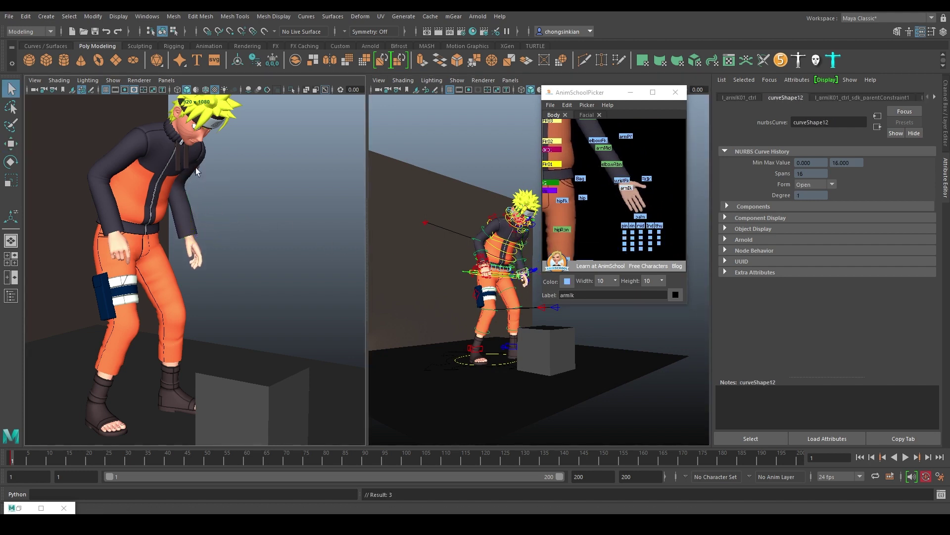
- Fine-tune the left arm IK control's position so the hand hangs closer to the thigh
{"action": "key", "text": "w"}
{"action": "left_click_drag", "start_coordinate": [189, 236], "coordinate": [184, 220]}
{"action": "key", "text": "q"}
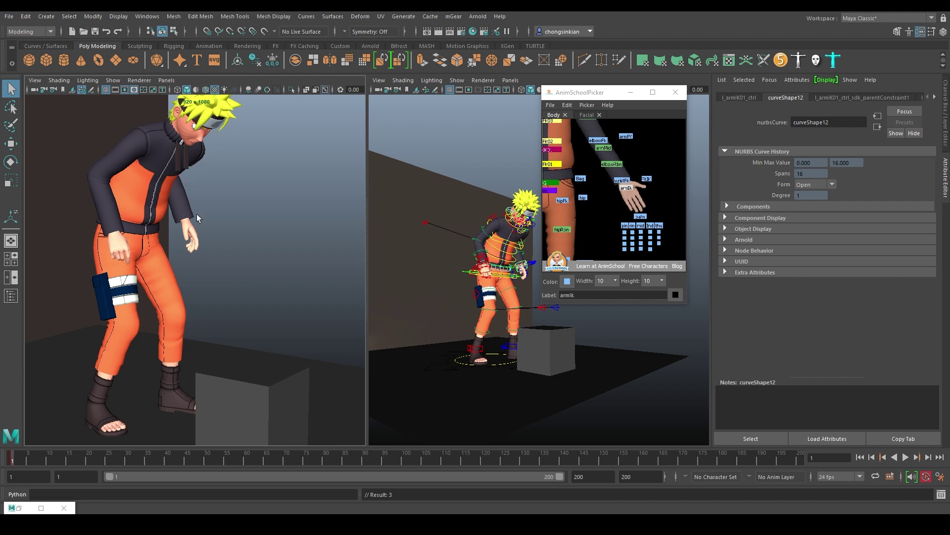
{"action": "key", "text": "w"}
{"action": "left_click_drag", "start_coordinate": [185, 221], "coordinate": [183, 238]}
{"action": "key", "text": "q"}
{"action": "key", "text": "w"}
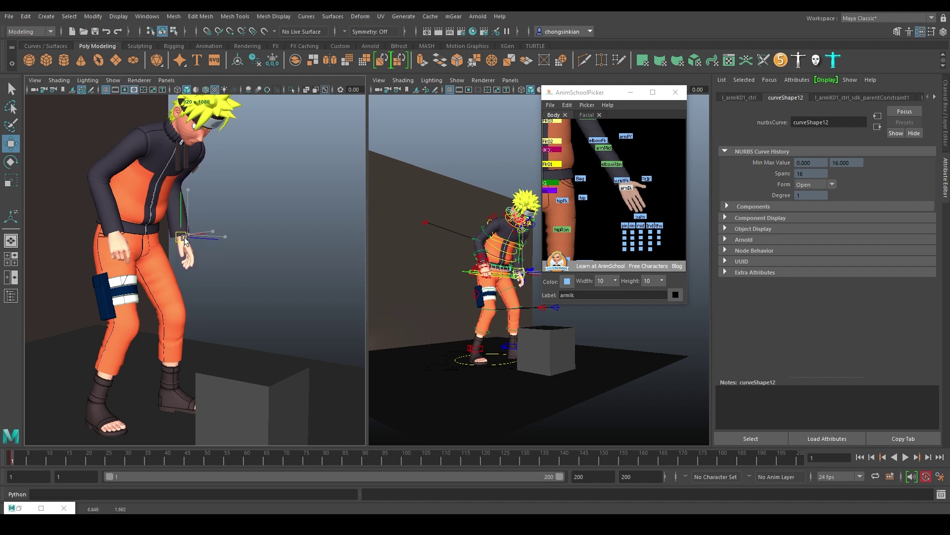
{"action": "key", "text": "q"}
{"action": "key", "text": "w"}
{"action": "key", "text": "q"}
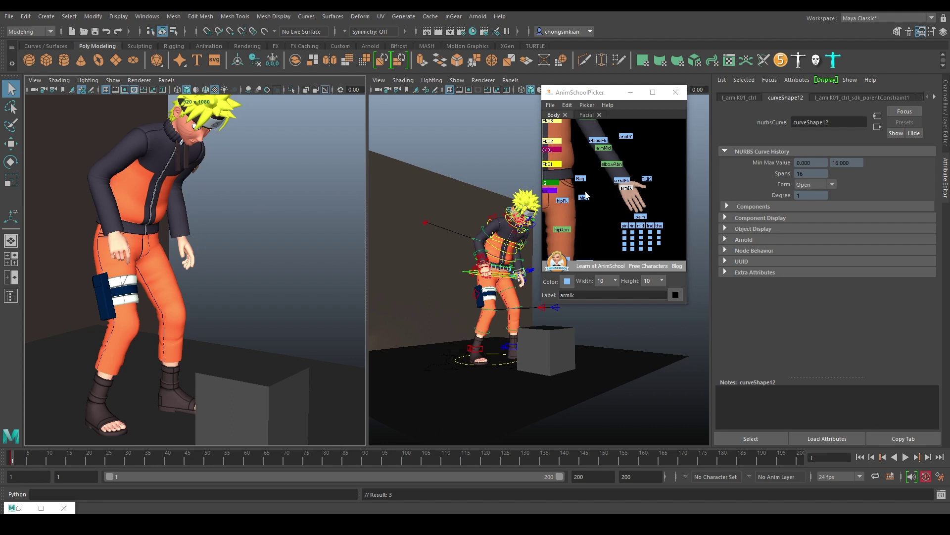
- Move the right arm IK control up and back from the hip and adjust the hand's rotation
{"action": "middle_click_drag", "start_coordinate": [591, 193], "coordinate": [665, 202], "text": "alt"}
{"action": "middle_click_drag", "start_coordinate": [555, 204], "coordinate": [639, 211], "text": "alt"}
{"action": "left_click", "coordinate": [622, 205]}
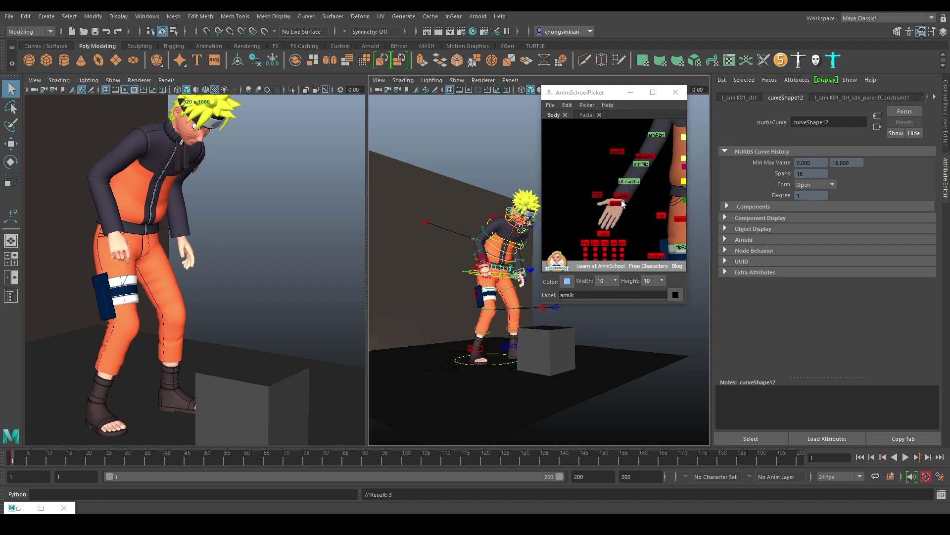
{"action": "left_click", "coordinate": [632, 202]}
{"action": "left_click", "coordinate": [617, 203]}
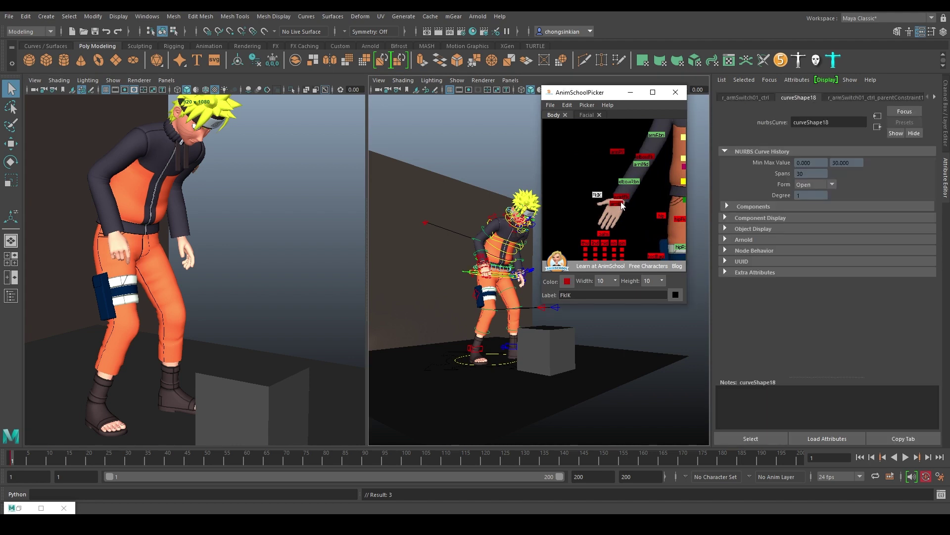
{"action": "key", "text": "w"}
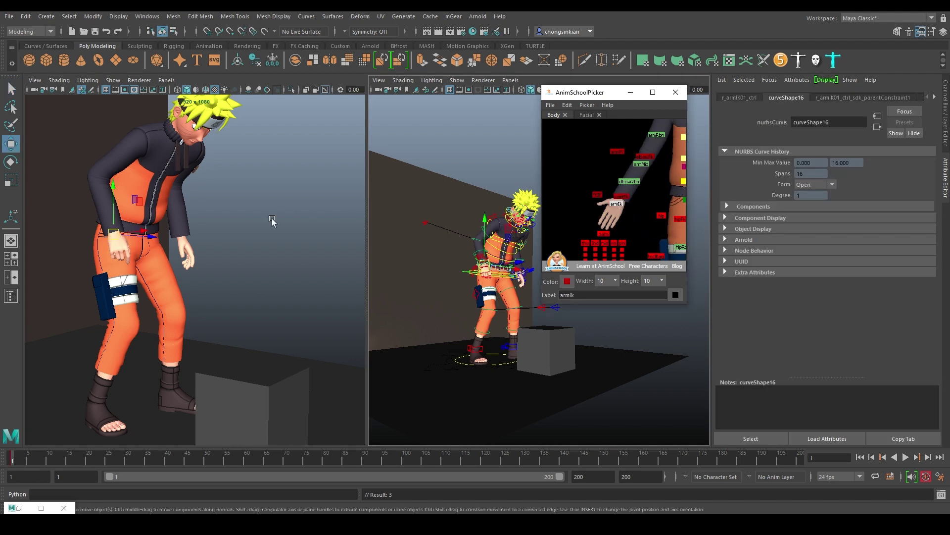
{"action": "left_click_drag", "start_coordinate": [121, 237], "coordinate": [98, 213]}
{"action": "key", "text": "e"}
{"action": "key", "text": "w"}
{"action": "key", "text": "e"}
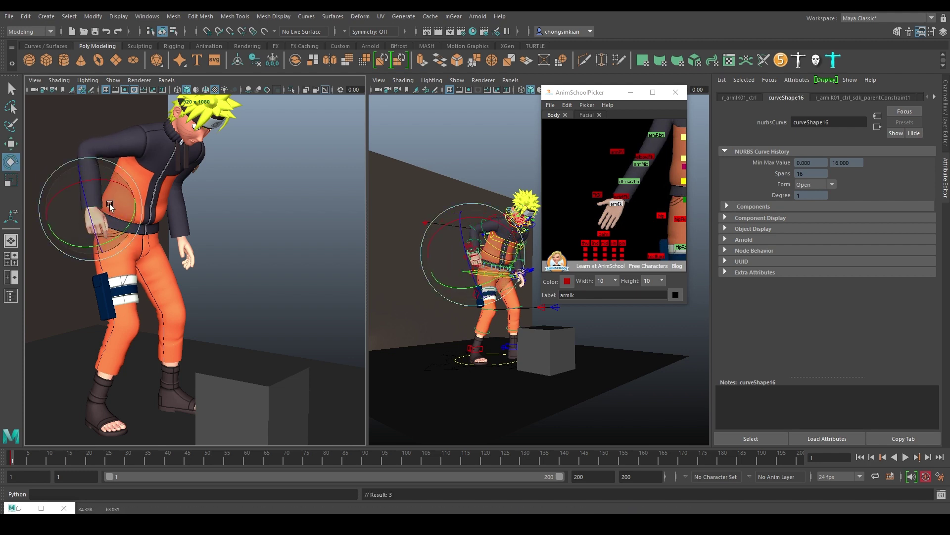
- Refine the right arm IK control's position and rotation so the hand sits behind the hip with the elbow bent
{"action": "key", "text": "w"}
{"action": "left_click_drag", "start_coordinate": [92, 209], "coordinate": [105, 227]}
{"action": "key", "text": "e"}
{"action": "key", "text": "w"}
{"action": "key", "text": "e"}
{"action": "key", "text": "q"}
{"action": "left_click", "coordinate": [412, 232]}
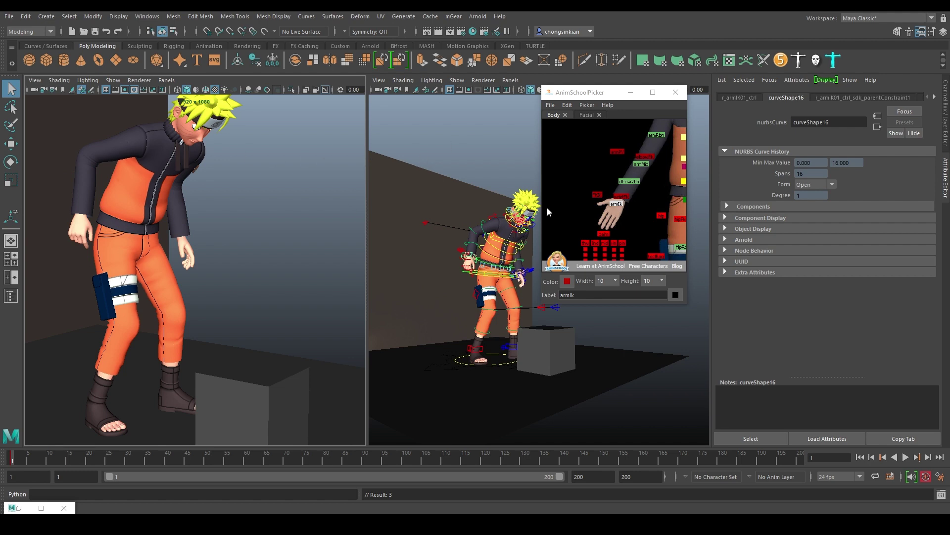
- Set the right palm control's Fist attribute to 8.7 to close the hand
{"action": "left_click", "coordinate": [617, 151]}
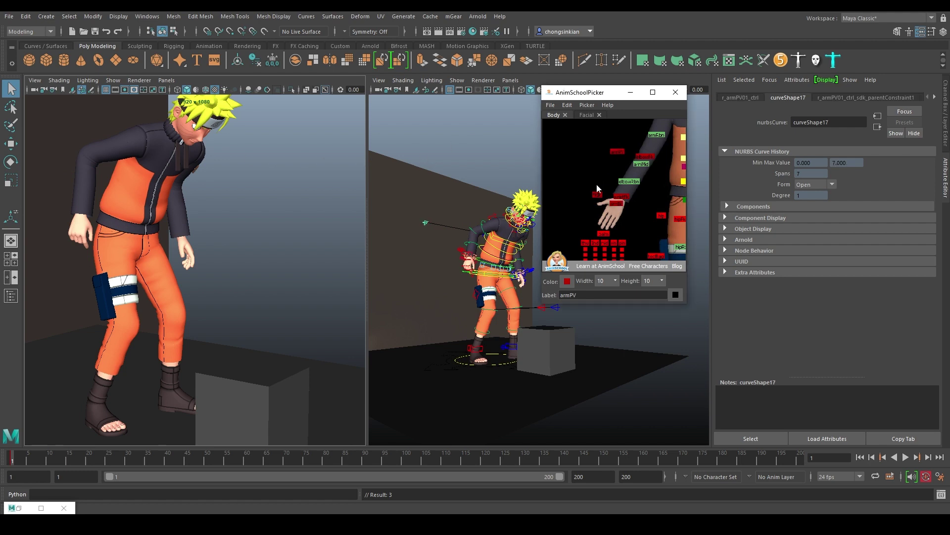
{"action": "left_click", "coordinate": [605, 234]}
{"action": "left_click", "coordinate": [946, 113]}
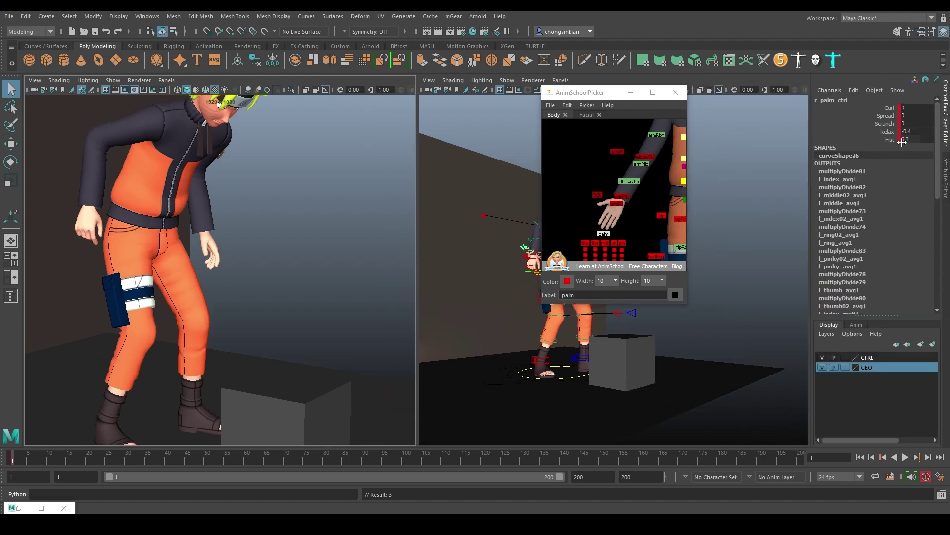
{"action": "left_click", "coordinate": [857, 140]}
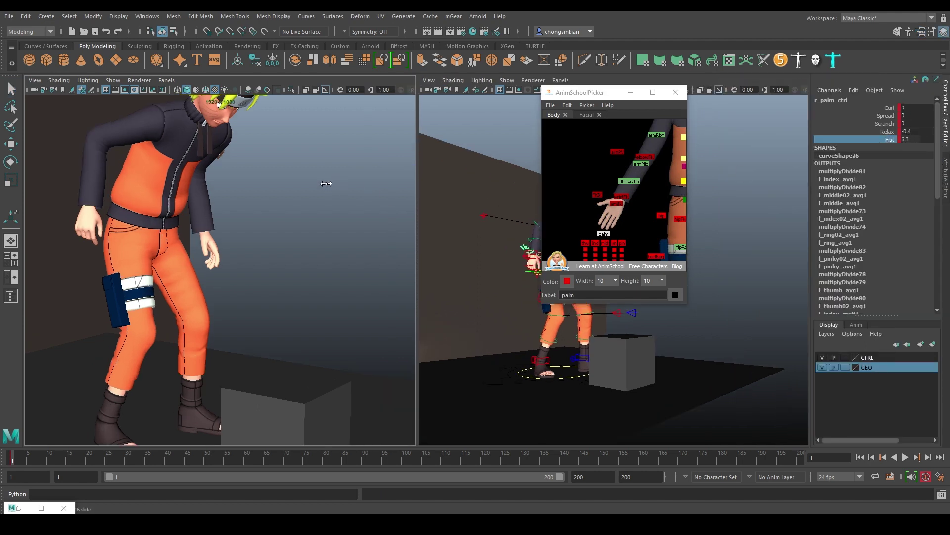
{"action": "mouse_move", "coordinate": [330, 184]}
{"action": "middle_mouse_down"}
{"action": "mouse_move", "coordinate": [363, 182]}
{"action": "mouse_move", "coordinate": [319, 197]}
{"action": "middle_mouse_up"}
- Rotate the right index finger's third joint control to adjust its curl in the fist
{"action": "key", "text": "f"}
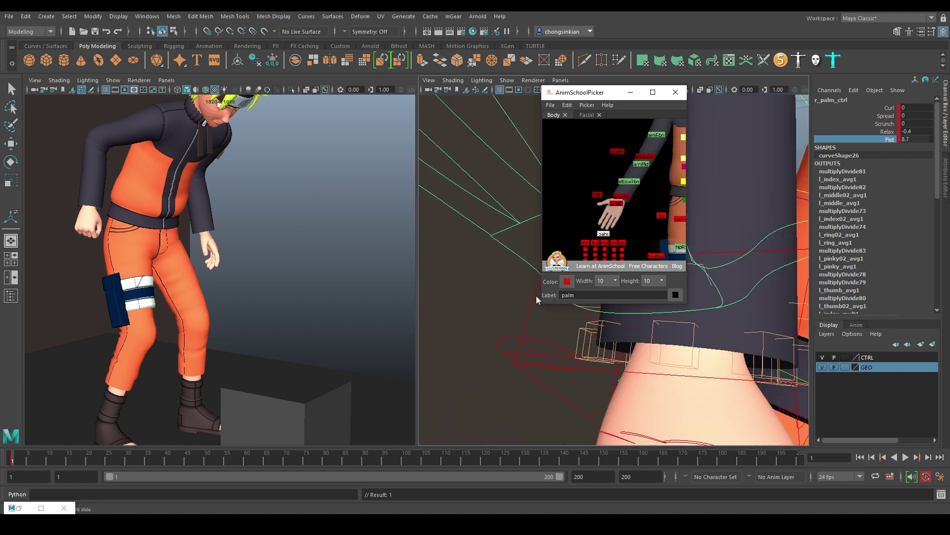
{"action": "right_click_drag", "start_coordinate": [537, 300], "coordinate": [515, 221], "text": "alt"}
{"action": "left_click_drag", "start_coordinate": [583, 95], "coordinate": [809, 221]}
{"action": "left_click_drag", "start_coordinate": [625, 312], "coordinate": [581, 304], "text": "alt"}
{"action": "left_click", "coordinate": [599, 345]}
{"action": "key", "text": "e"}
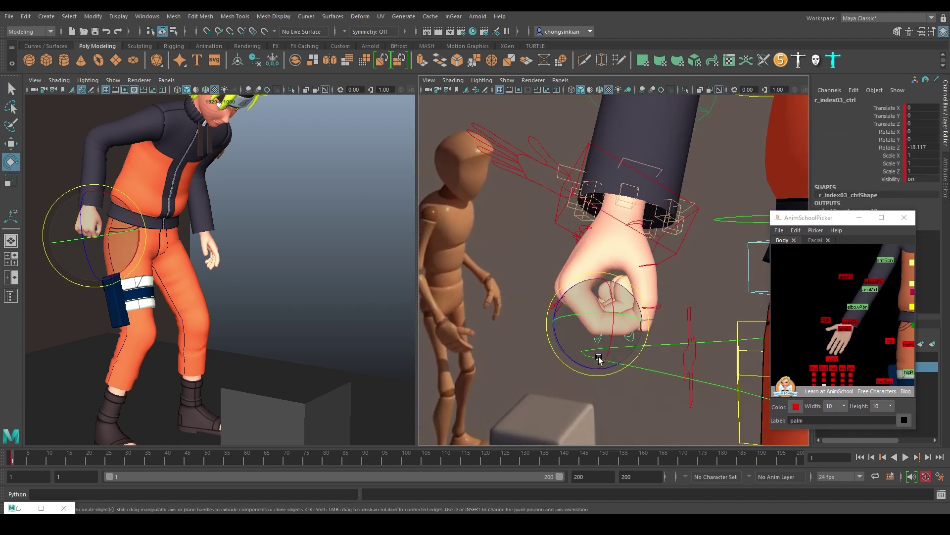
{"action": "left_click_drag", "start_coordinate": [599, 345], "coordinate": [578, 367]}
- Rotate the right thumb's second joint and base controls to bend the thumb toward the fingers
{"action": "left_click", "coordinate": [642, 224]}
{"action": "left_click_drag", "start_coordinate": [642, 225], "coordinate": [694, 264]}
{"action": "left_click", "coordinate": [651, 283]}
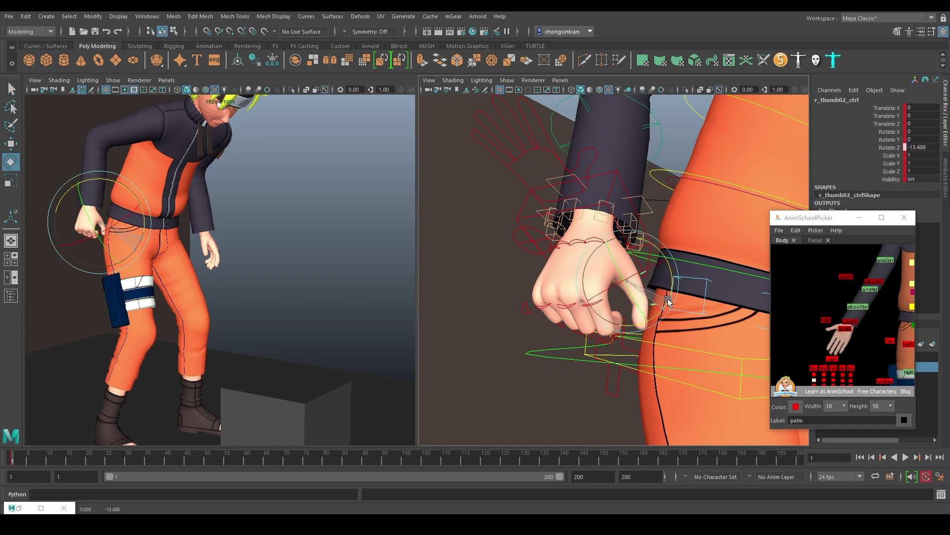
{"action": "key", "text": "q"}
{"action": "left_click", "coordinate": [628, 255]}
{"action": "left_click", "coordinate": [632, 245]}
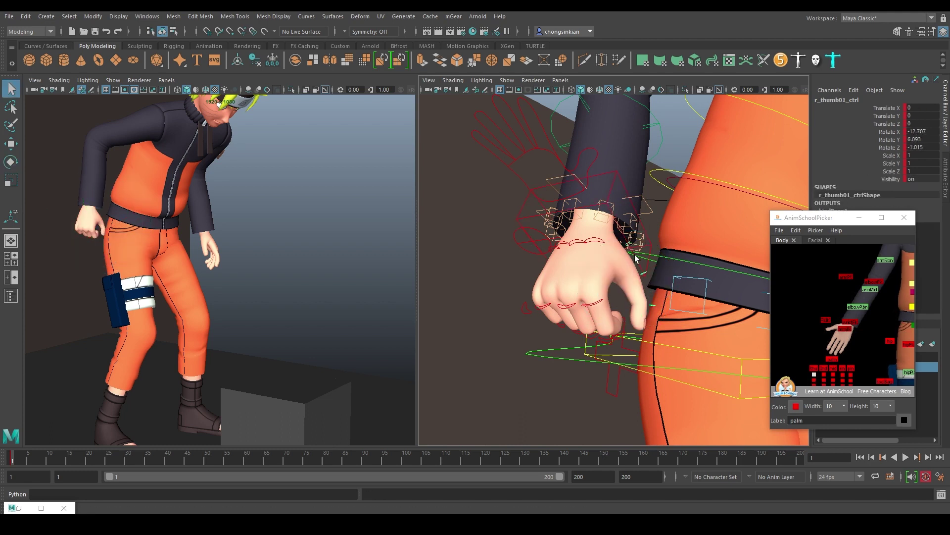
{"action": "key", "text": "e"}
{"action": "left_click_drag", "start_coordinate": [632, 253], "coordinate": [642, 286]}
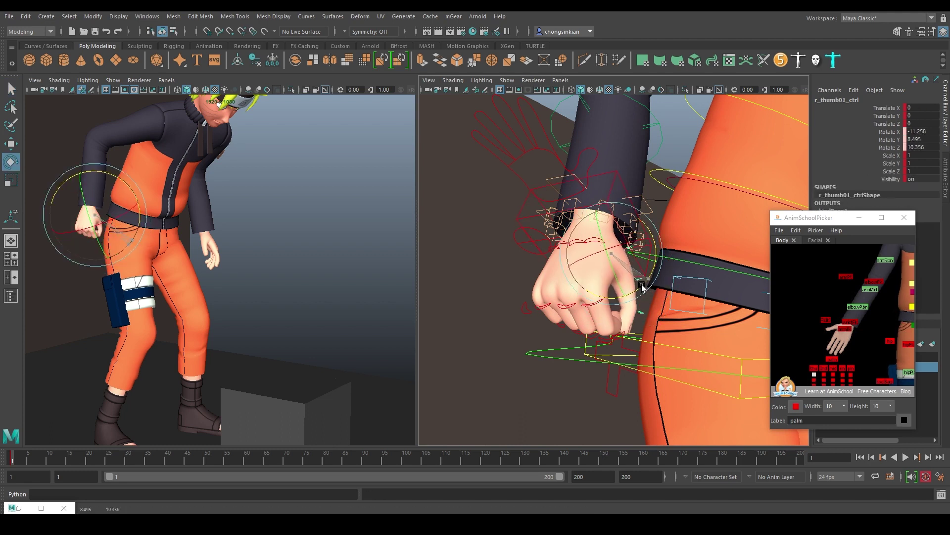
- Refine the right thumb's bend and rotate its base control so the thumb rests beside the fist
{"action": "left_click", "coordinate": [630, 317]}
{"action": "left_click_drag", "start_coordinate": [636, 321], "coordinate": [561, 302]}
{"action": "key", "text": "q"}
{"action": "left_click", "coordinate": [624, 205]}
{"action": "key", "text": "e"}
{"action": "mouse_move", "coordinate": [604, 231]}
{"action": "left_mouse_down"}
{"action": "mouse_move", "coordinate": [585, 229]}
{"action": "mouse_move", "coordinate": [618, 230]}
{"action": "left_mouse_up"}
{"action": "key", "text": "q"}
{"action": "left_click_drag", "start_coordinate": [621, 270], "coordinate": [705, 284], "text": "alt"}
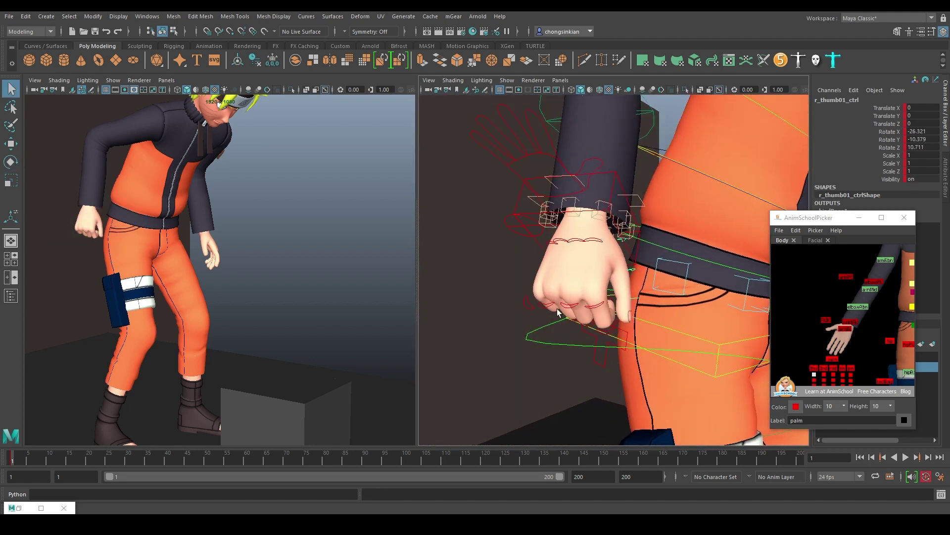
- Rotate the right hand's individual finger controls, including the ring finger's second joint, to vary the curl of the fist
{"action": "left_click", "coordinate": [601, 307]}
{"action": "left_click_drag", "start_coordinate": [602, 307], "coordinate": [521, 292], "text": "alt"}
{"action": "key", "text": "e"}
{"action": "key", "text": "q"}
{"action": "left_click", "coordinate": [565, 328]}
{"action": "key", "text": "e"}
{"action": "key", "text": "q"}
{"action": "left_click", "coordinate": [534, 324]}
{"action": "key", "text": "e"}
{"action": "key", "text": "q"}
{"action": "right_click_drag", "start_coordinate": [281, 210], "coordinate": [156, 256], "text": "alt"}
{"action": "right_click_drag", "start_coordinate": [293, 230], "coordinate": [239, 250]}
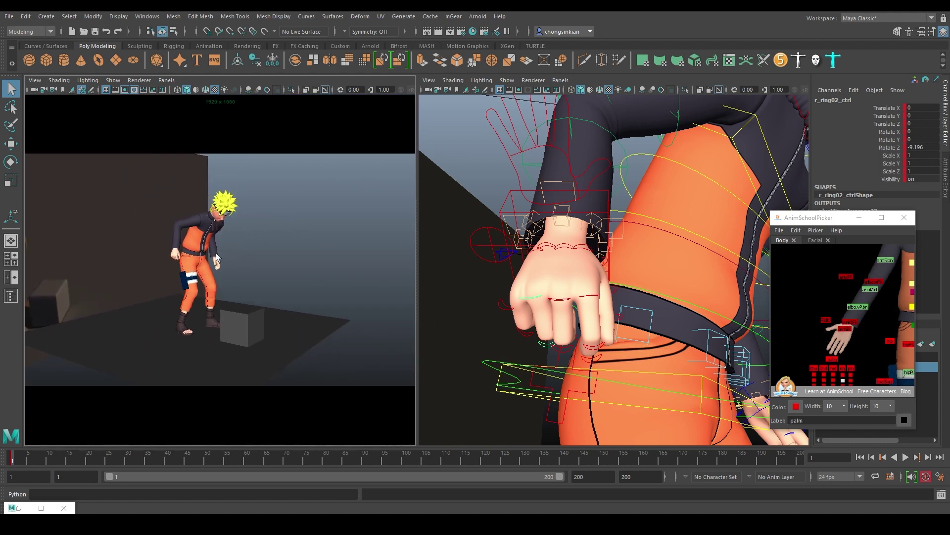
- Rotate the right foot's IK control to about 28 degrees in Y to turn the planted foot
{"action": "right_click_drag", "start_coordinate": [216, 254], "coordinate": [275, 243], "text": "alt"}
{"action": "middle_click_drag", "start_coordinate": [271, 242], "coordinate": [272, 247], "text": "alt"}
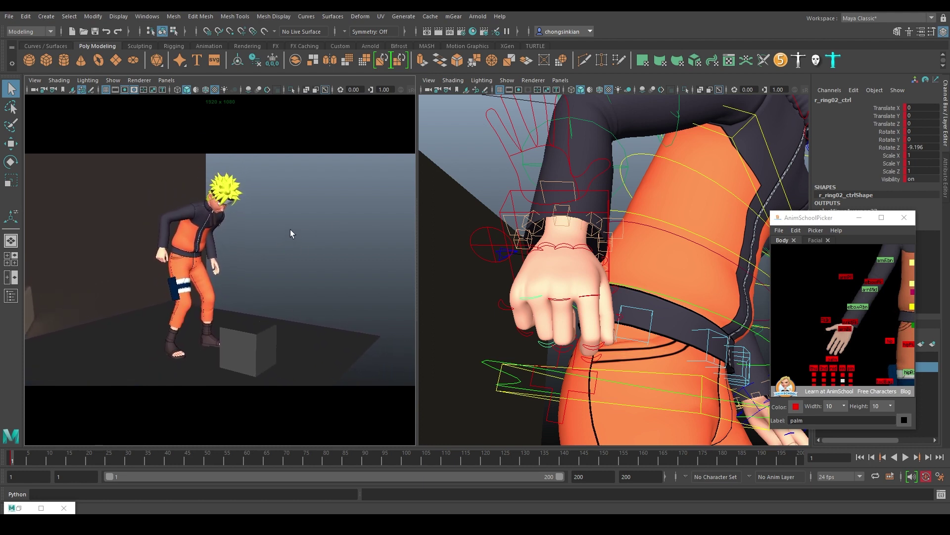
{"action": "scroll", "coordinate": [238, 241], "scroll_direction": "down", "scroll_amount": 3}
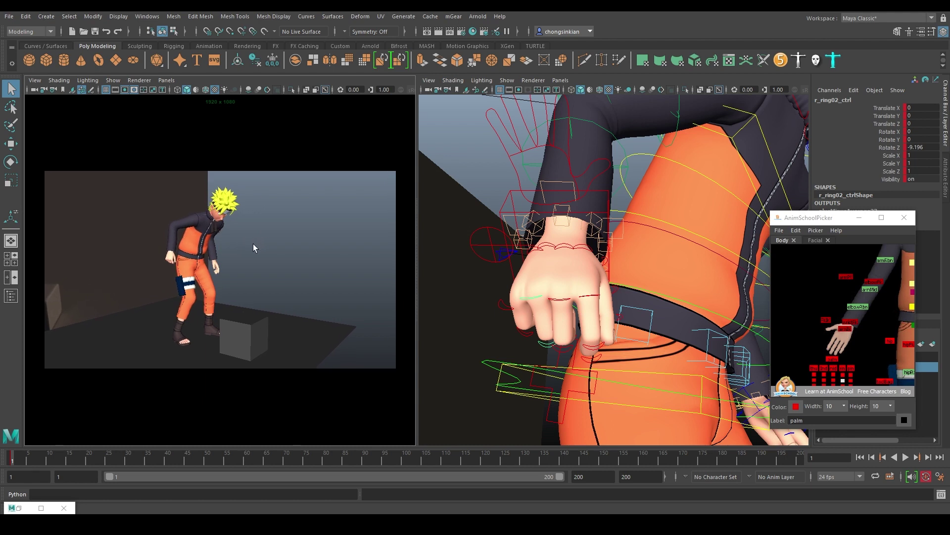
{"action": "middle_click_drag", "start_coordinate": [253, 244], "coordinate": [256, 244], "text": "alt"}
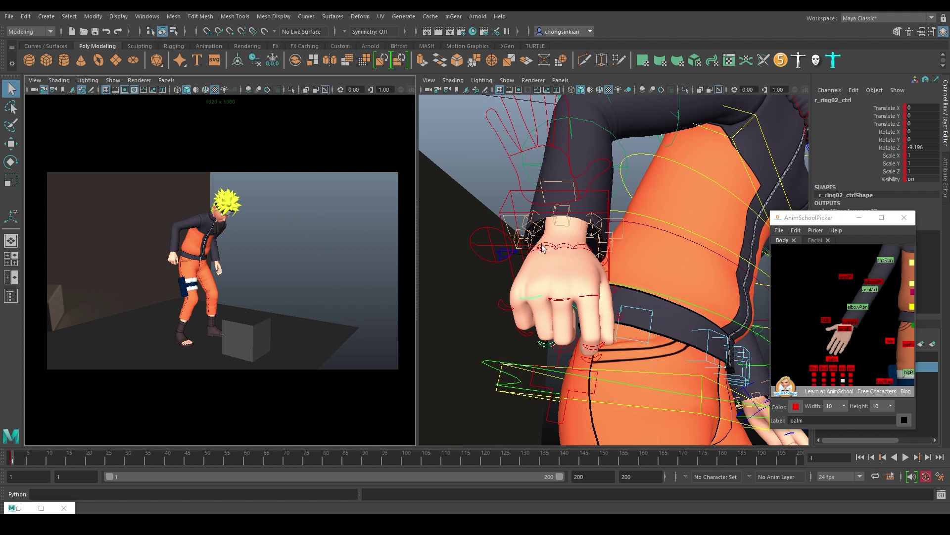
{"action": "scroll", "coordinate": [544, 254], "scroll_direction": "down", "scroll_amount": 10}
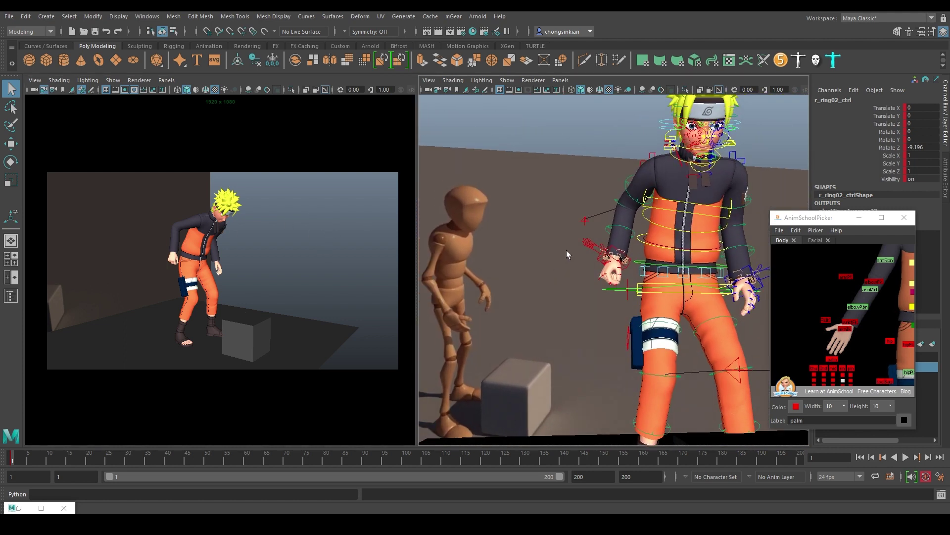
{"action": "scroll", "coordinate": [589, 248], "scroll_direction": "down", "scroll_amount": 10}
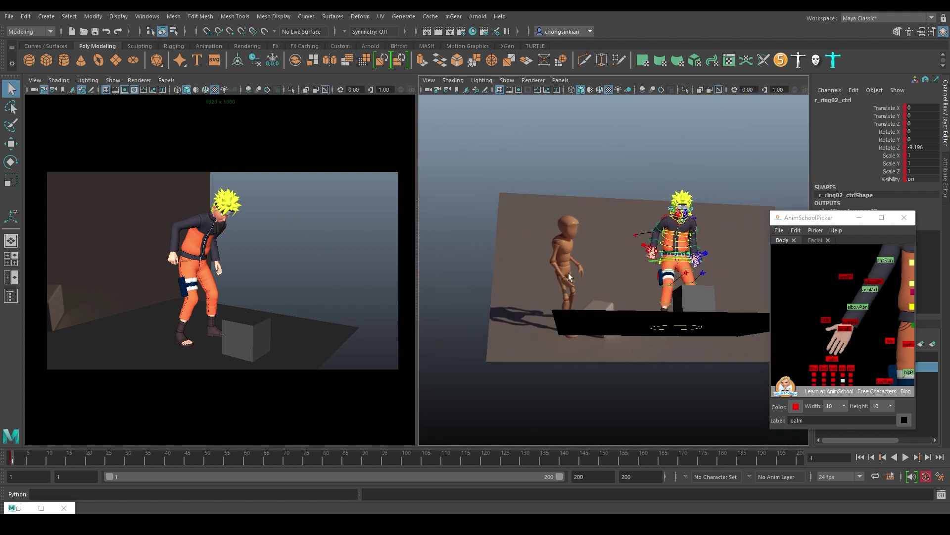
{"action": "left_click_drag", "start_coordinate": [575, 286], "coordinate": [689, 307], "text": "alt"}
{"action": "left_click", "coordinate": [677, 320]}
{"action": "key", "text": "f"}
{"action": "key", "text": "e"}
{"action": "scroll", "coordinate": [625, 278], "scroll_direction": "down", "scroll_amount": 3}
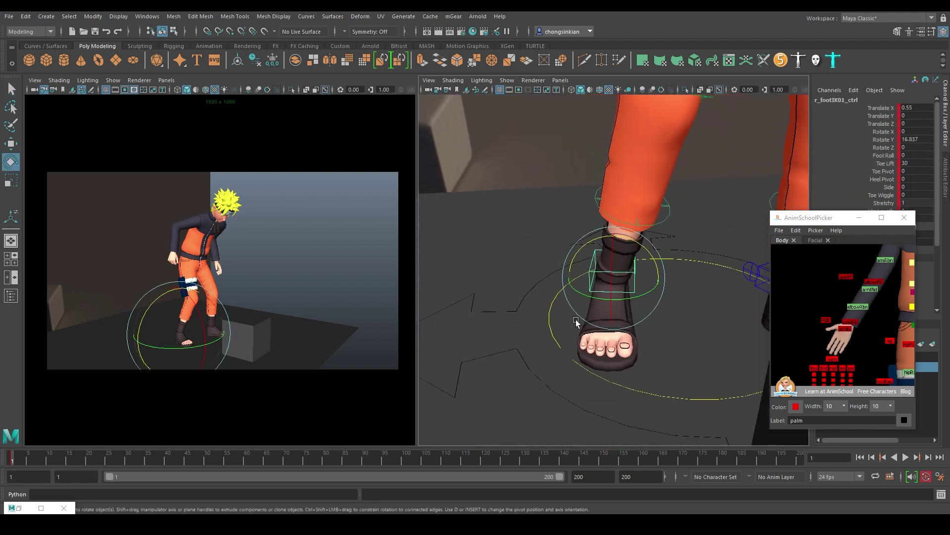
{"action": "left_click_drag", "start_coordinate": [621, 296], "coordinate": [621, 301]}
{"action": "key", "text": "q"}
- Move the right knee's pole vector control to reposition the direction the knee points
{"action": "right_click_drag", "start_coordinate": [676, 281], "coordinate": [463, 261], "text": "alt"}
{"action": "left_click_drag", "start_coordinate": [599, 225], "coordinate": [604, 280], "text": "alt"}
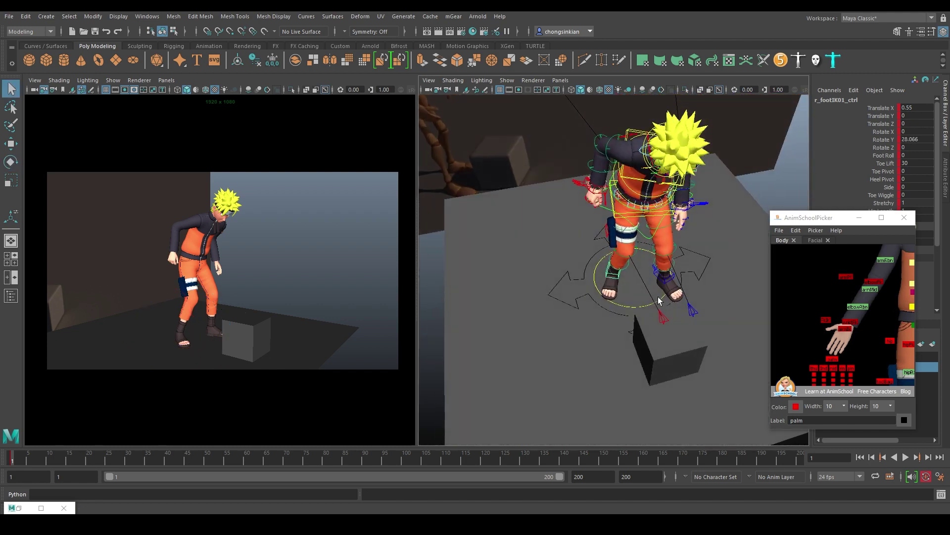
{"action": "left_click", "coordinate": [662, 317]}
{"action": "key", "text": "w"}
{"action": "left_click_drag", "start_coordinate": [711, 336], "coordinate": [746, 326]}
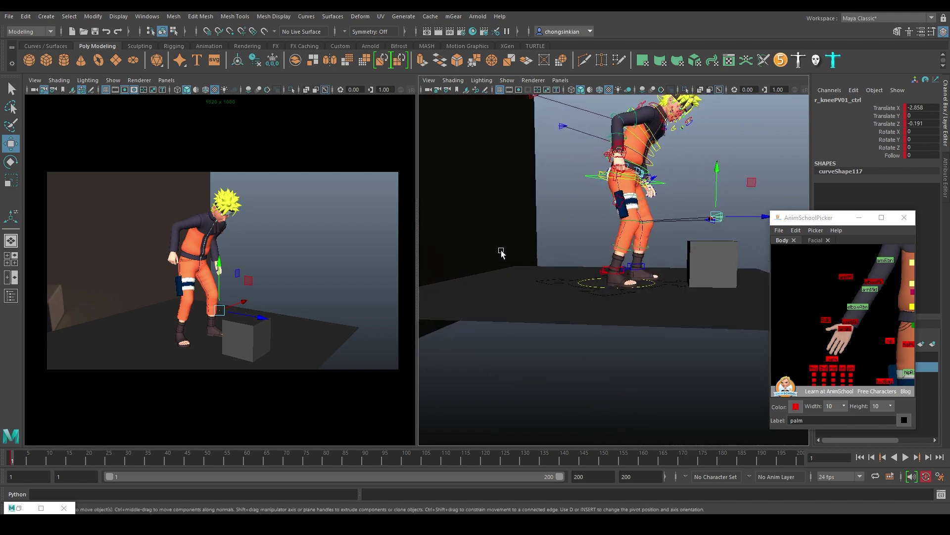
- Rotate the head control to about 0.5 in X, 1.8 in Y and -1.6 in Z, aiming the head down at the box
{"action": "left_click_drag", "start_coordinate": [710, 136], "coordinate": [680, 173], "text": "alt"}
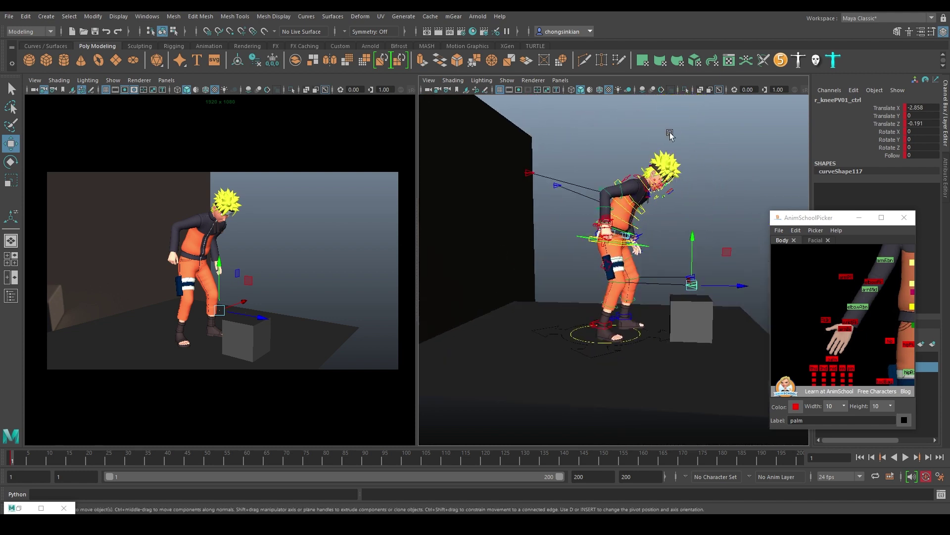
{"action": "left_click", "coordinate": [714, 129]}
{"action": "middle_click_drag", "start_coordinate": [815, 272], "coordinate": [776, 359], "text": "alt"}
{"action": "left_click", "coordinate": [860, 313]}
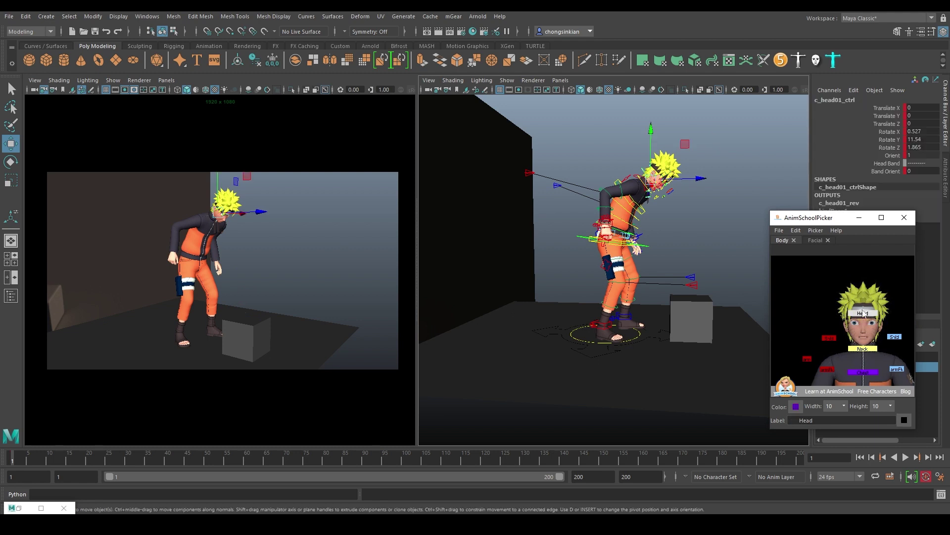
{"action": "key", "text": "e"}
{"action": "left_click_drag", "start_coordinate": [240, 224], "coordinate": [262, 244]}
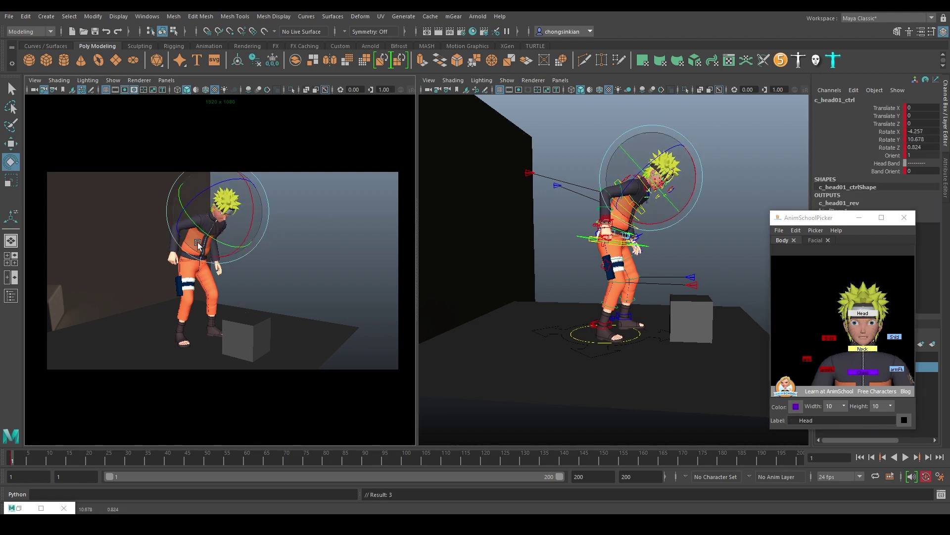
{"action": "right_click_drag", "start_coordinate": [262, 243], "coordinate": [326, 232], "text": "alt"}
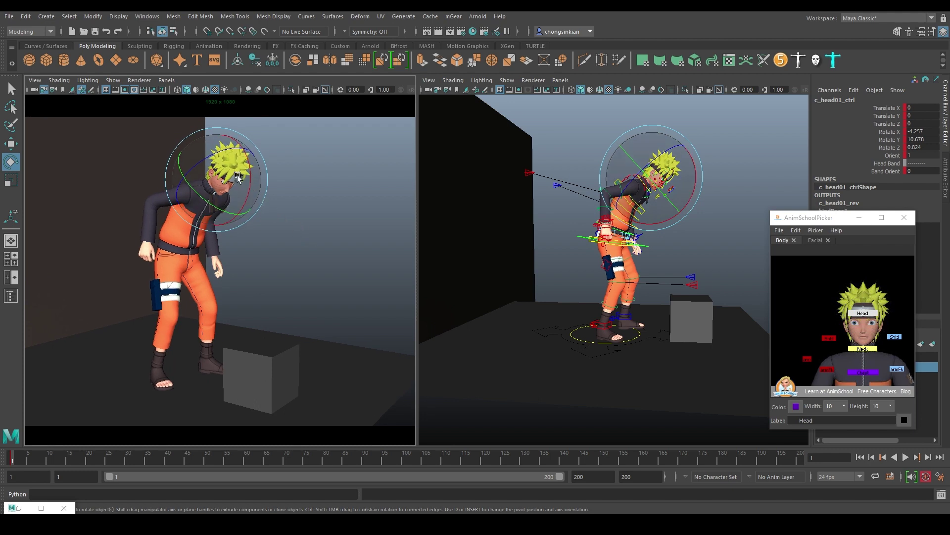
{"action": "left_click_drag", "start_coordinate": [238, 175], "coordinate": [223, 193]}
{"action": "key", "text": "q"}
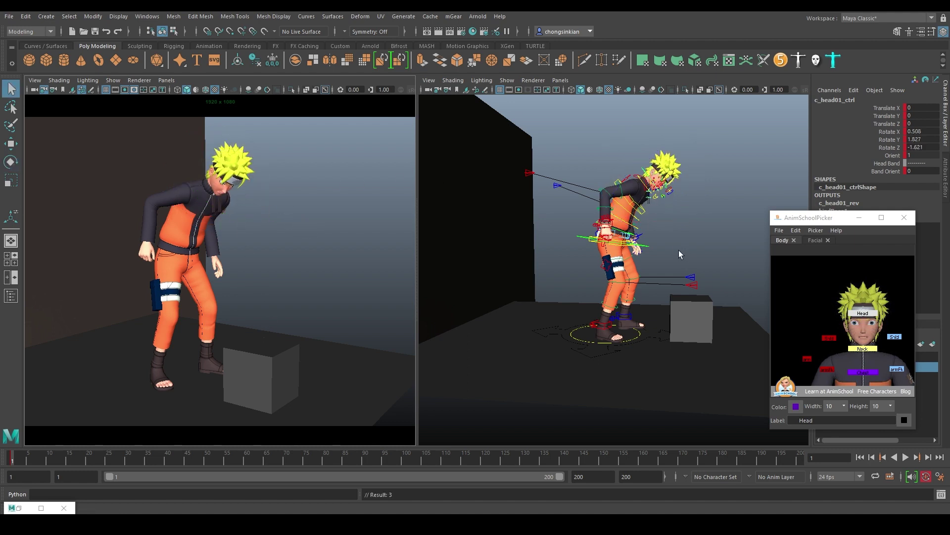
- Shift the reference wall plane to -9.771 in Translate X and compare the mannequin's pose with the character
{"action": "scroll", "coordinate": [345, 236], "scroll_direction": "down", "scroll_amount": 5}
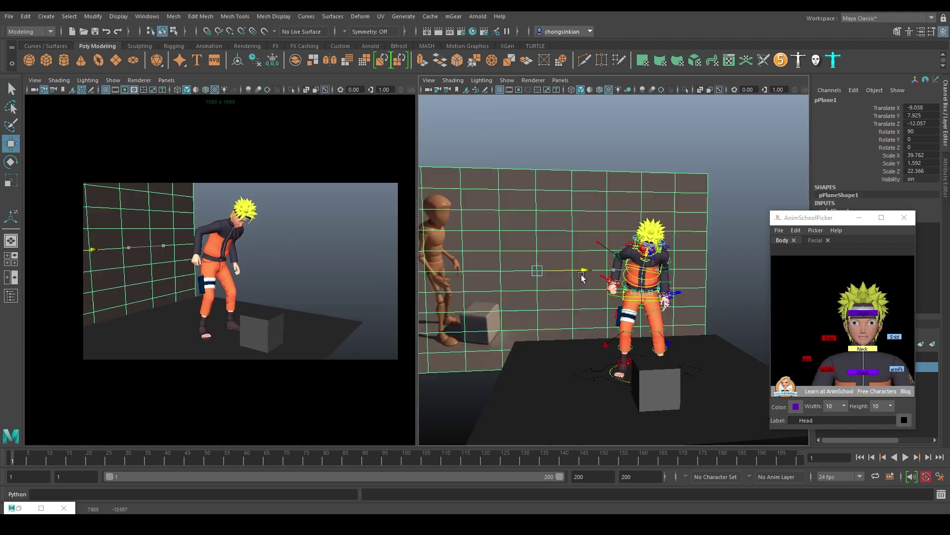
{"action": "left_click_drag", "start_coordinate": [619, 258], "coordinate": [666, 220], "text": "alt"}
{"action": "middle_click_drag", "start_coordinate": [666, 220], "coordinate": [649, 305], "text": "alt"}
{"action": "right_click_drag", "start_coordinate": [648, 304], "coordinate": [604, 259], "text": "alt"}
{"action": "left_click_drag", "start_coordinate": [604, 259], "coordinate": [614, 284], "text": "alt"}
{"action": "right_click_drag", "start_coordinate": [609, 257], "coordinate": [635, 275], "text": "alt"}
{"action": "key", "text": "q"}
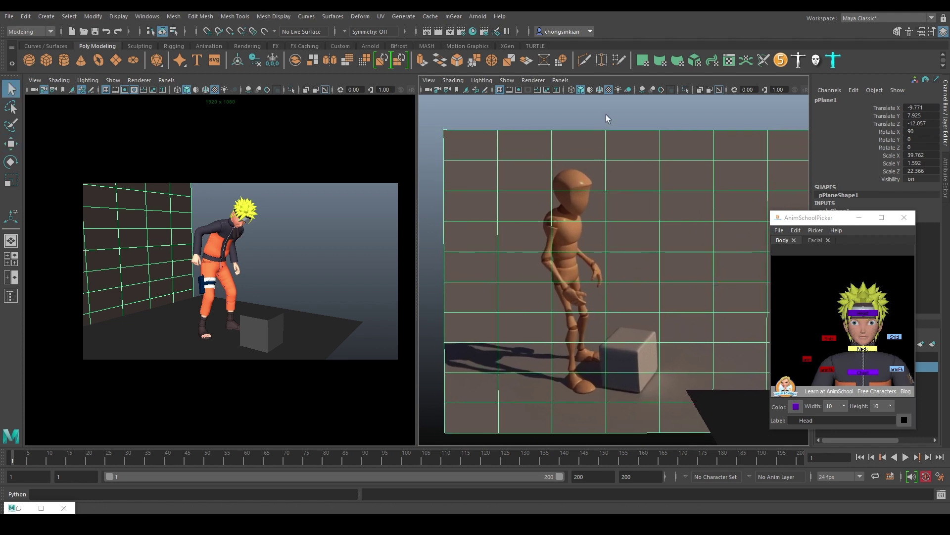
{"action": "left_click", "coordinate": [609, 116]}
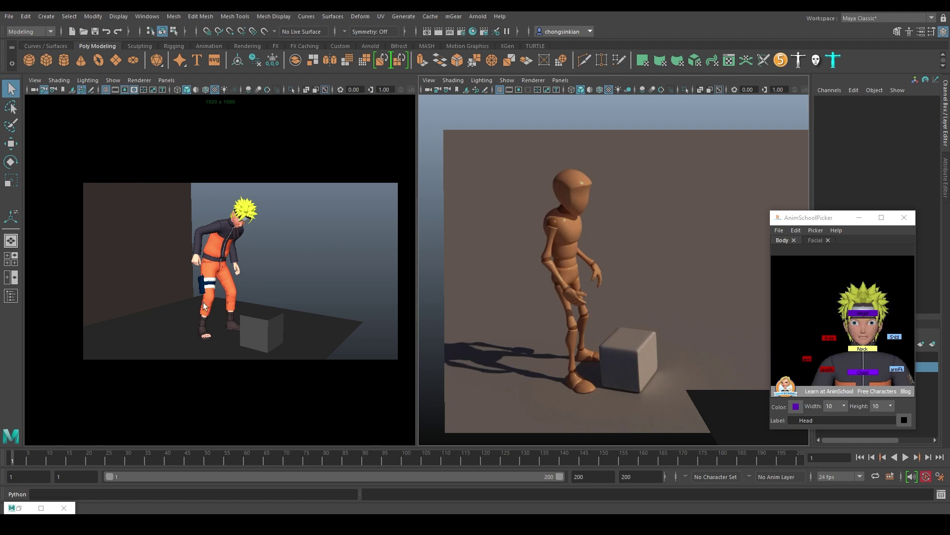
- Create a display layer from the wall plane and the floor plane
{"action": "left_click", "coordinate": [153, 297]}
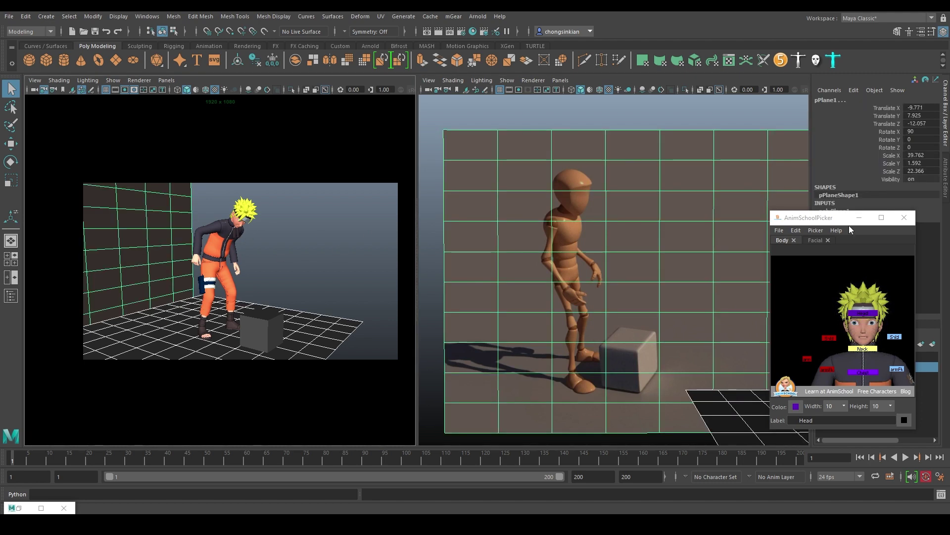
{"action": "left_click_drag", "start_coordinate": [827, 221], "coordinate": [782, 93]}
{"action": "left_click", "coordinate": [826, 334]}
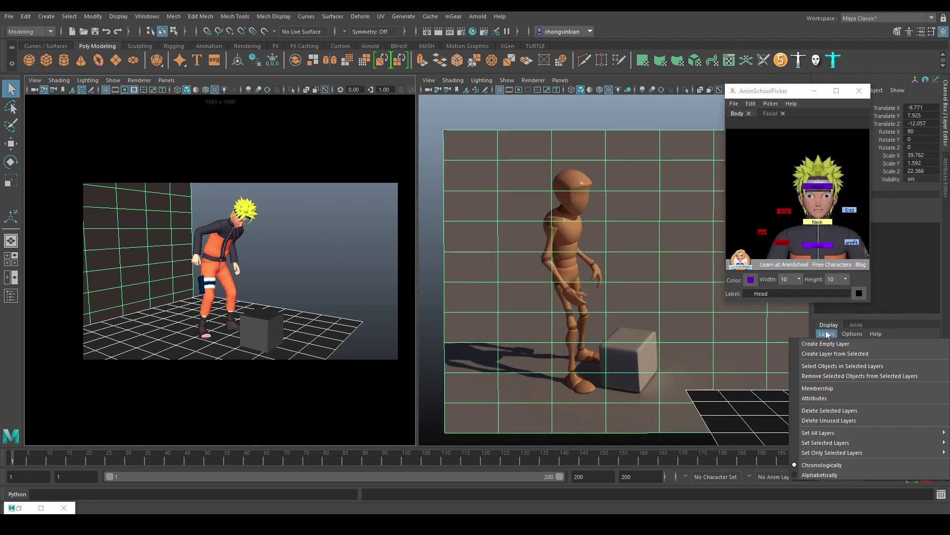
{"action": "left_click", "coordinate": [838, 354]}
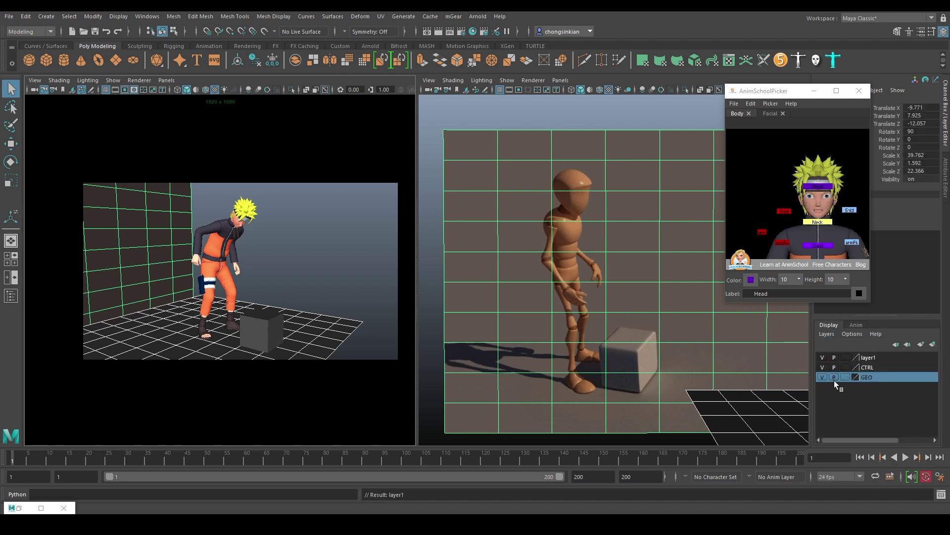
- Set the wall and floor planes' display layer to Reference and hide it
{"action": "left_click", "coordinate": [836, 357]}
{"action": "left_click", "coordinate": [845, 357]}
{"action": "left_click", "coordinate": [844, 357]}
{"action": "left_click", "coordinate": [823, 357]}
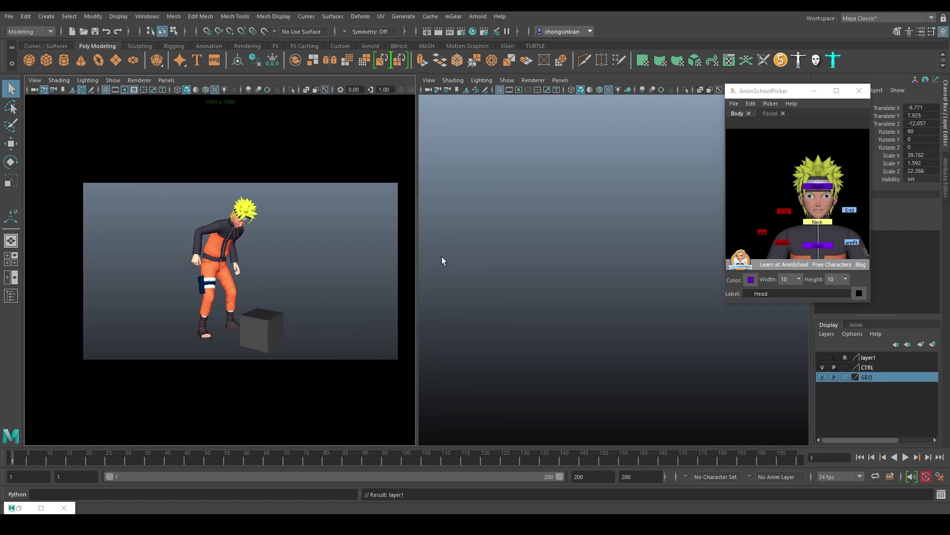
- Change the main_cam view's lighting and shading display to show the character and box as a black silhouette
{"action": "left_click", "coordinate": [287, 264]}
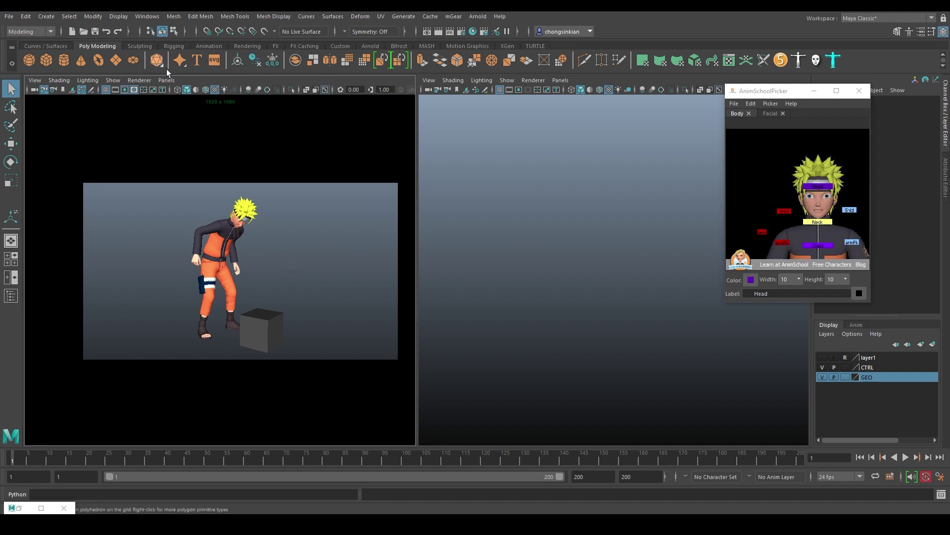
{"action": "left_click", "coordinate": [222, 88]}
{"action": "key", "text": "ctrl+a"}
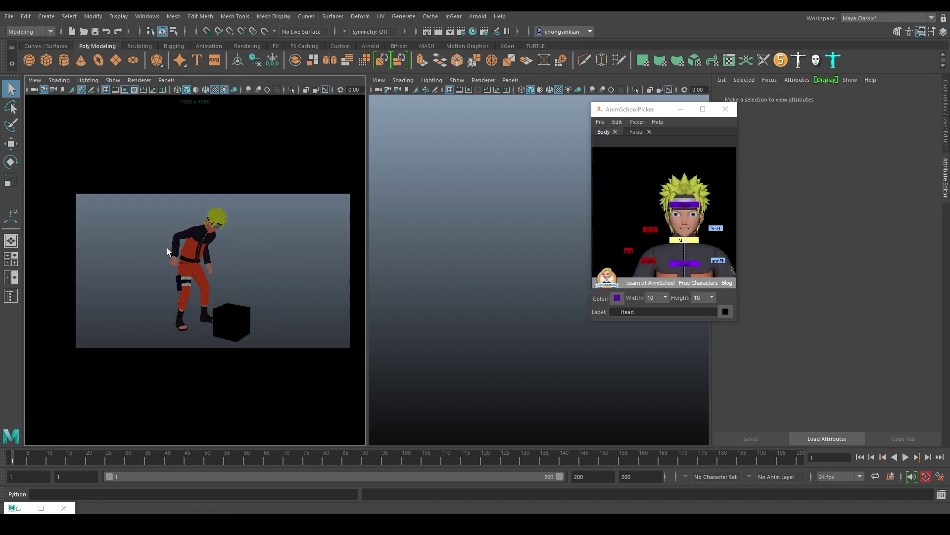
{"action": "left_click", "coordinate": [197, 89]}
{"action": "left_click", "coordinate": [197, 90]}
{"action": "left_click", "coordinate": [196, 90]}
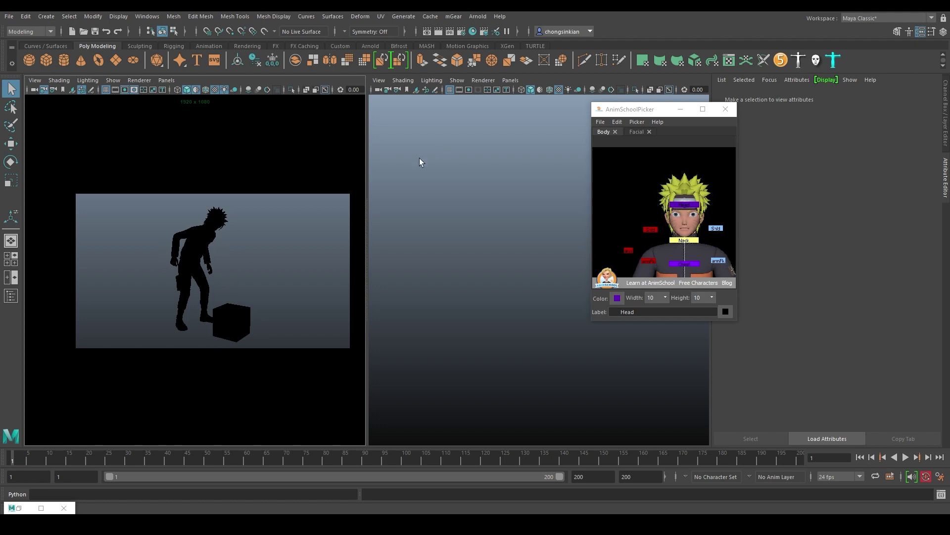